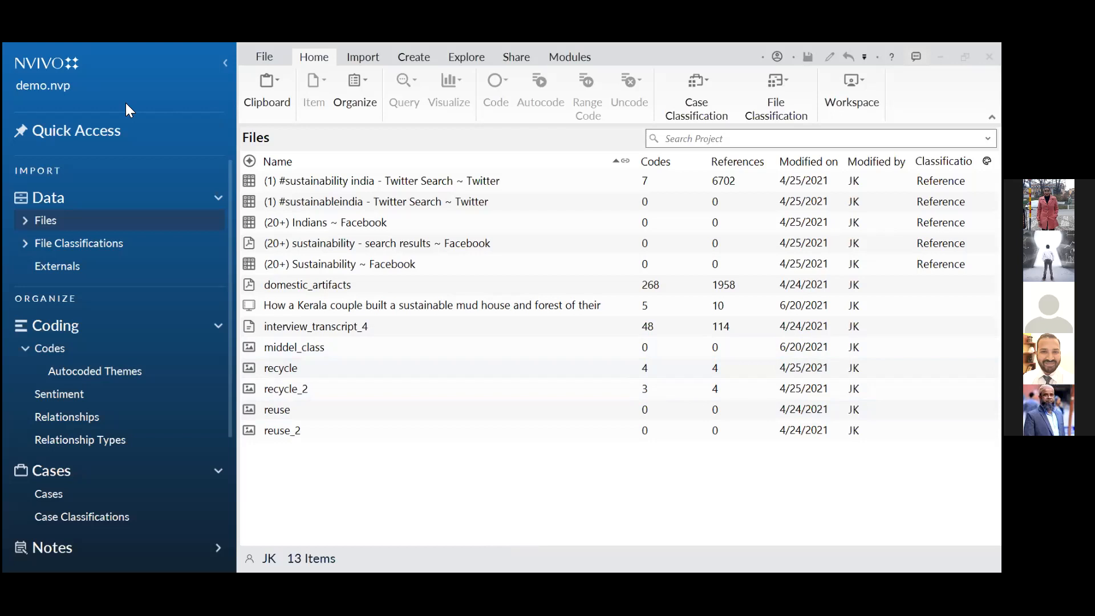
pyautogui.click(257, 56)
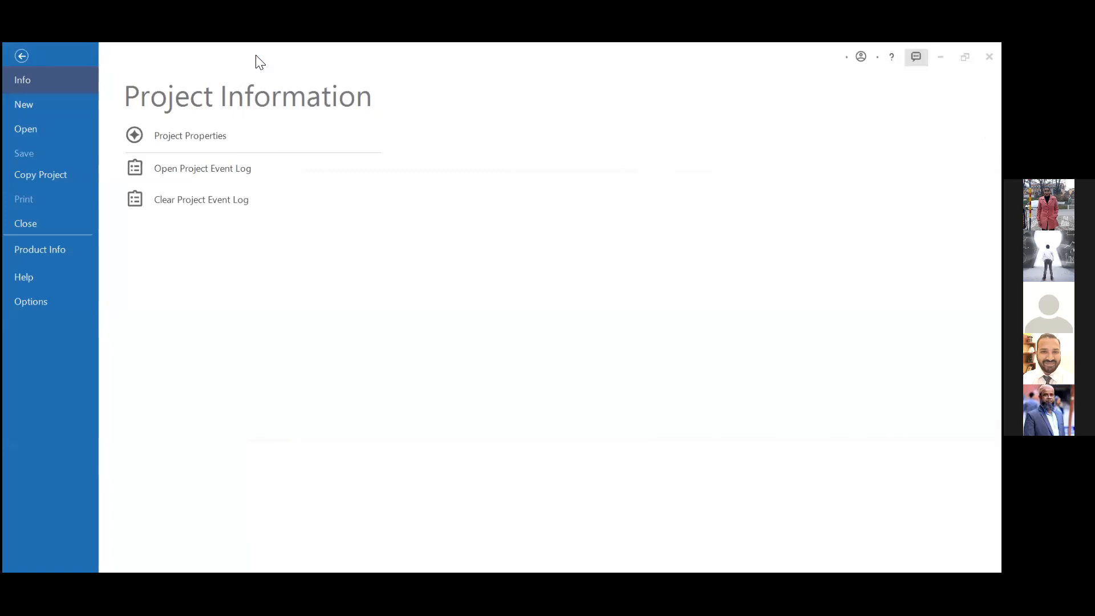
pyautogui.click(43, 105)
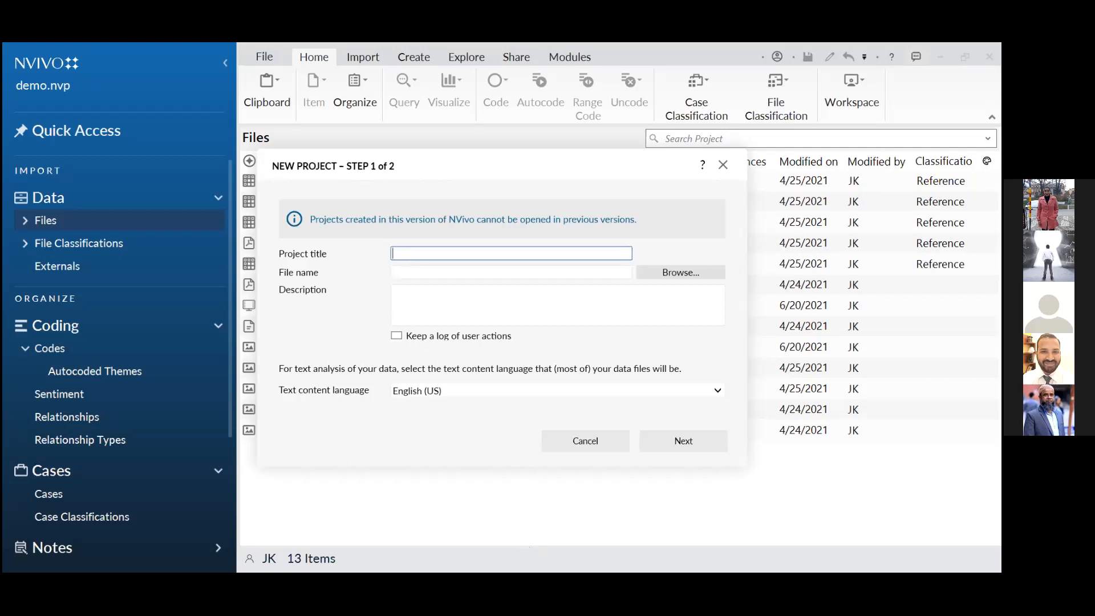
pyautogui.click(709, 444)
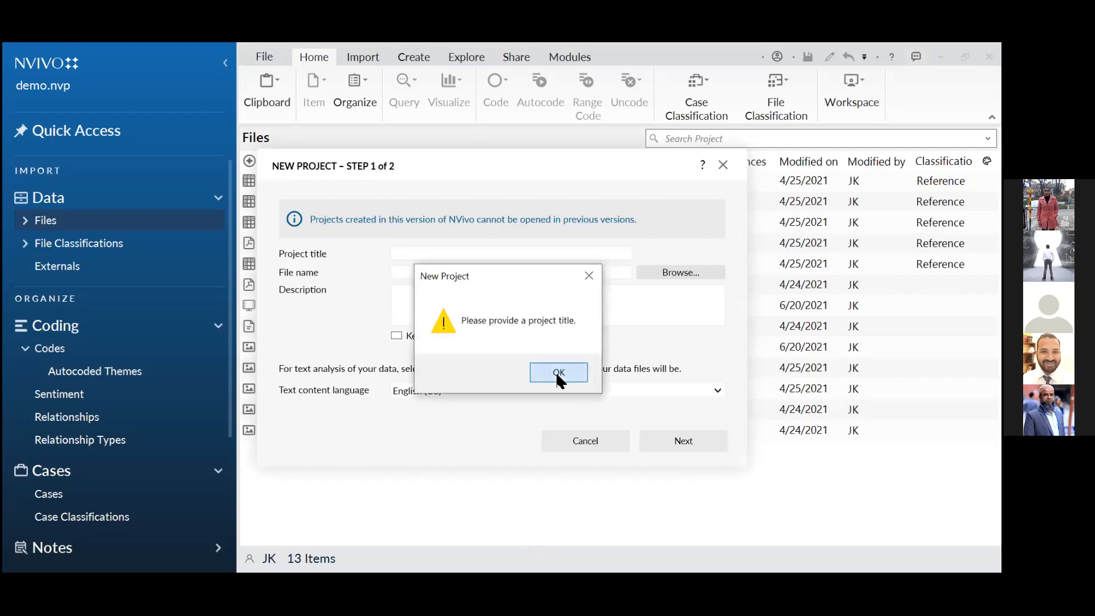
pyautogui.click(557, 376)
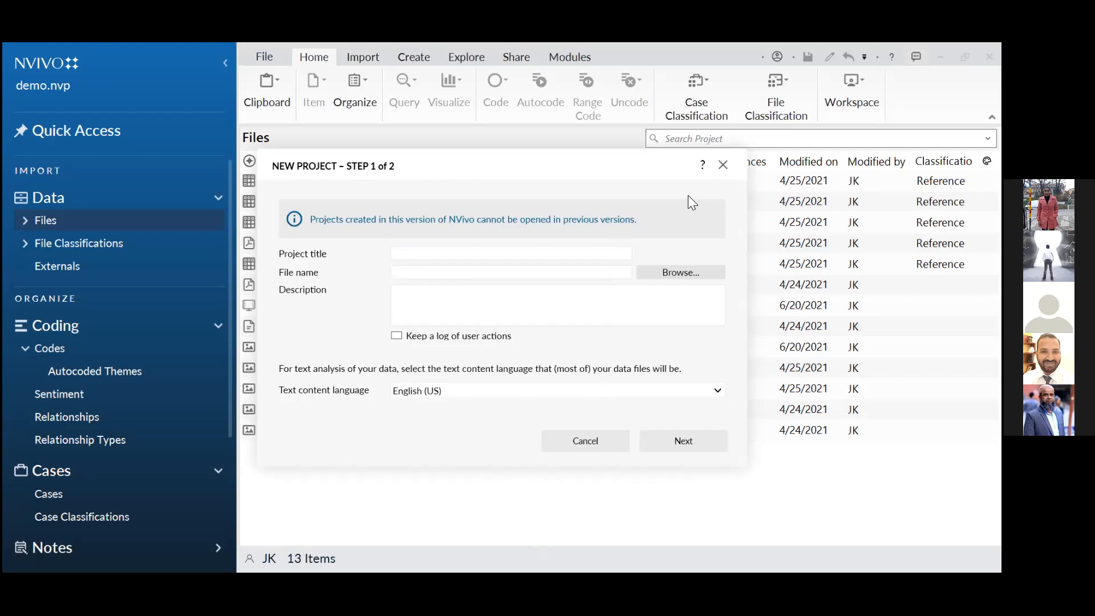
pyautogui.click(723, 166)
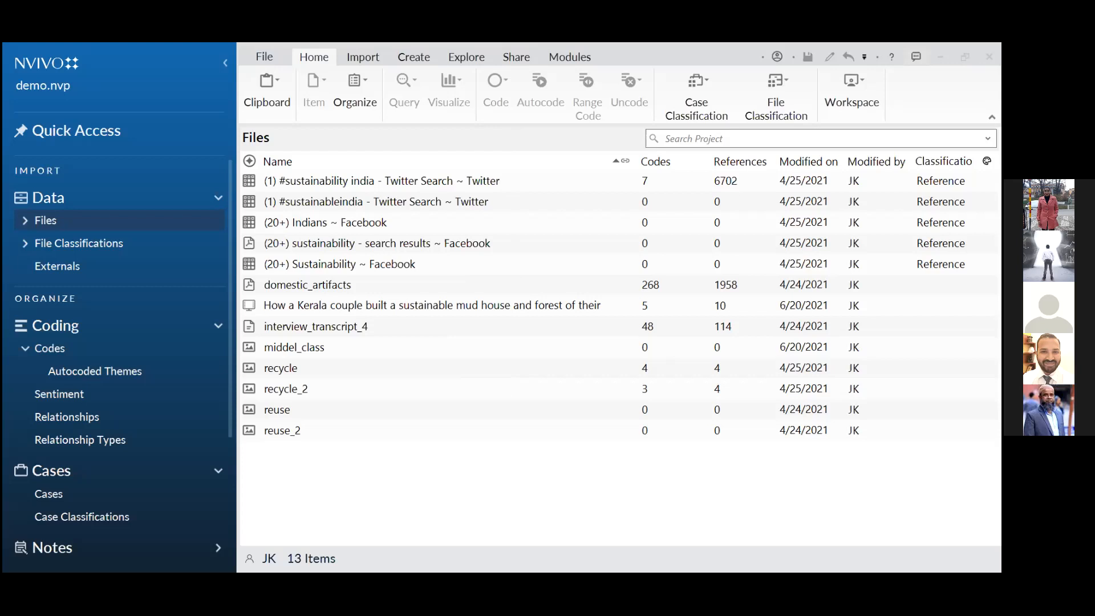
# - Look through the project's Files list, going down from the Twitter datasets to the image files and back up
pyautogui.click(324, 228)
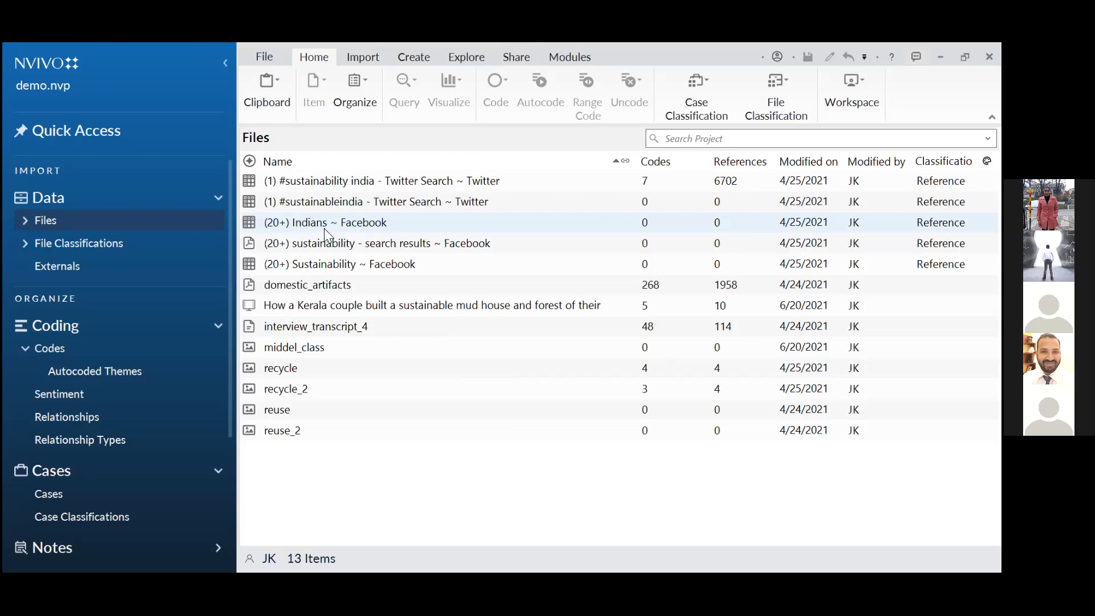
pyautogui.click(319, 184)
pyautogui.press('Down')
pyautogui.press('Down')
pyautogui.press('Down')
pyautogui.press('Down')
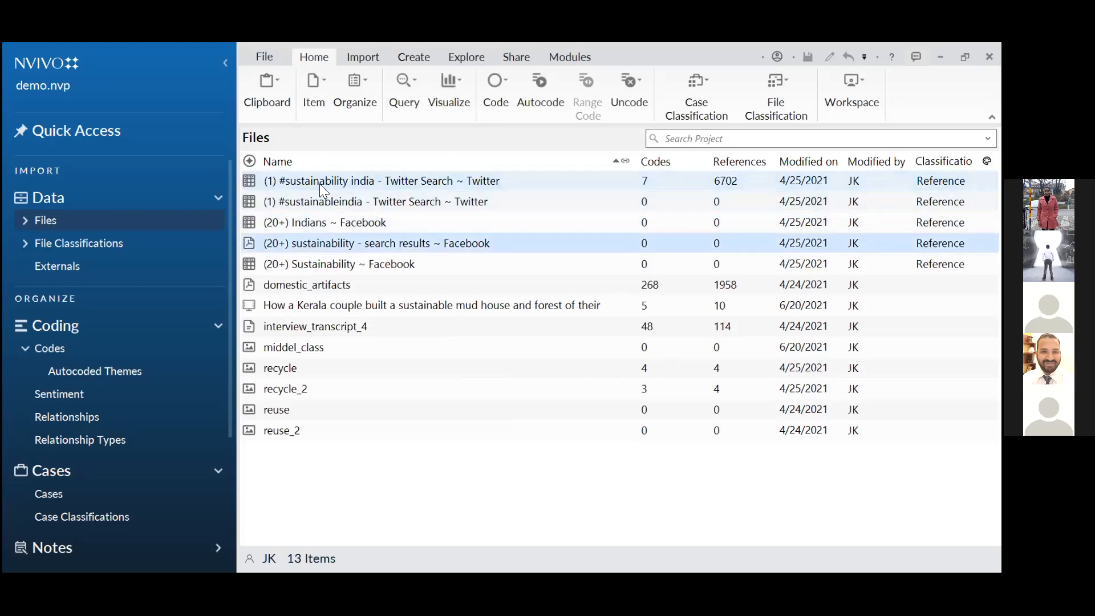
pyautogui.press('Down')
pyautogui.press('Down')
pyautogui.press('Down')
pyautogui.press('Down')
pyautogui.press('Down')
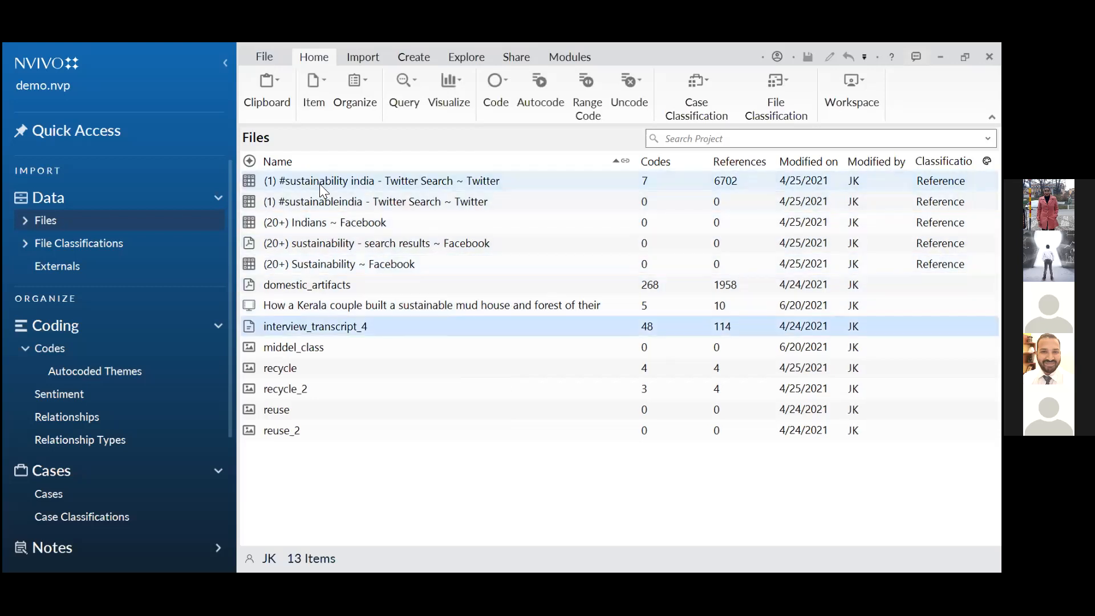
pyautogui.press('Down')
pyautogui.press('Down')
pyautogui.press('Up')
pyautogui.press('Up')
pyautogui.press('Up')
pyautogui.press('Up')
pyautogui.press('Up')
pyautogui.press('Up')
pyautogui.press('Up')
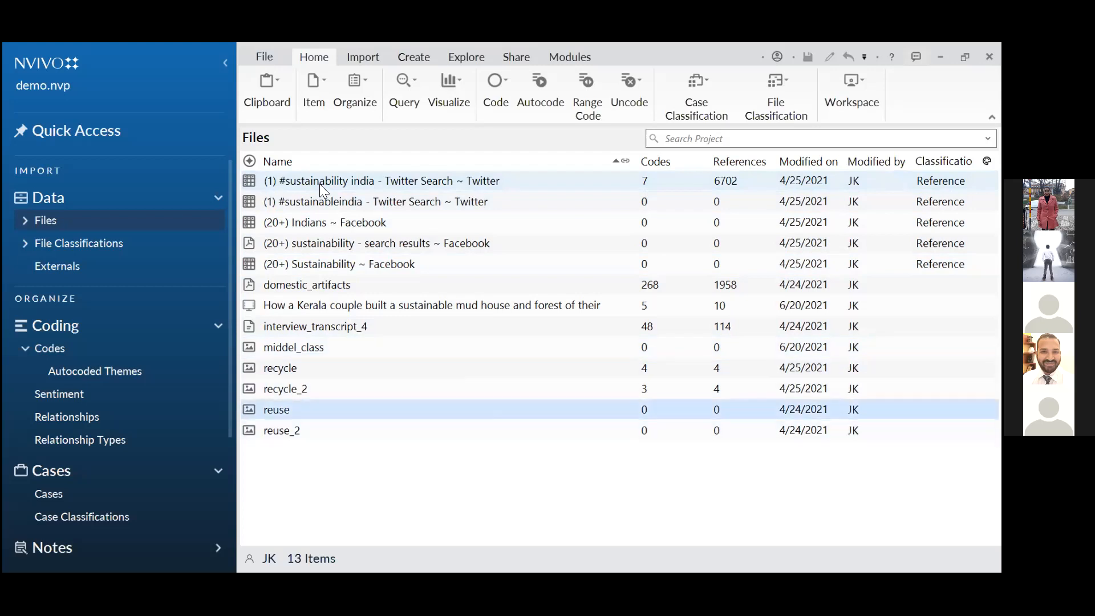
pyautogui.press('Up')
pyautogui.press('Up')
pyautogui.press('Up')
pyautogui.press('Up')
pyautogui.press('Up')
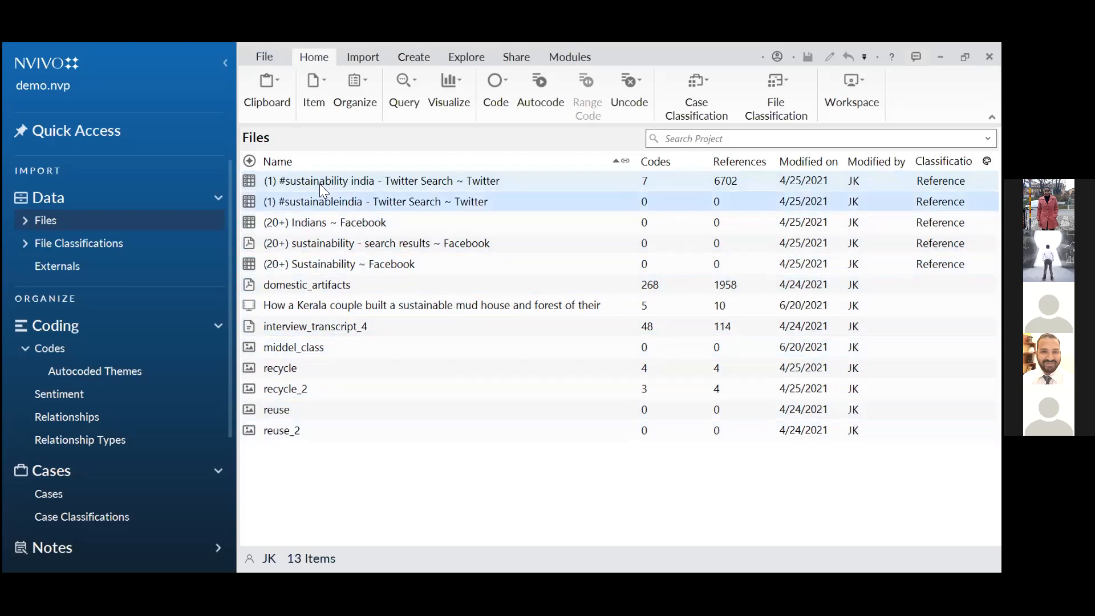
# - Import the PDF whose name starts with "sample" from the Desktop folder, keep its default properties, and select it in the Files list
pyautogui.click(360, 59)
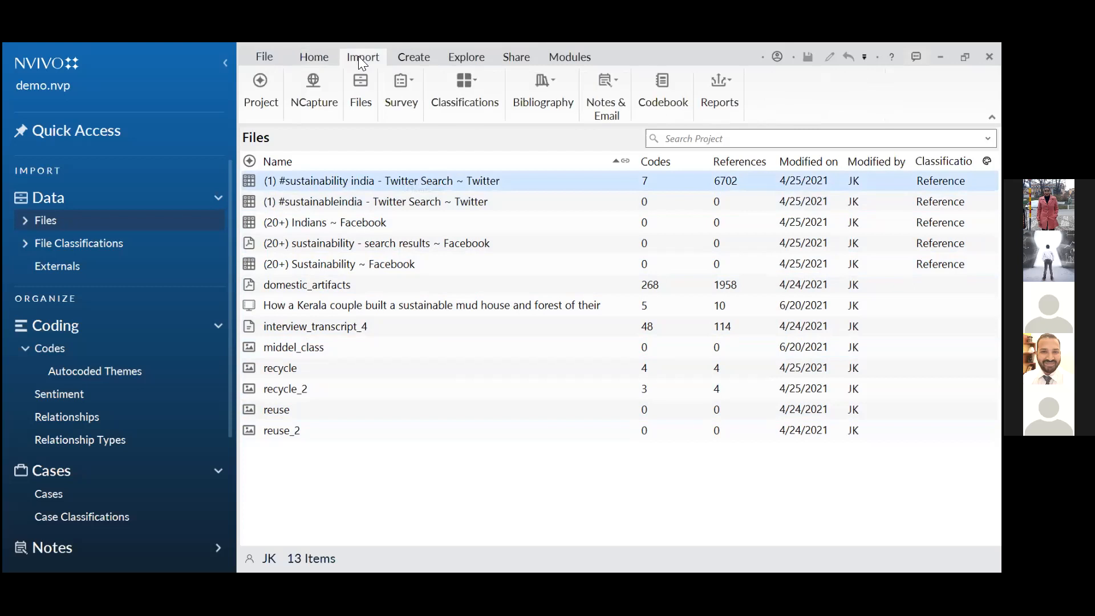
pyautogui.click(353, 92)
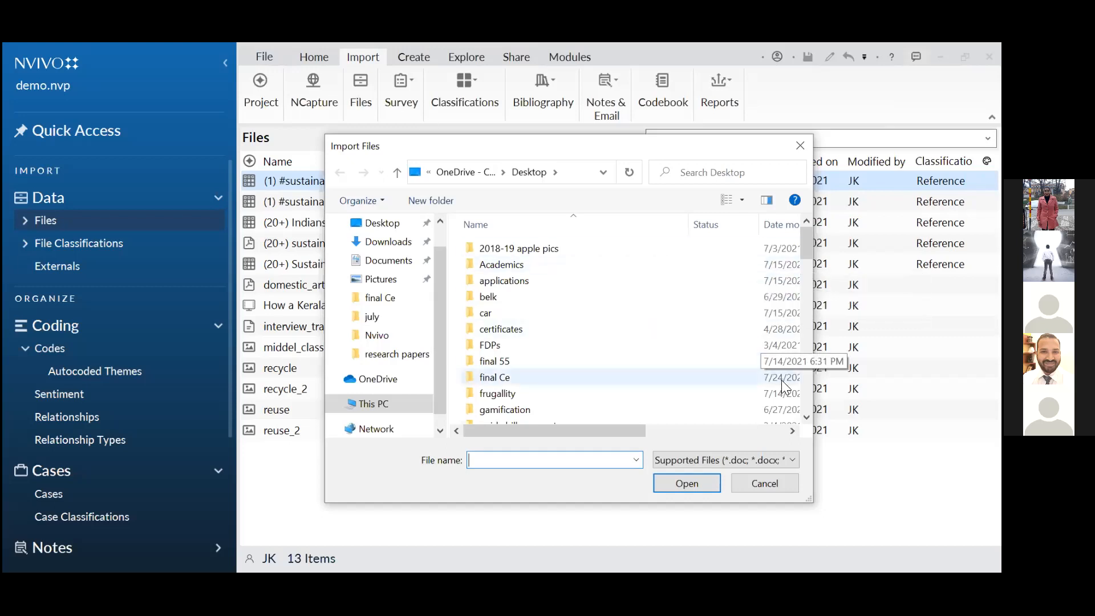
pyautogui.scroll(-12, 805, 399)
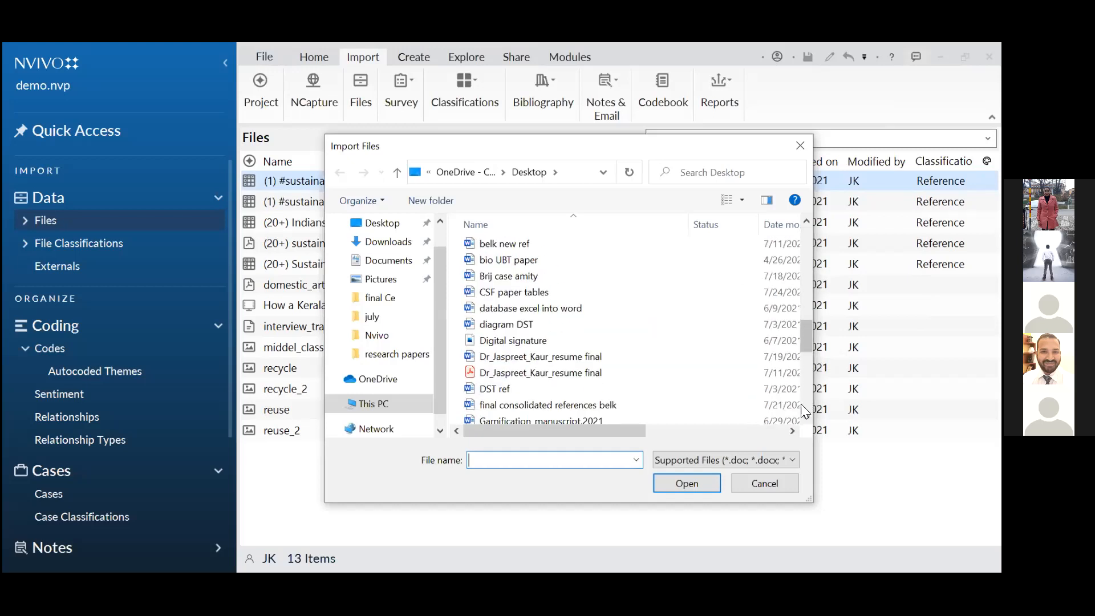
pyautogui.scroll(-7, 804, 411)
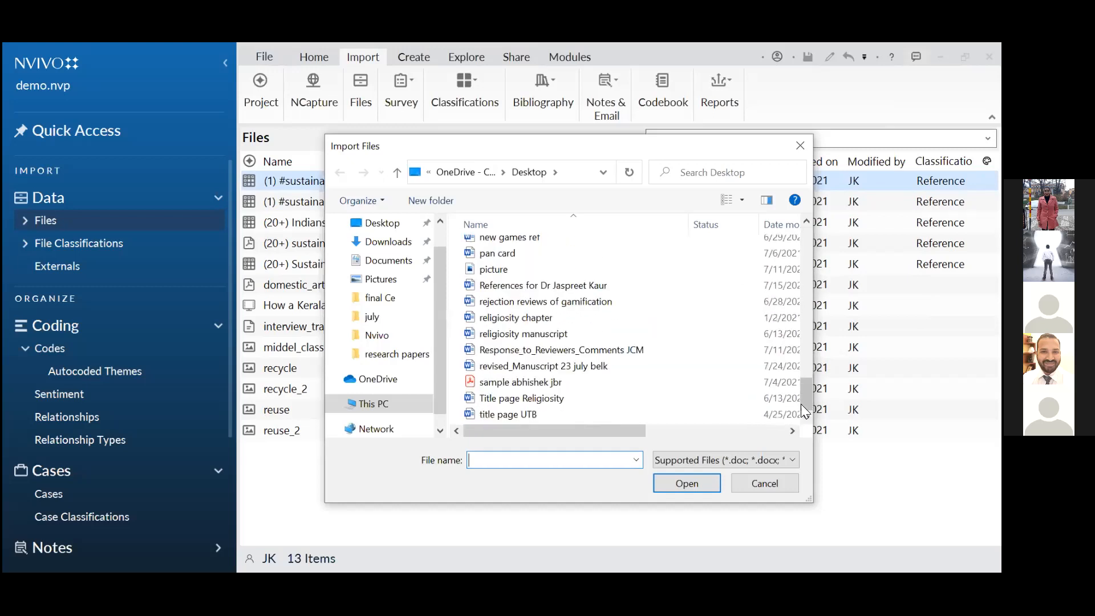
pyautogui.scroll(-1, 805, 411)
pyautogui.click(539, 367)
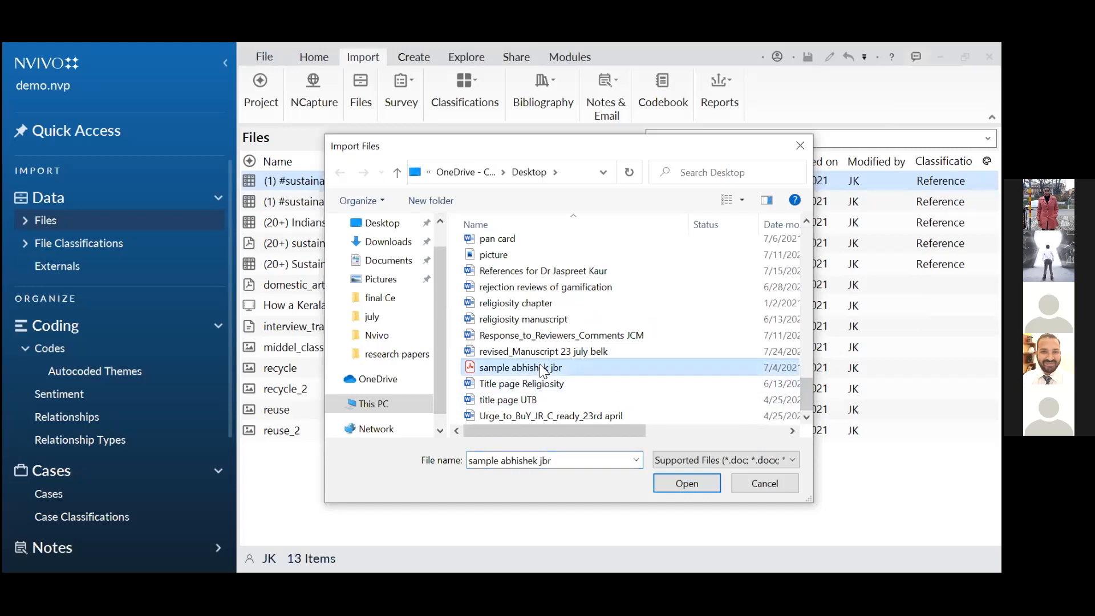
pyautogui.click(688, 483)
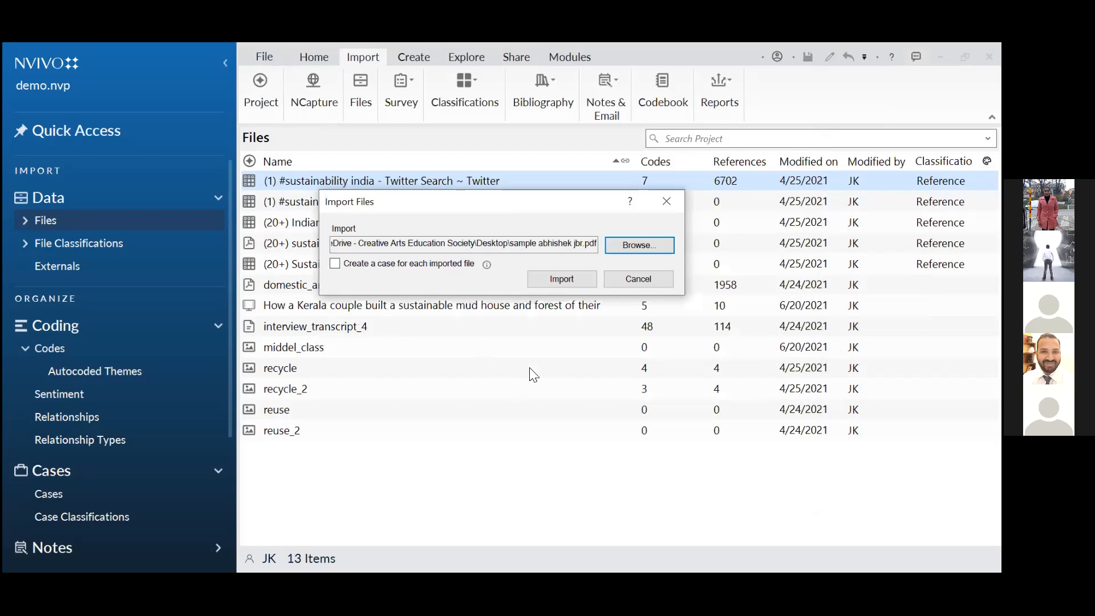
pyautogui.click(562, 279)
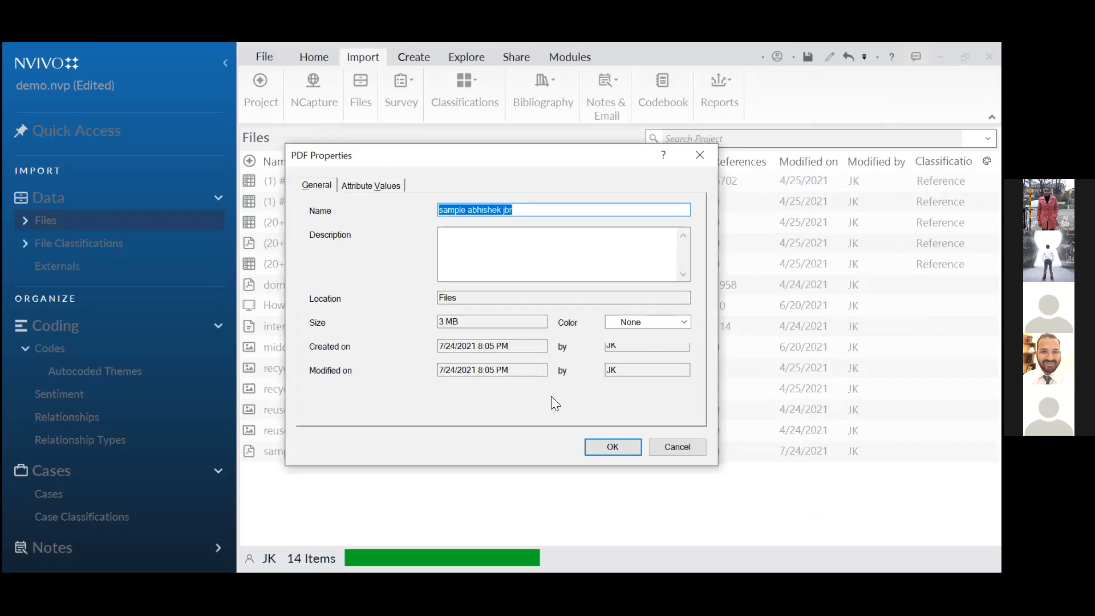
pyautogui.click(622, 443)
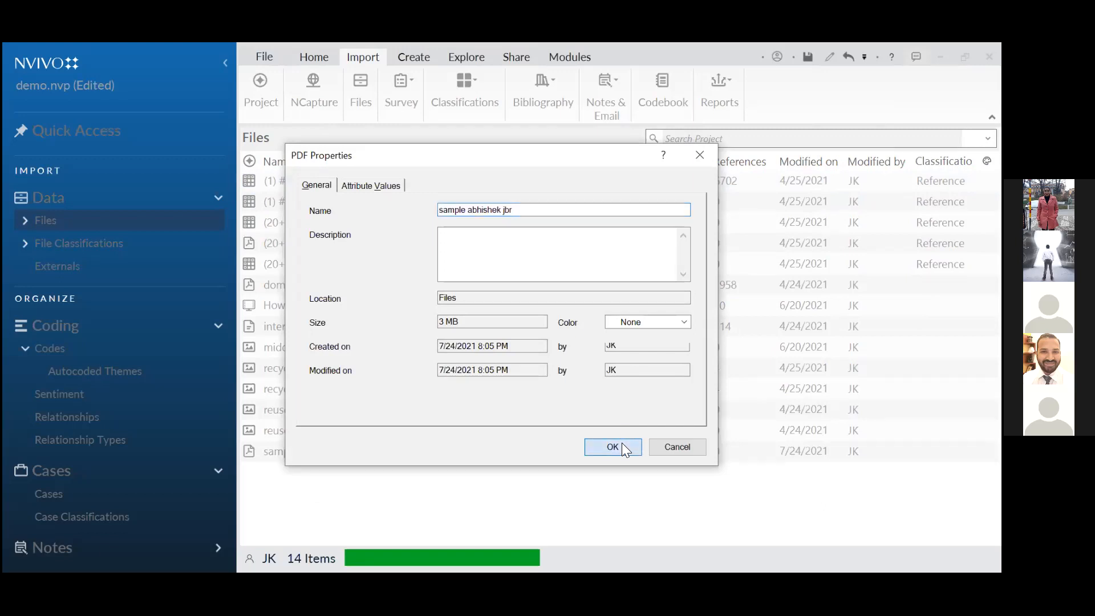
pyautogui.click(350, 453)
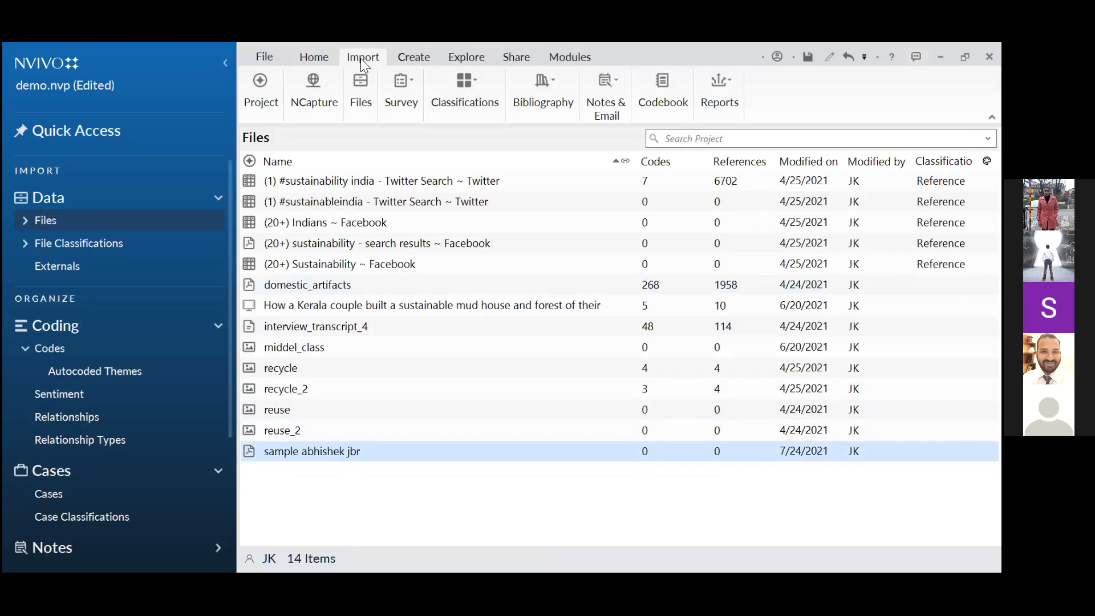
pyautogui.click(357, 107)
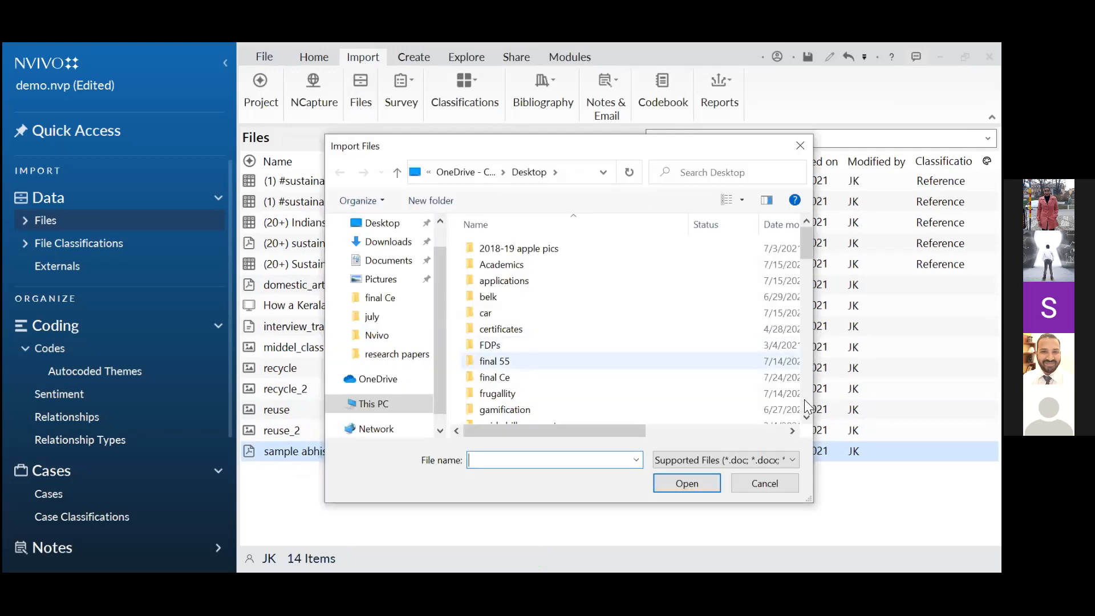
pyautogui.scroll(-10, 805, 406)
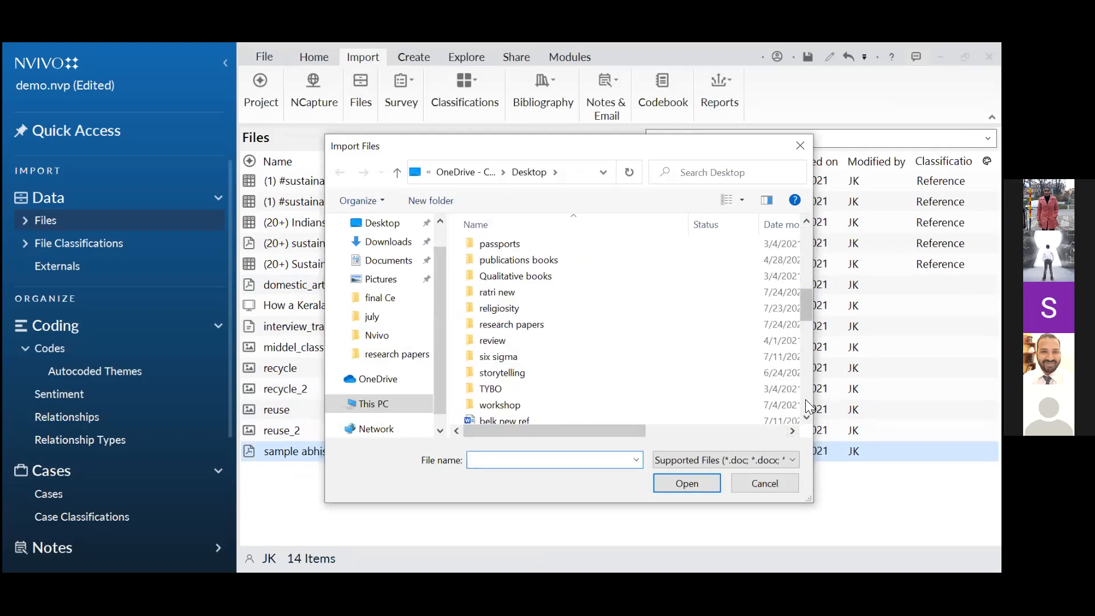
pyautogui.scroll(-4, 807, 403)
pyautogui.scroll(-2, 804, 410)
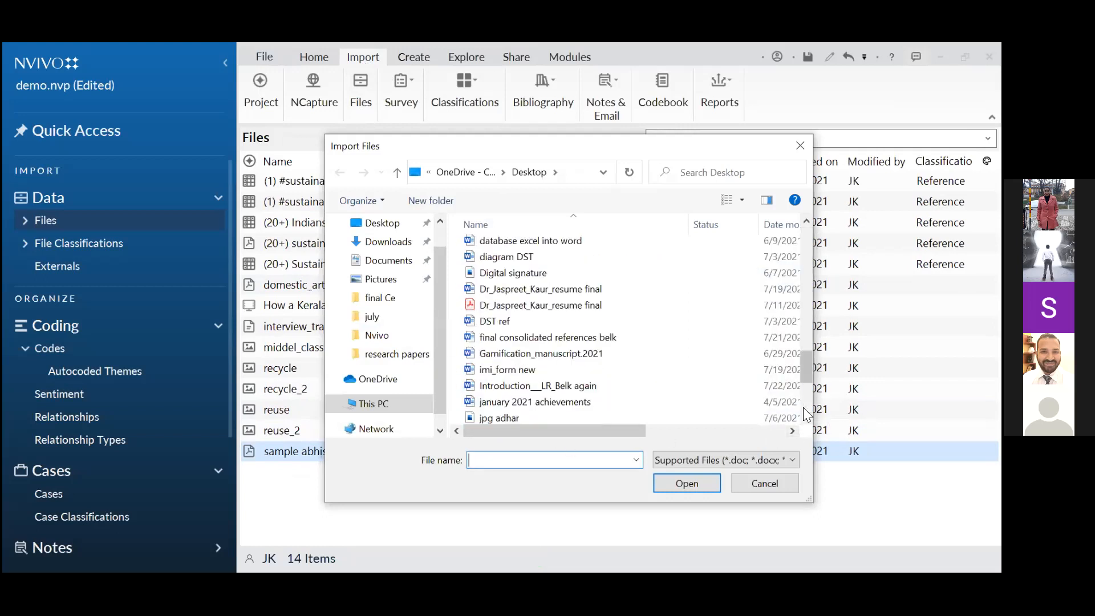
pyautogui.scroll(-2, 807, 413)
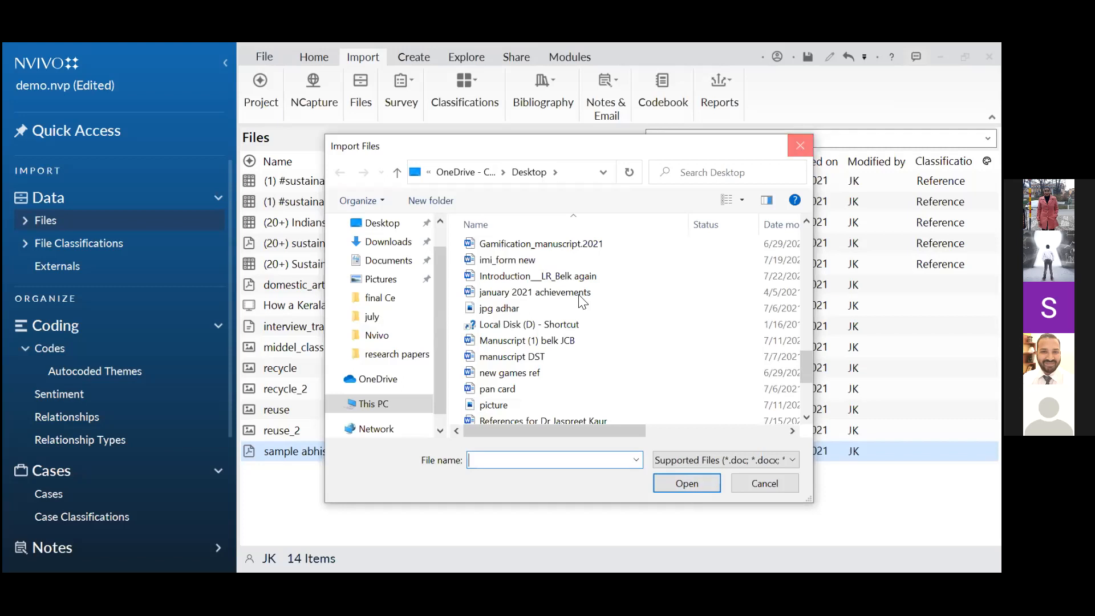
pyautogui.press('Escape')
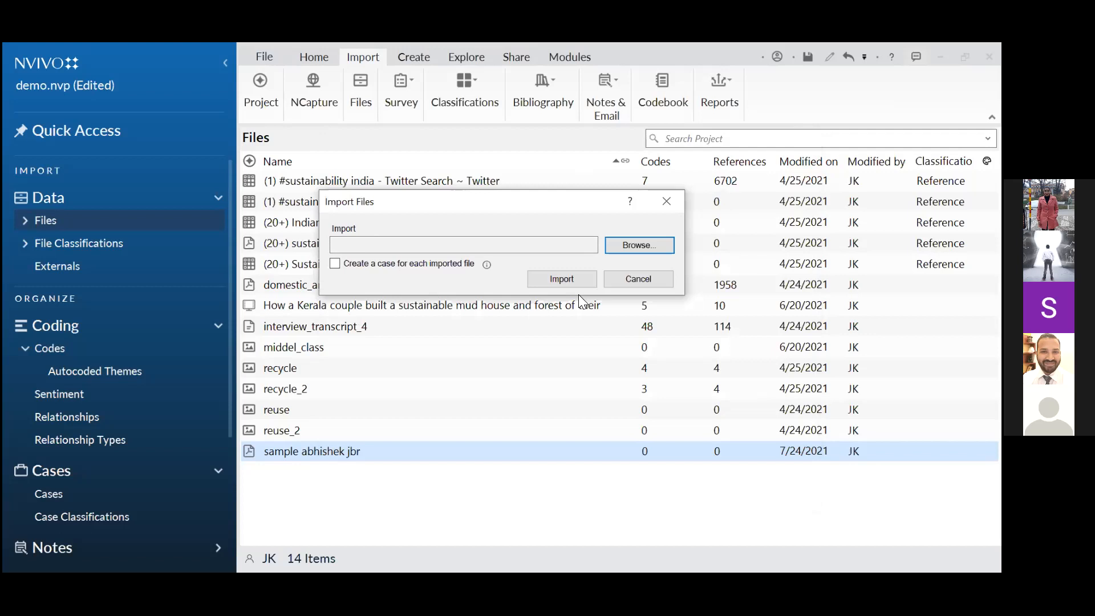
pyautogui.click(667, 202)
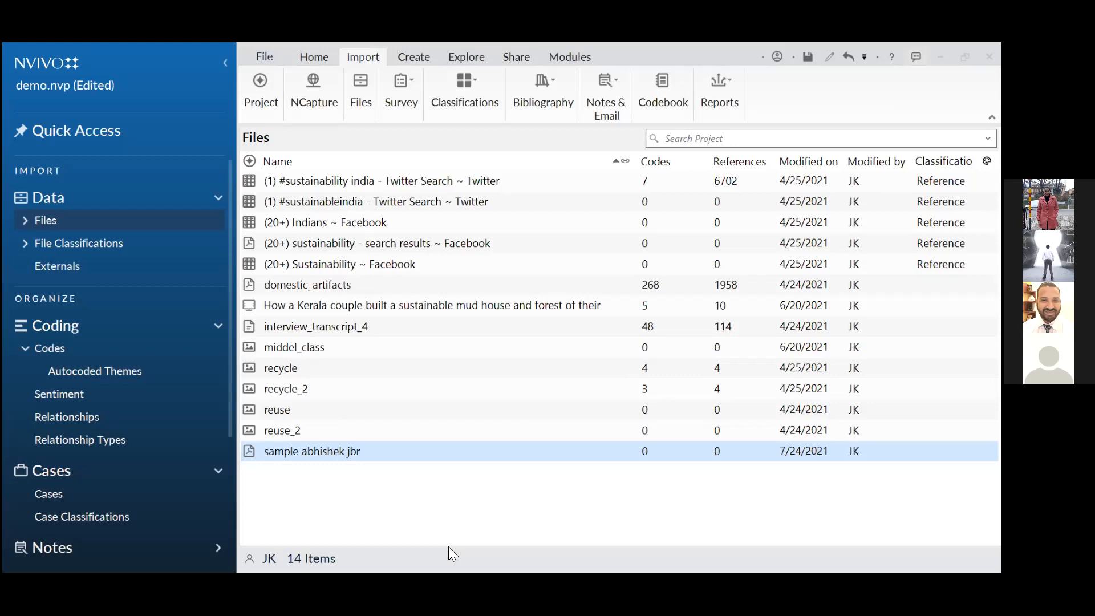
# - Open the domestic_artifacts PDF and view the paper's title and abstract after the cover page
pyautogui.click(308, 286)
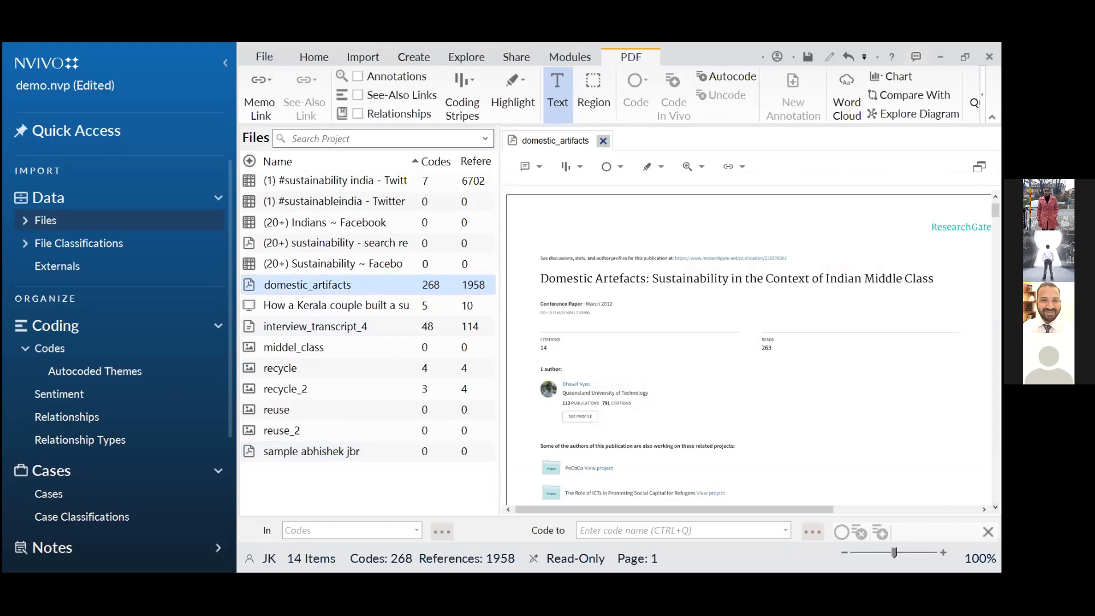
pyautogui.scroll(-3, 750, 351)
pyautogui.scroll(-6, 750, 351)
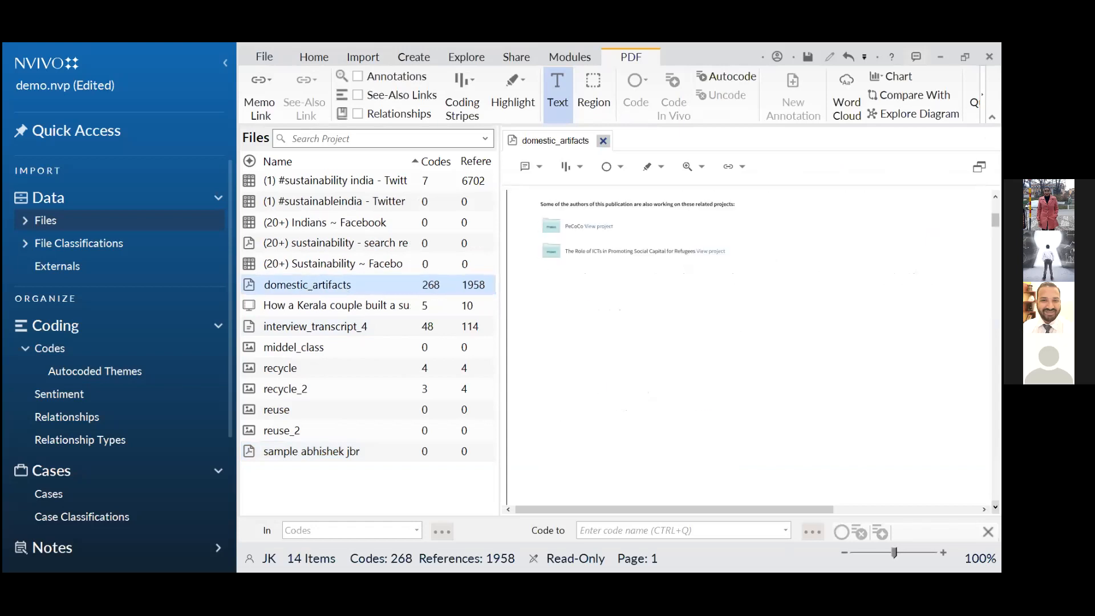
pyautogui.scroll(-3, 750, 351)
pyautogui.scroll(-3, 749, 348)
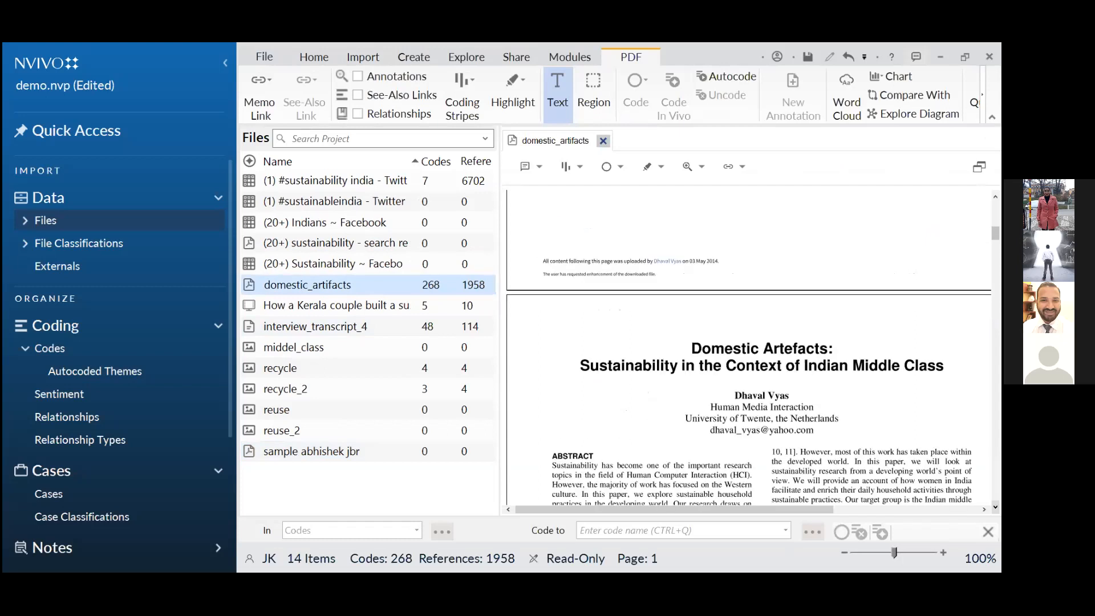
pyautogui.scroll(-1, 721, 476)
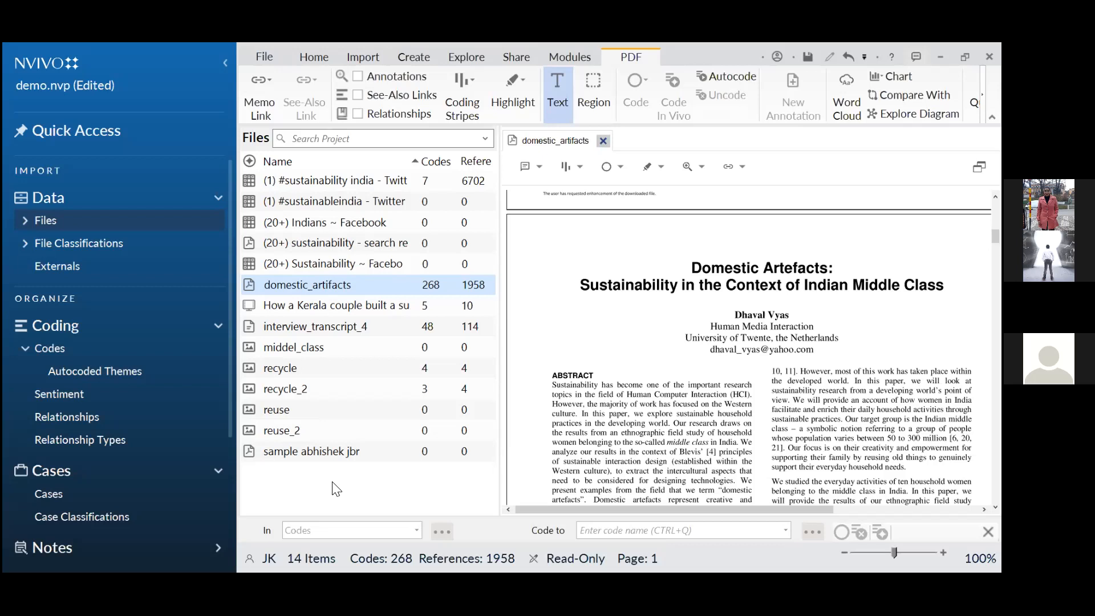
# - Create a word frequency query and limit its search to the domestic_artifacts file
pyautogui.click(353, 284)
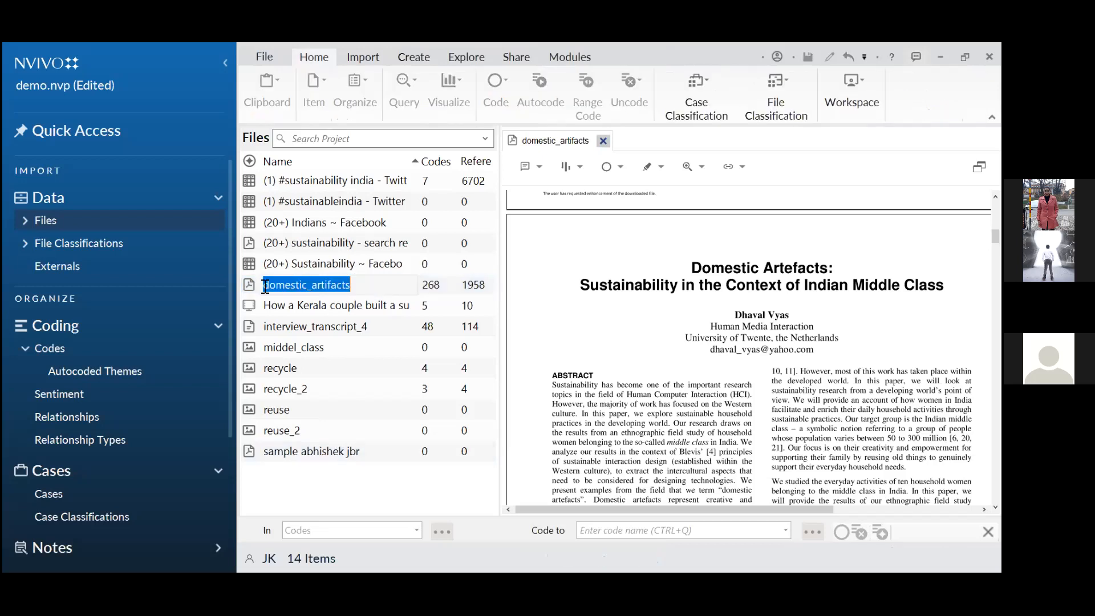
pyautogui.click(247, 282)
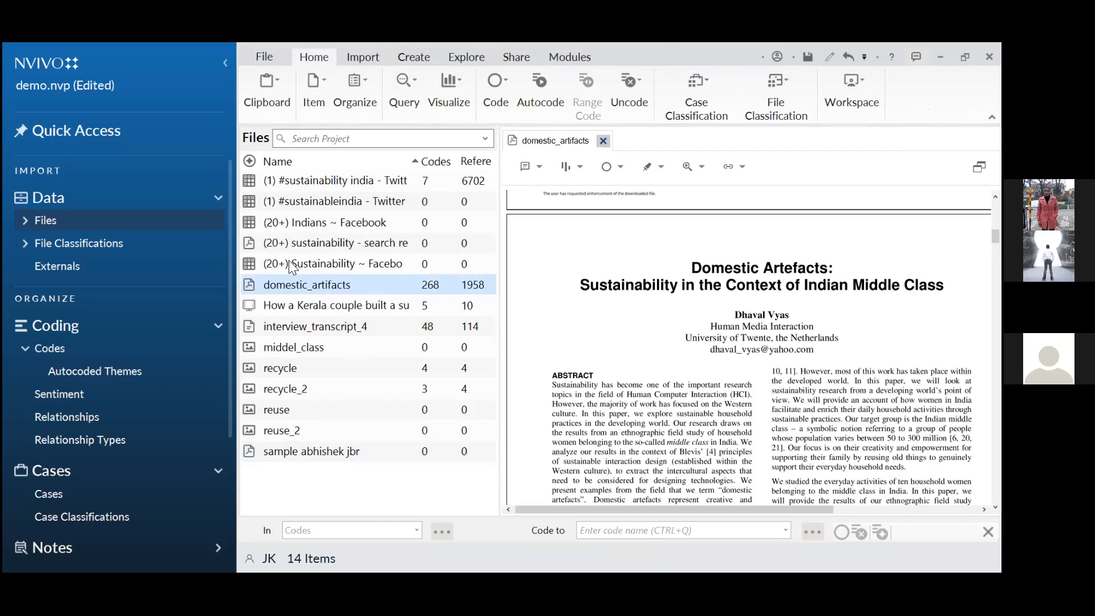
pyautogui.click(461, 57)
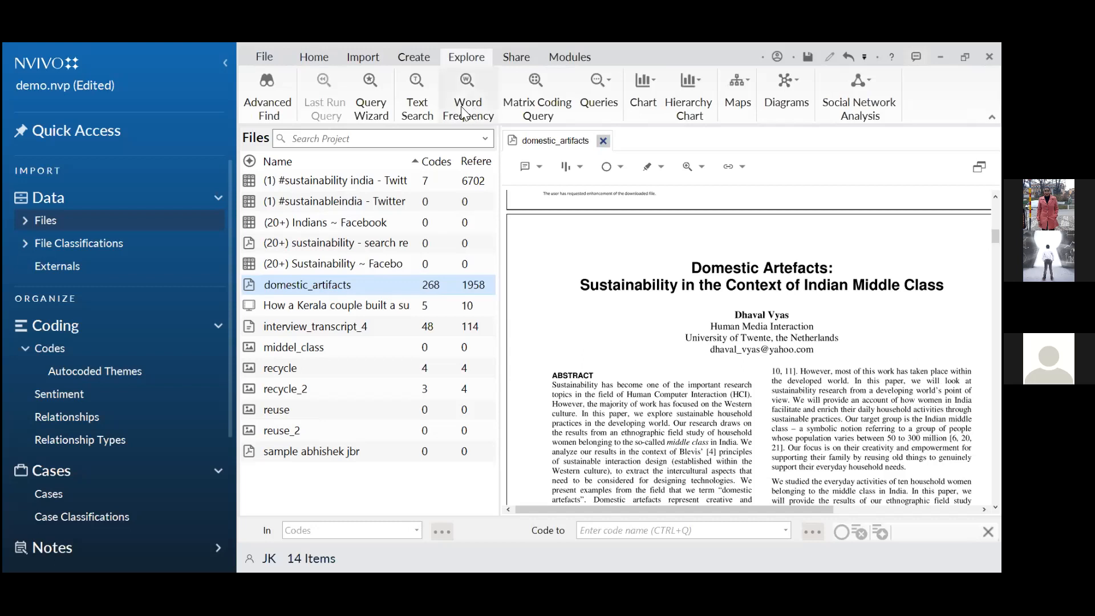
pyautogui.click(461, 106)
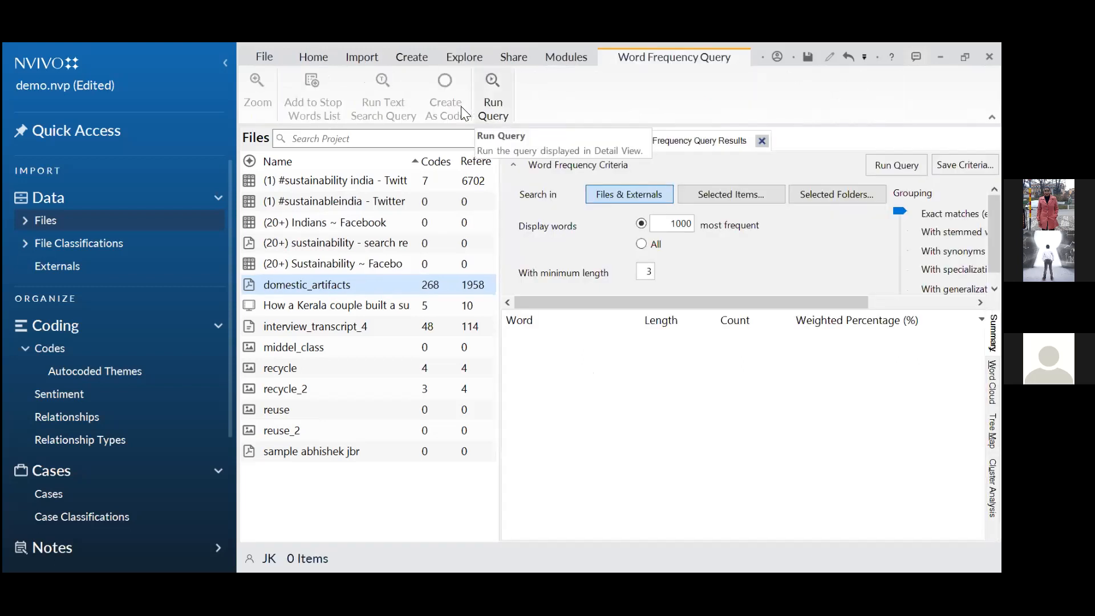
pyautogui.click(733, 195)
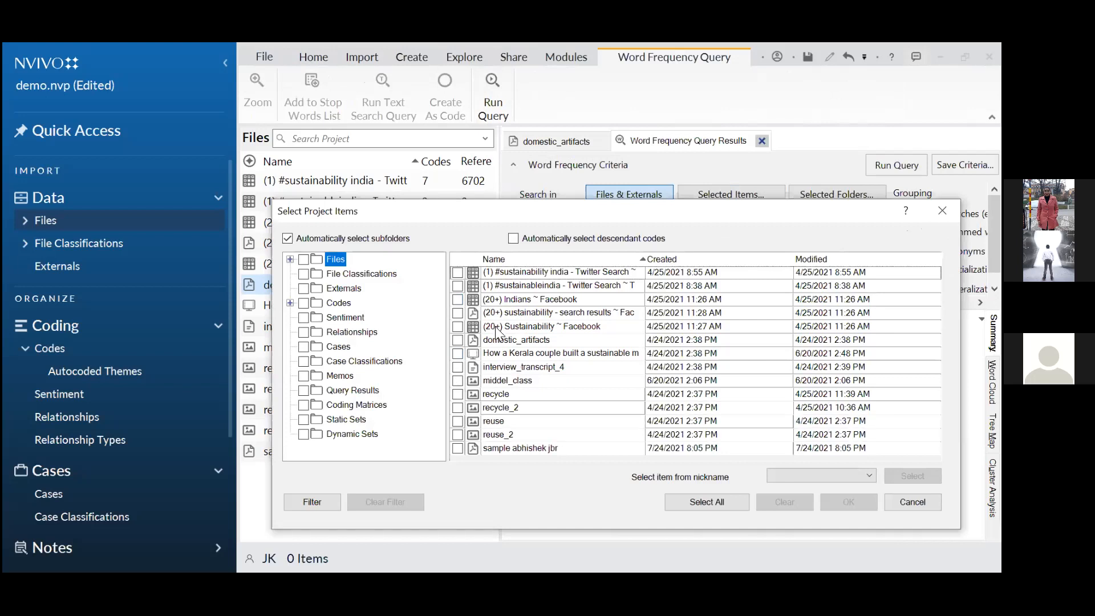
pyautogui.click(458, 340)
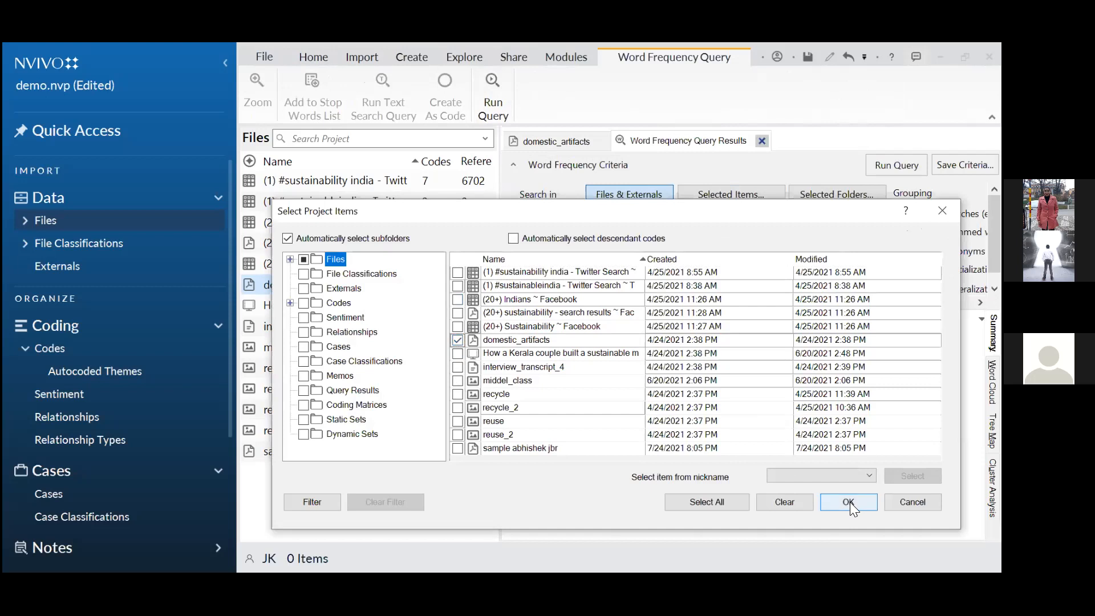
pyautogui.click(850, 502)
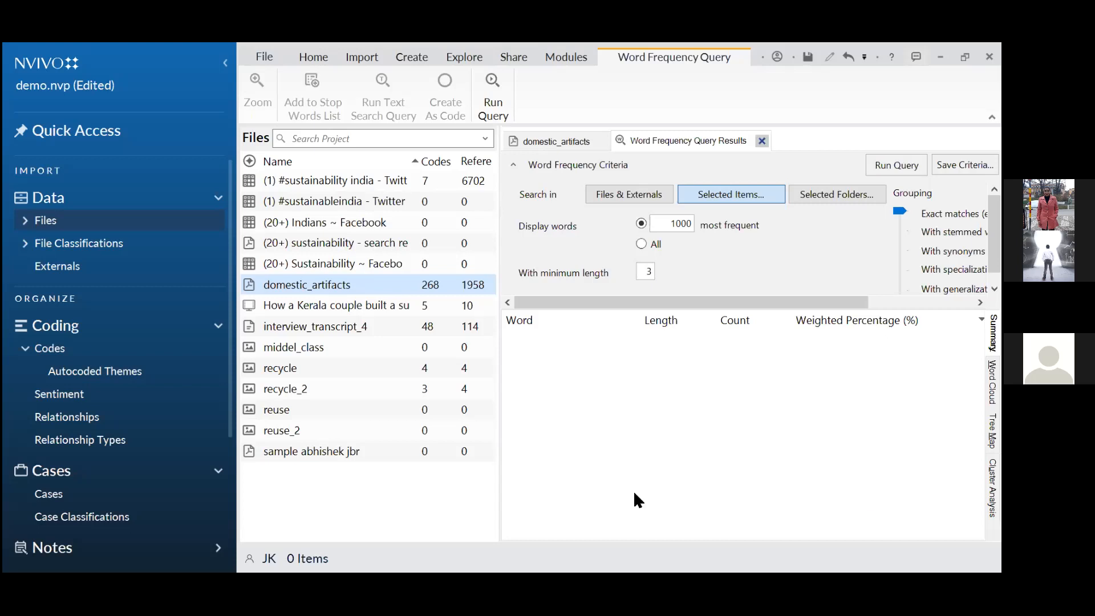
# - Create a second word frequency query with only domestic_artifacts as the selected item to search
pyautogui.click(466, 62)
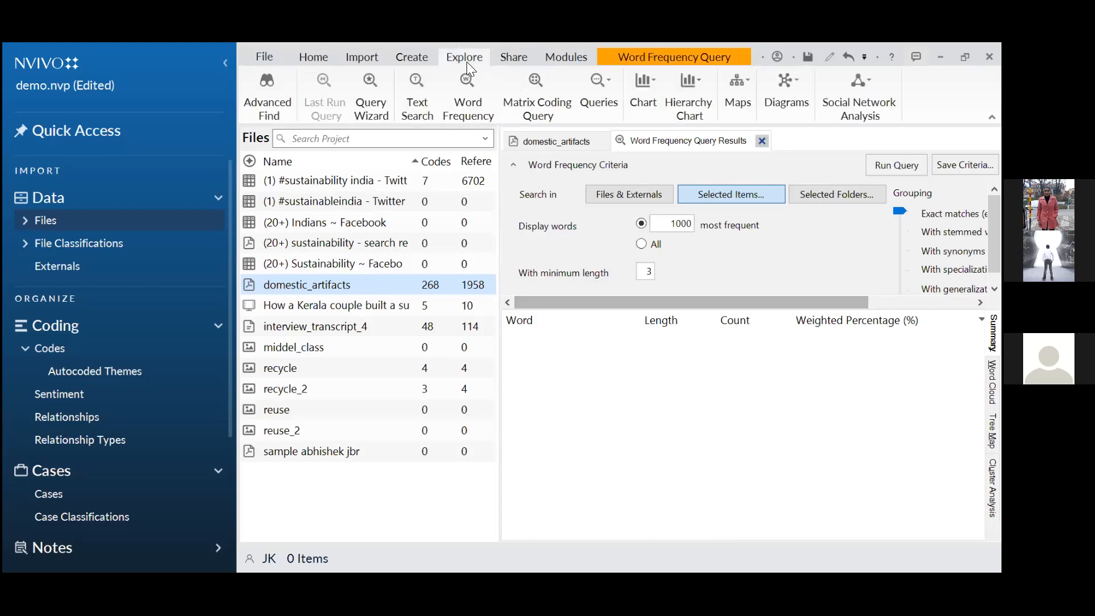
pyautogui.click(473, 108)
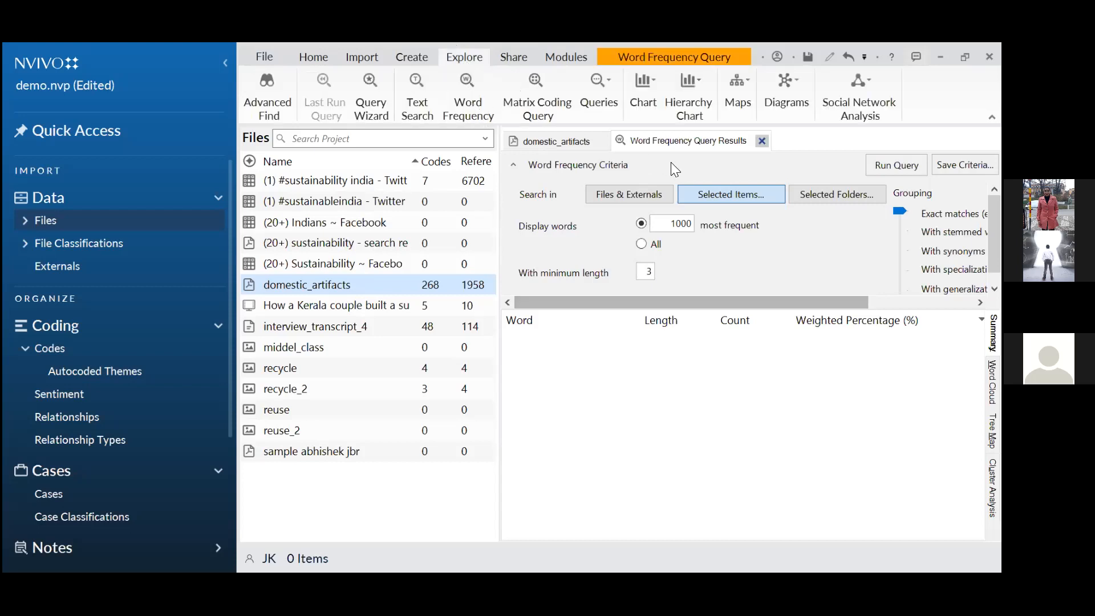
pyautogui.click(731, 196)
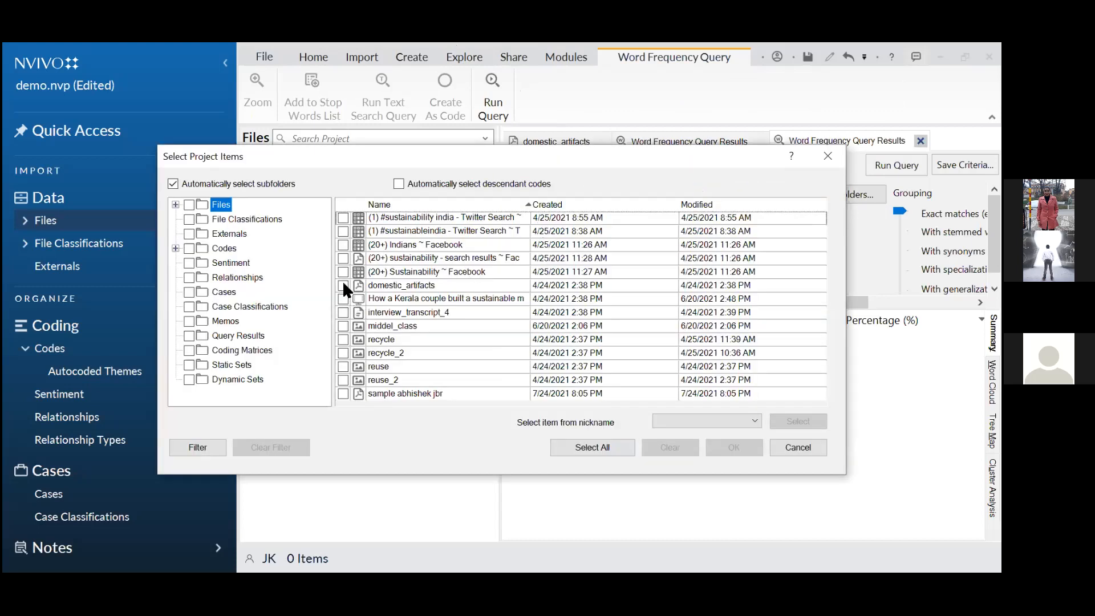
pyautogui.click(422, 288)
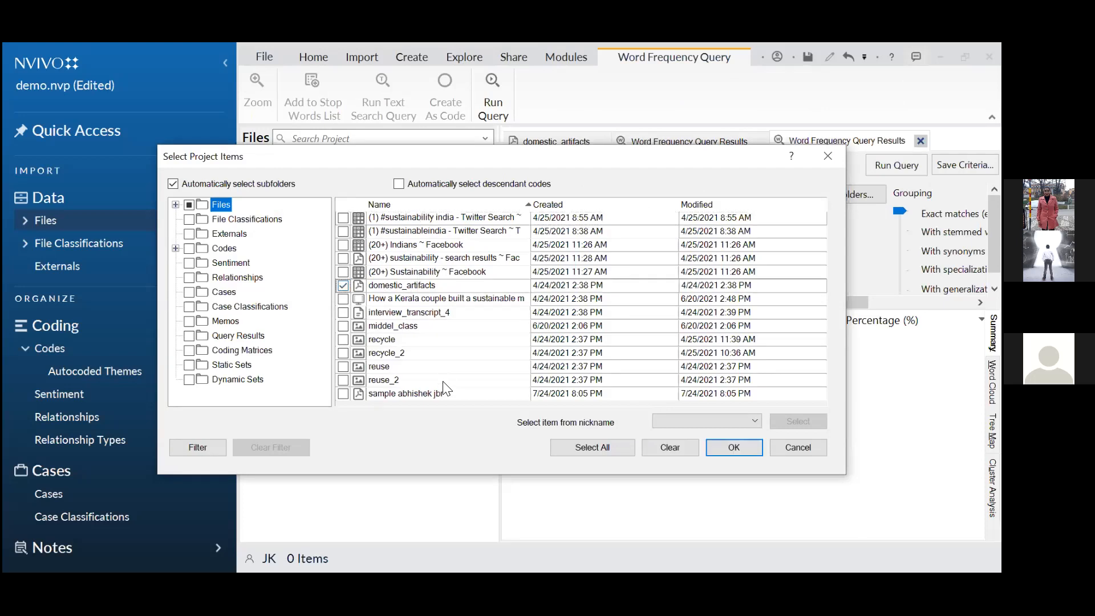
pyautogui.click(342, 285)
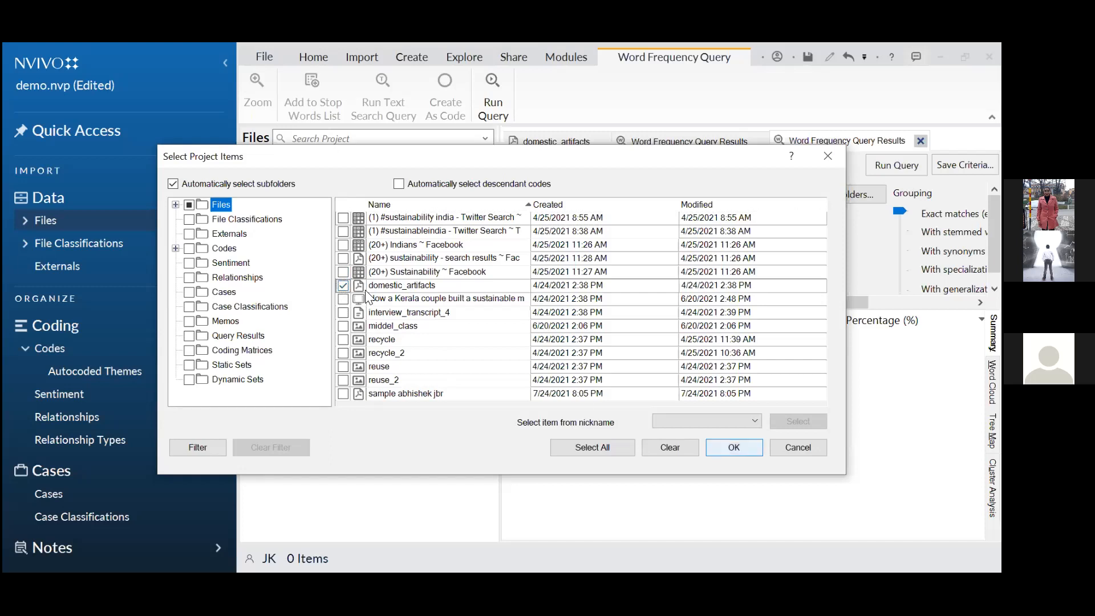
pyautogui.click(729, 449)
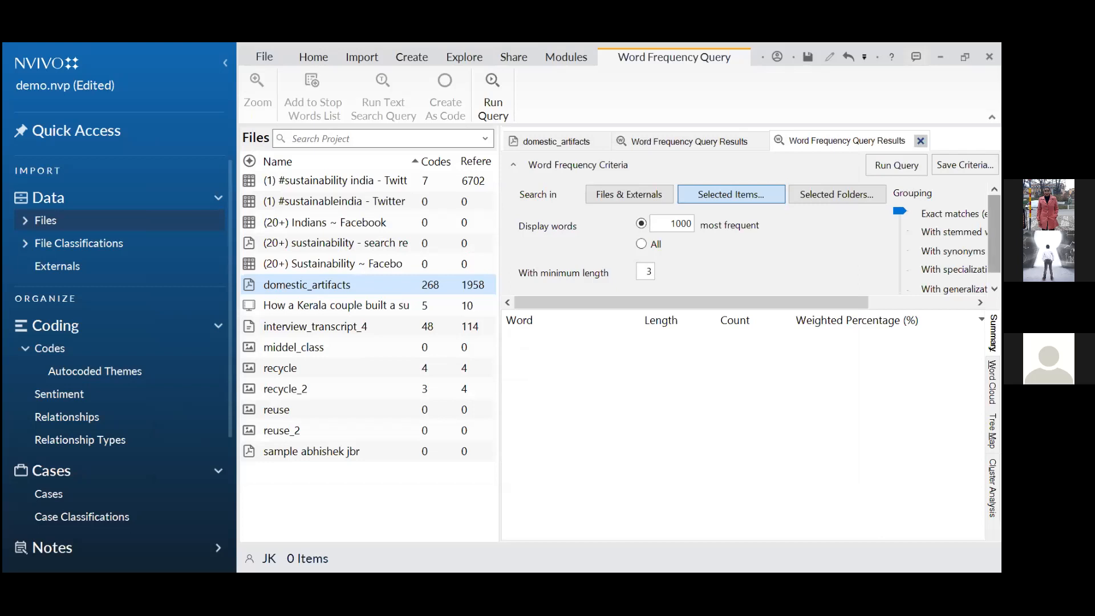
# - Run the word frequency query grouped with stemmed words and display its results as a word cloud
pyautogui.click(980, 302)
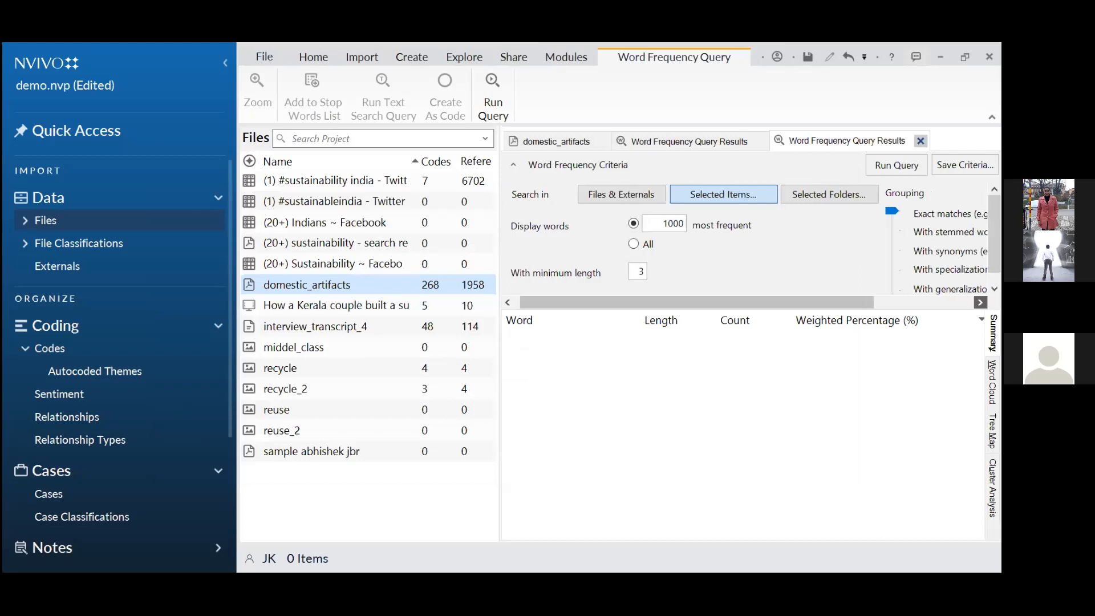
pyautogui.click(980, 302)
pyautogui.click(981, 302)
pyautogui.click(980, 302)
pyautogui.click(981, 303)
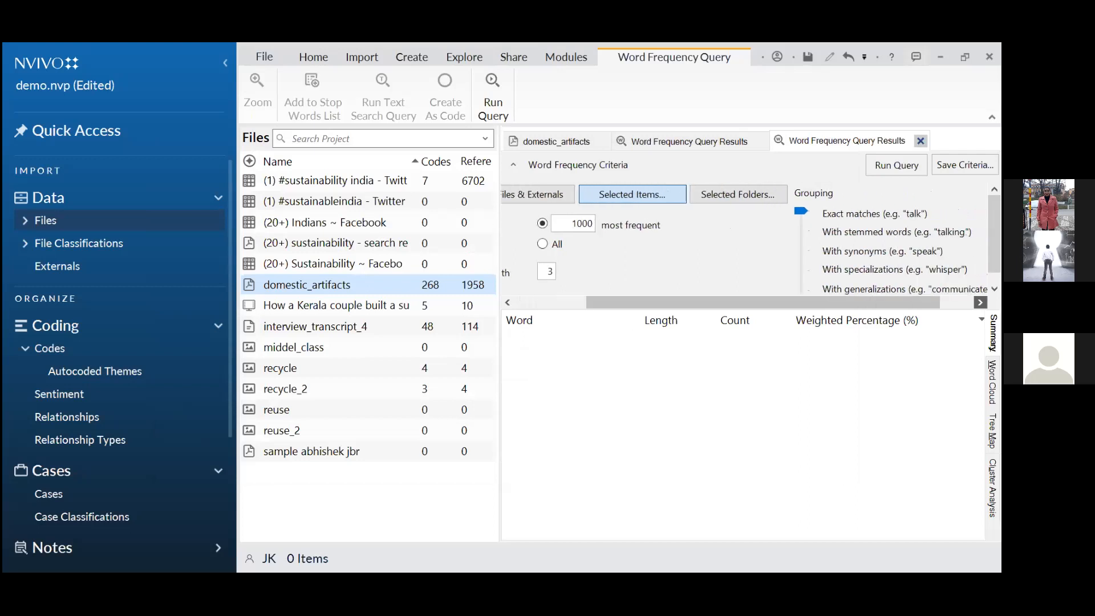
pyautogui.click(980, 303)
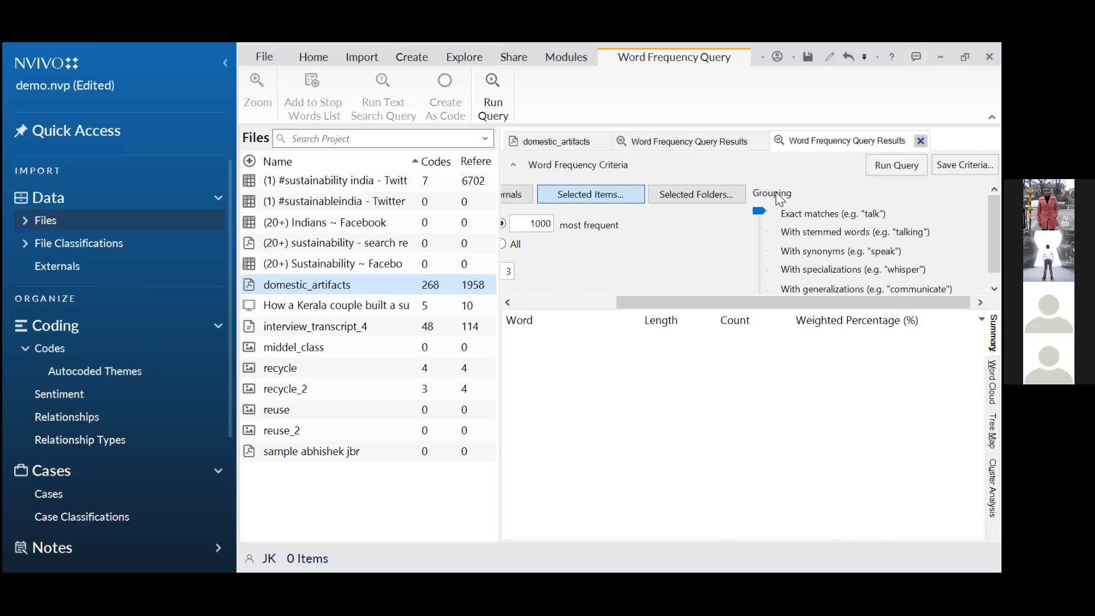
pyautogui.click(759, 234)
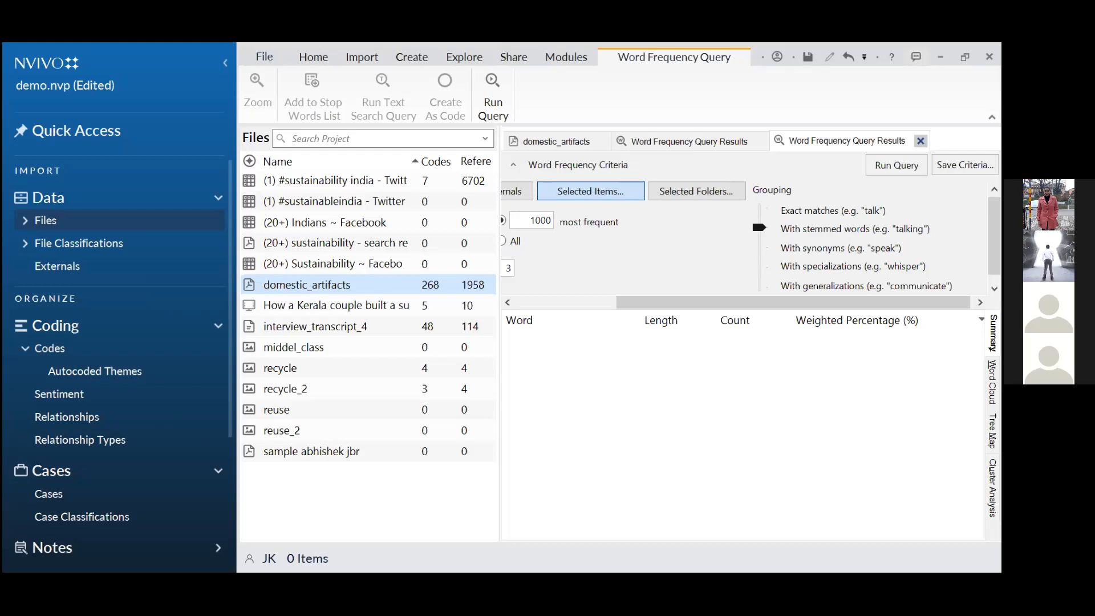
pyautogui.click(897, 166)
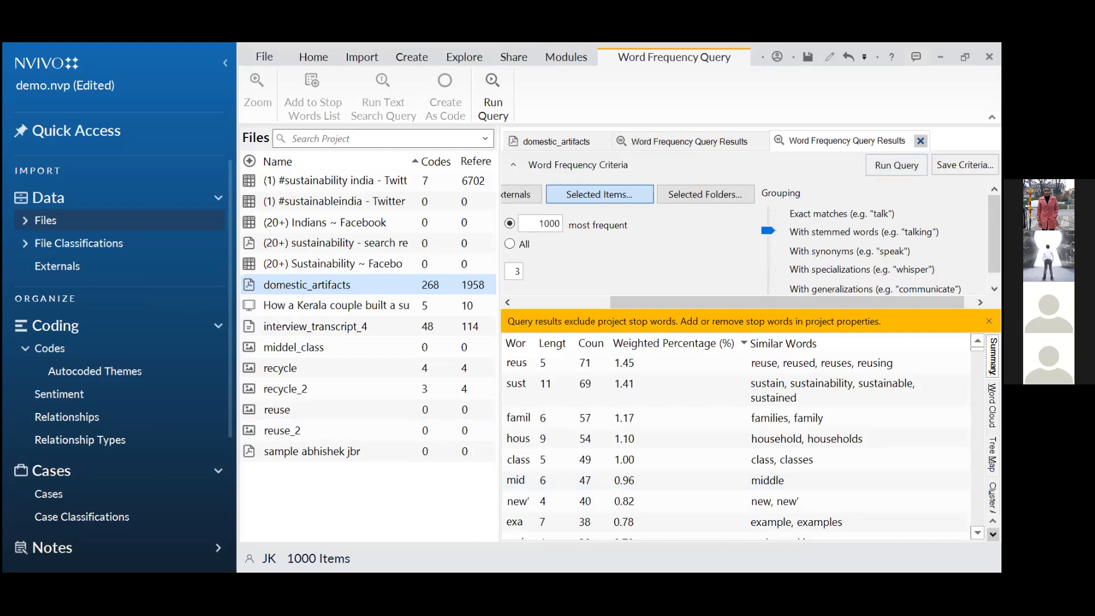
pyautogui.click(994, 406)
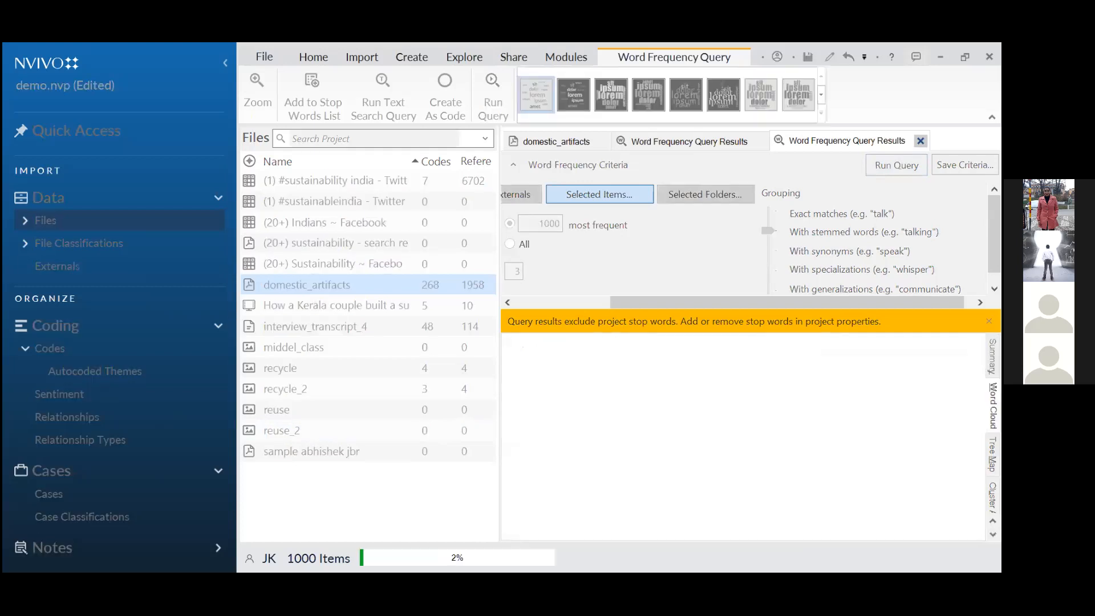
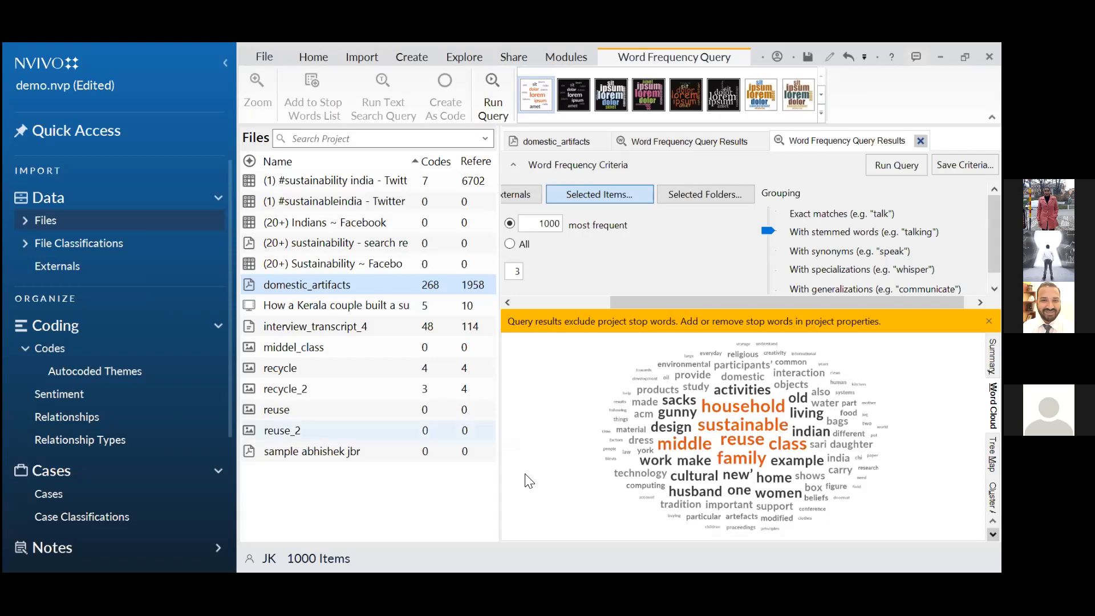
# - Open interview_transcript_4 and read through its questions and answers to the end, returning to the beginning
pyautogui.click(350, 326)
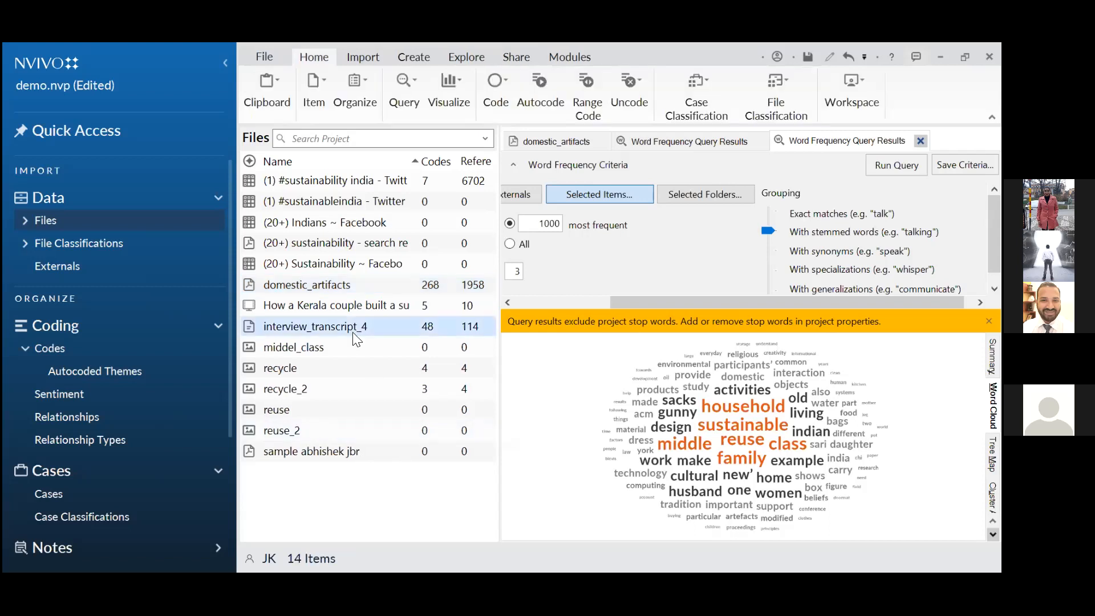
pyautogui.doubleClick(350, 326)
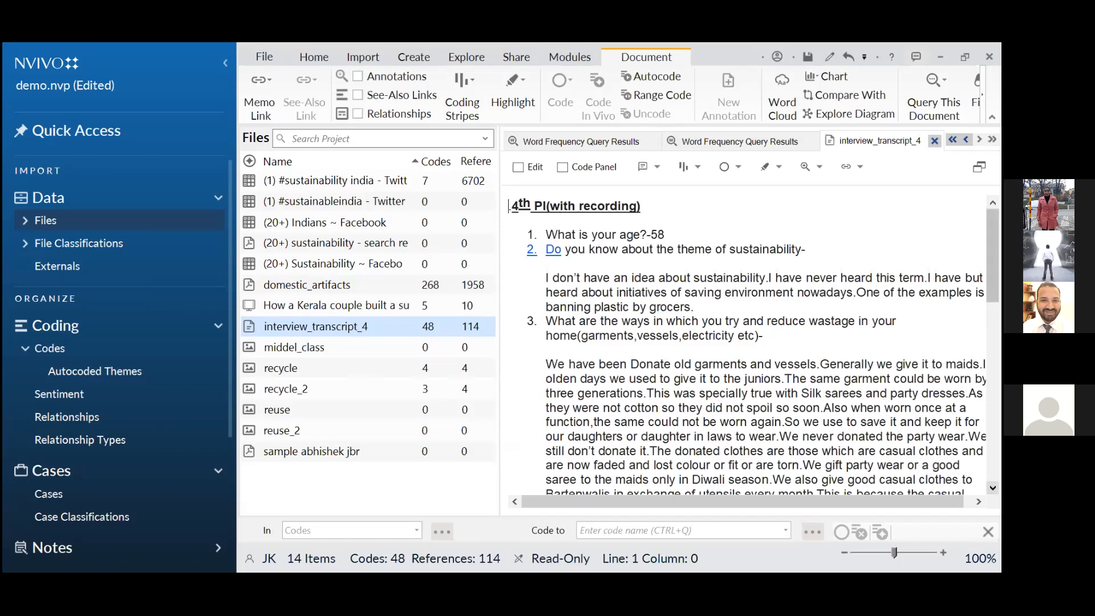
pyautogui.scroll(-2, 993, 488)
pyautogui.scroll(-2, 993, 488)
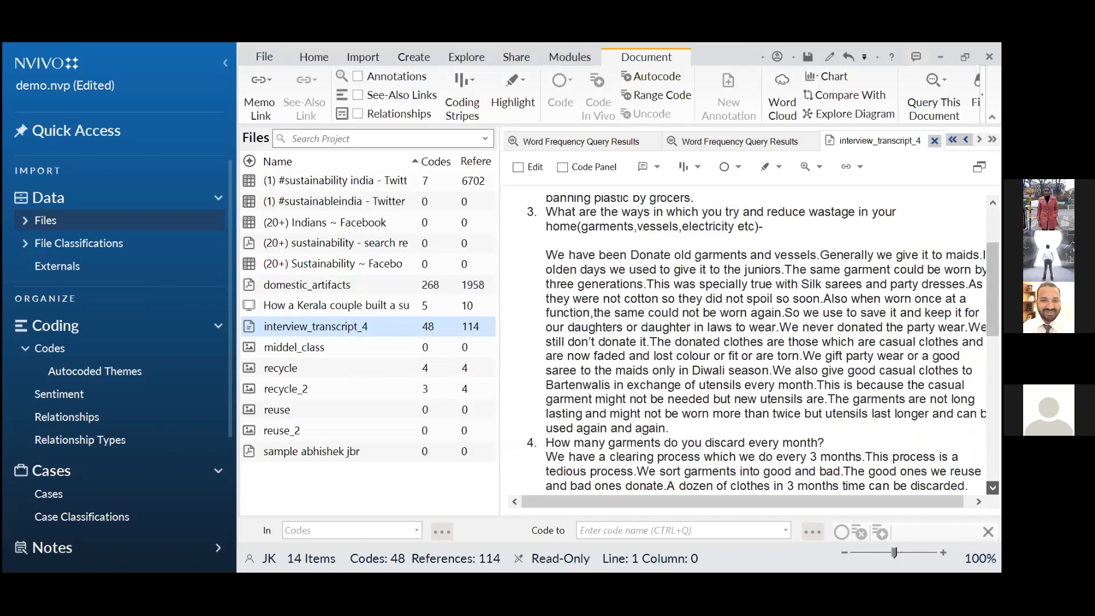
pyautogui.scroll(-1, 993, 488)
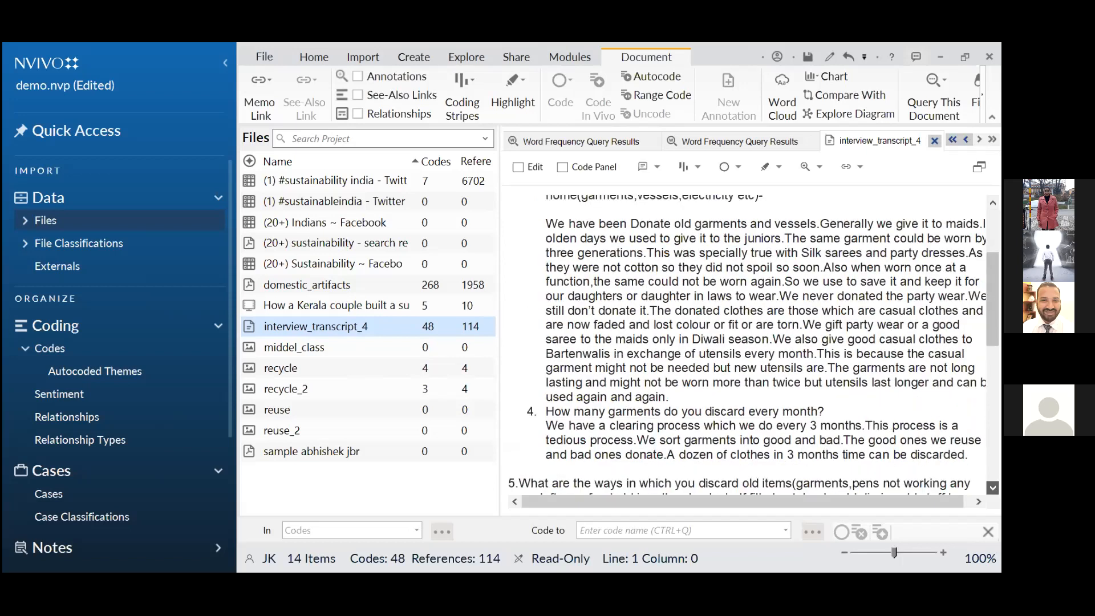
pyautogui.scroll(-5, 993, 489)
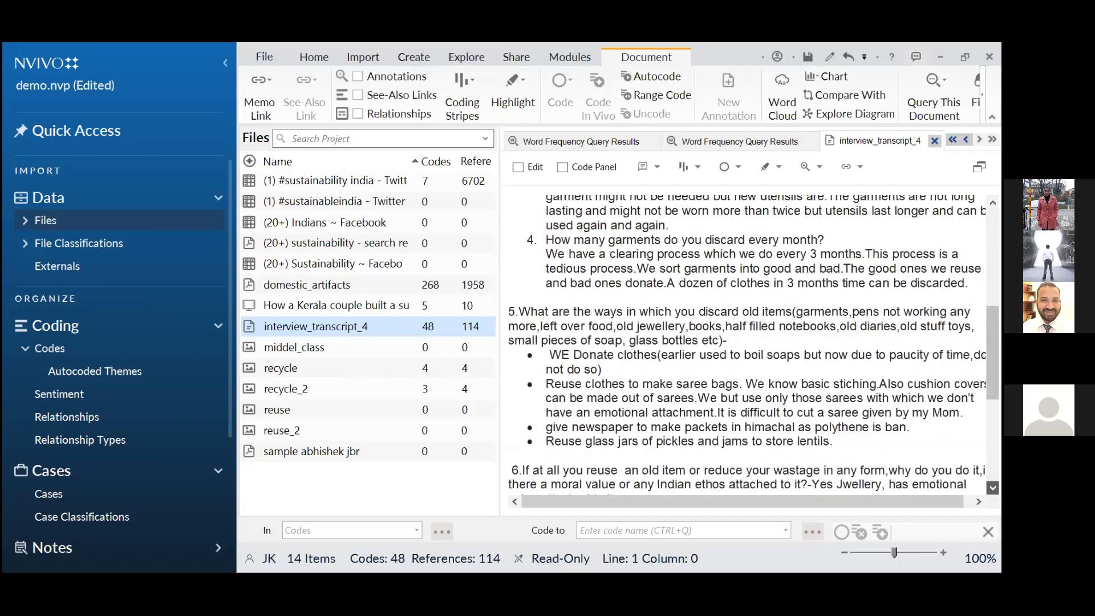
pyautogui.scroll(-2, 993, 488)
pyautogui.scroll(-1, 993, 488)
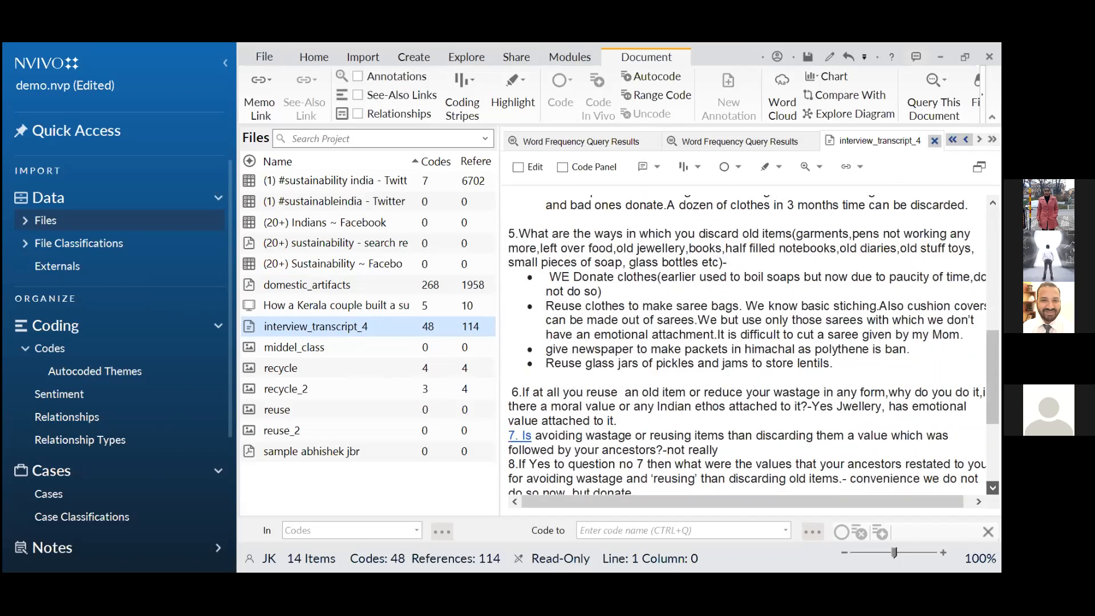
pyautogui.scroll(-2, 993, 488)
pyautogui.scroll(-1, 993, 488)
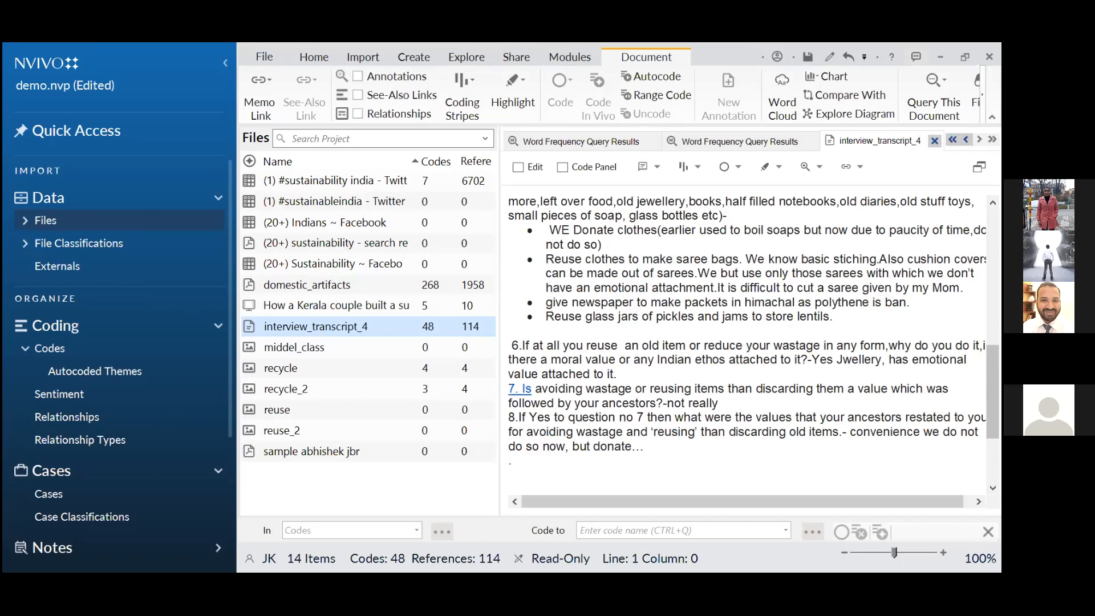
pyautogui.scroll(10, 747, 346)
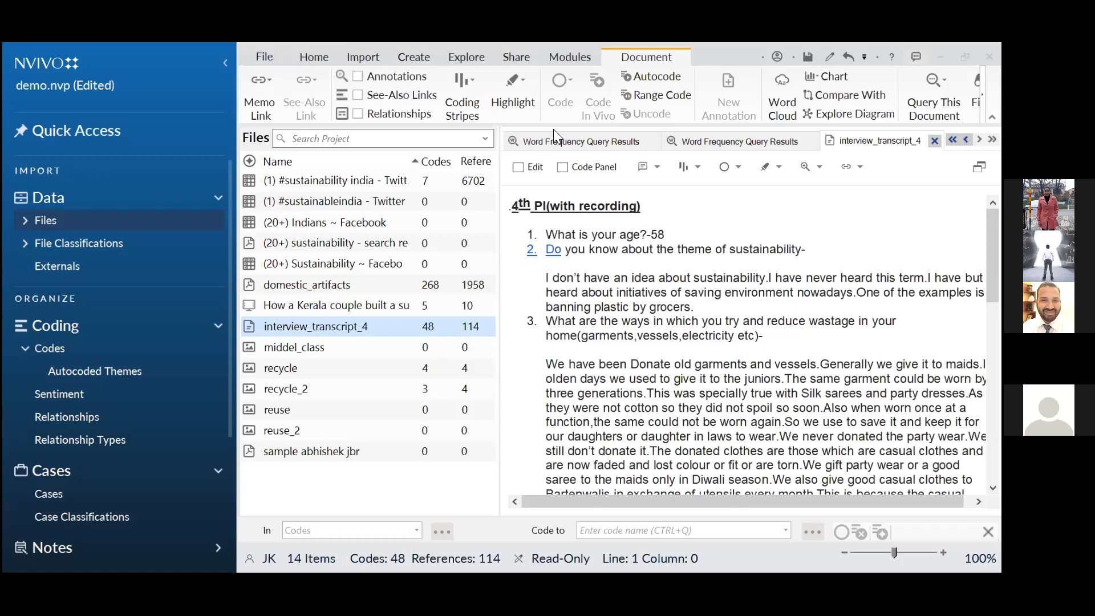
# - Bring up interview_transcript_4 from the Files list again and skim it from beginning to end and back
pyautogui.click(306, 330)
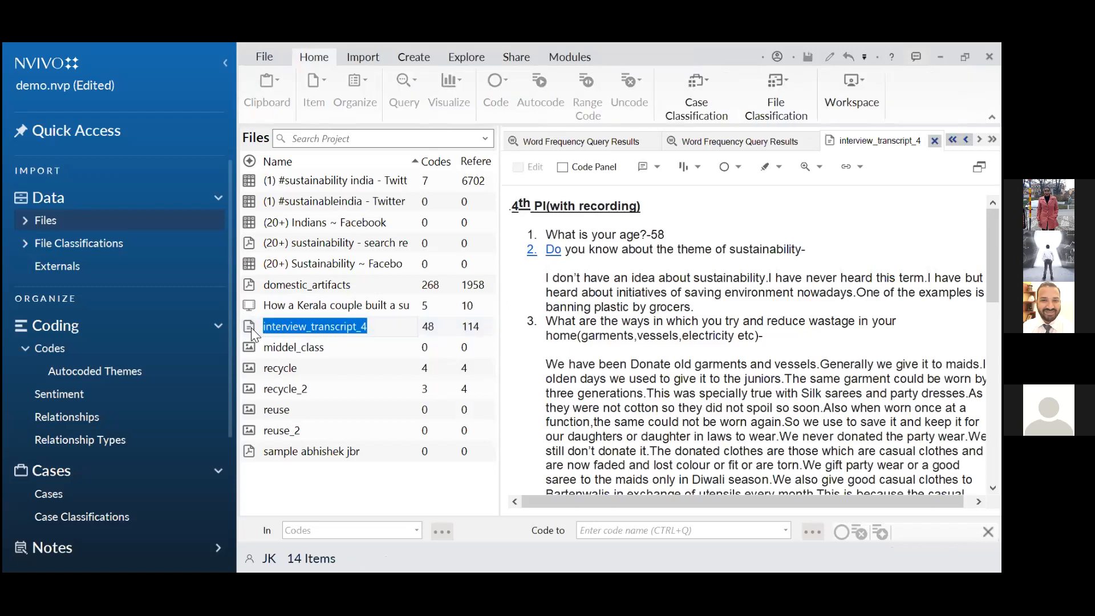
pyautogui.click(251, 327)
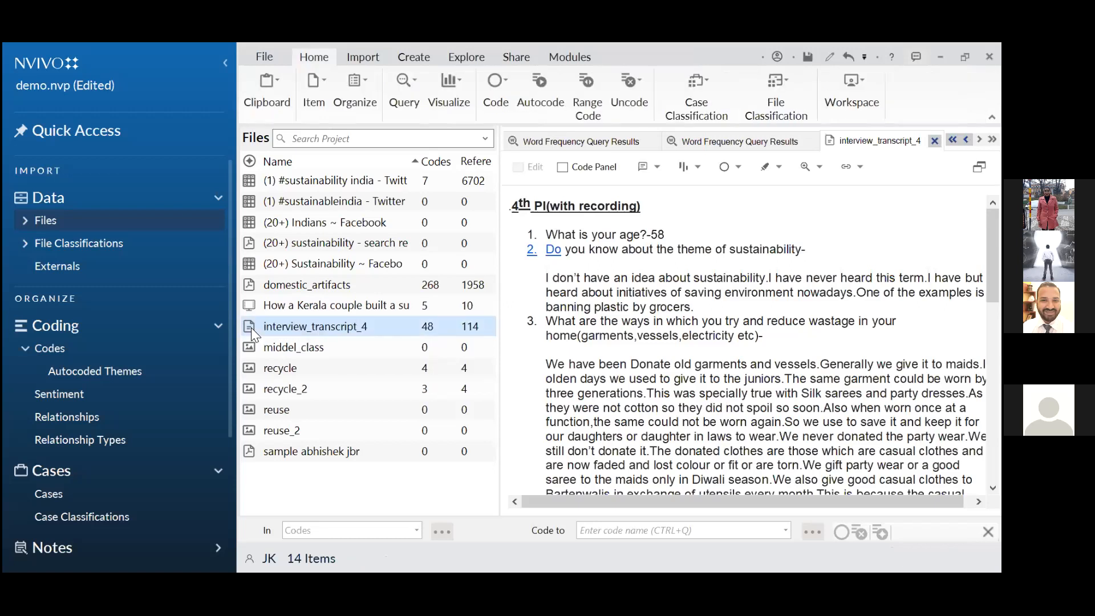
pyautogui.click(297, 369)
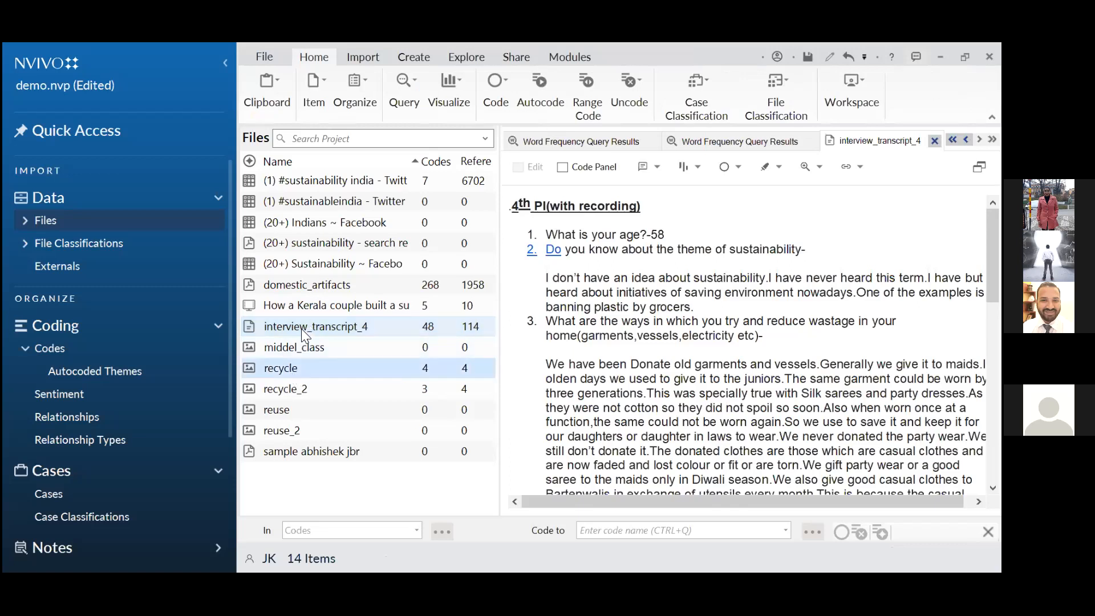
pyautogui.doubleClick(302, 327)
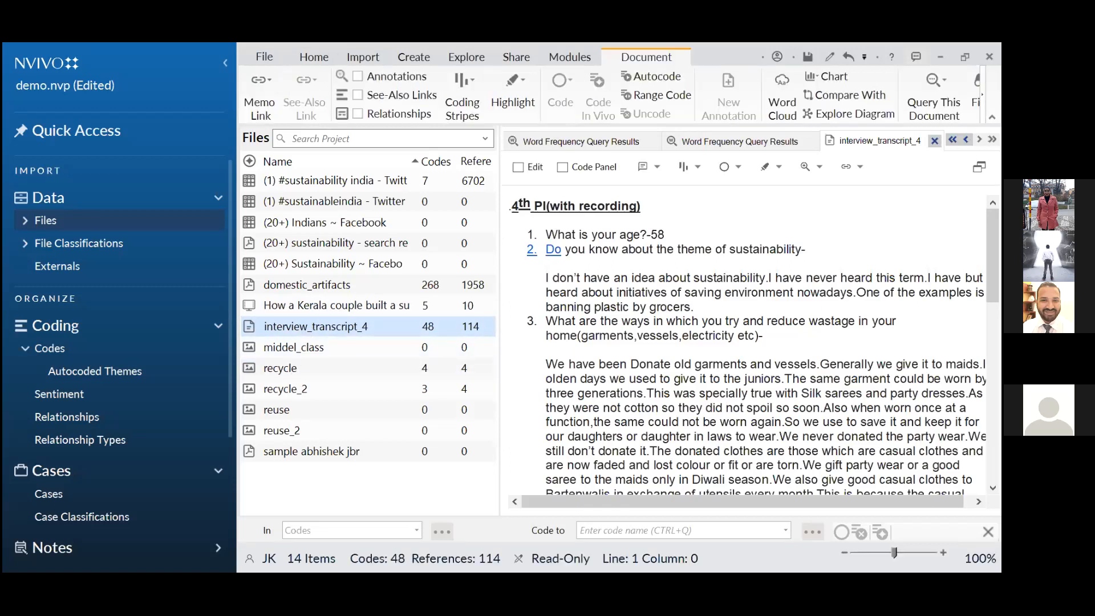
pyautogui.scroll(-10, 747, 344)
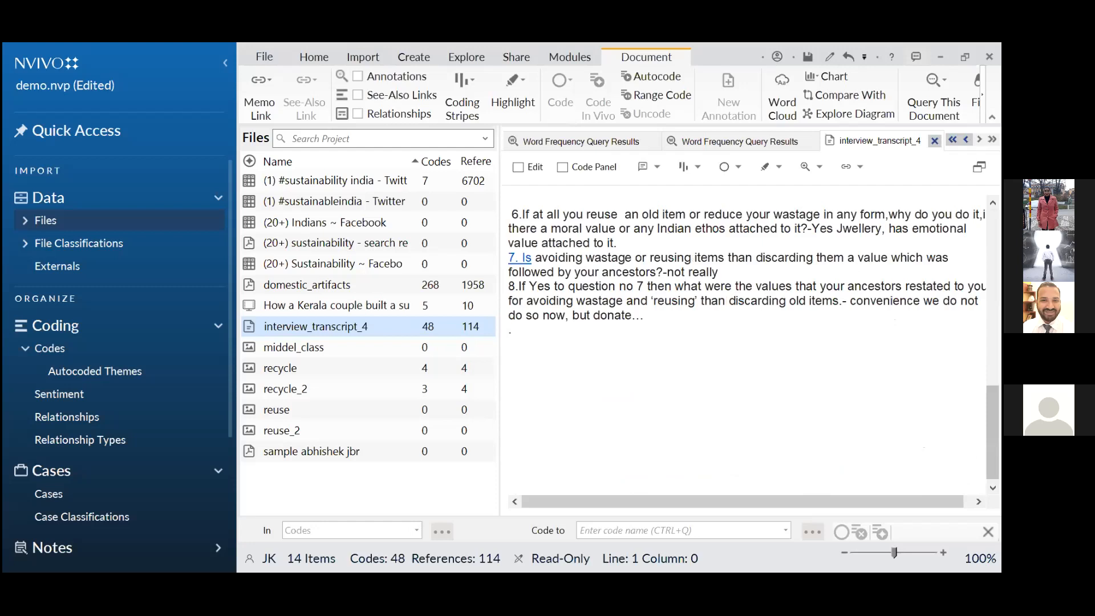
pyautogui.scroll(10, 747, 345)
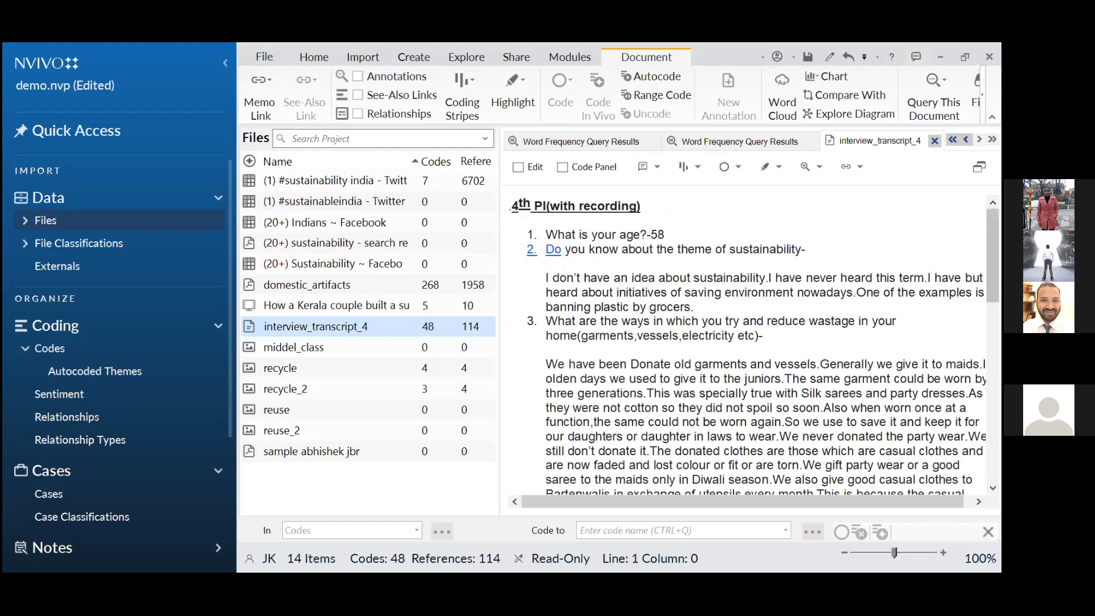
# - Open the recycle picture to view the image and its log text
pyautogui.click(293, 367)
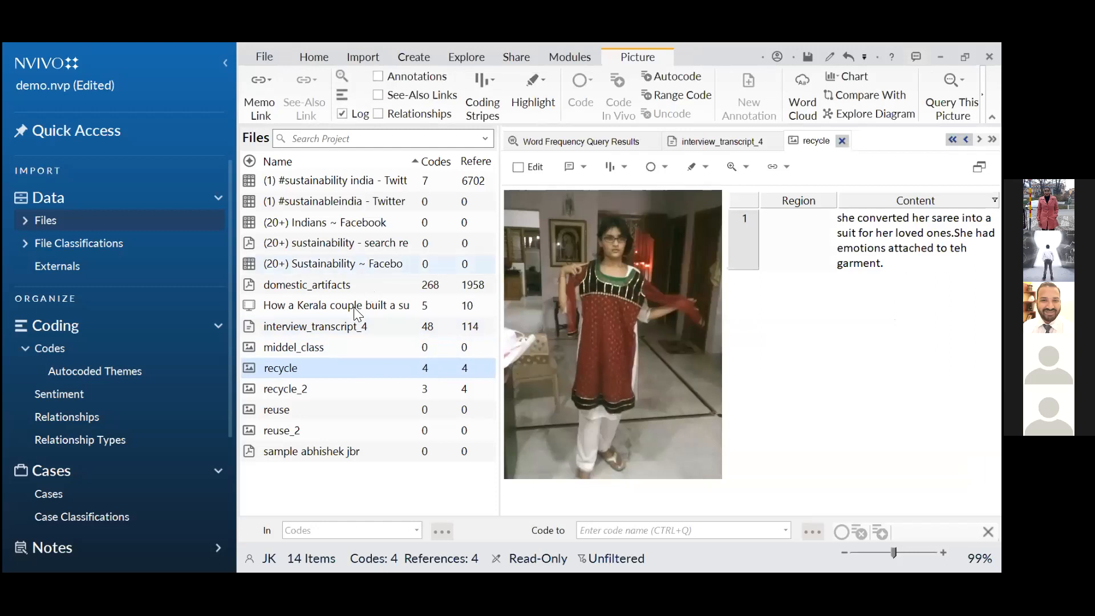
# - Open the video How a Kerala couple built a sustainable mud house, play its opening seconds and pause it
pyautogui.doubleClick(258, 306)
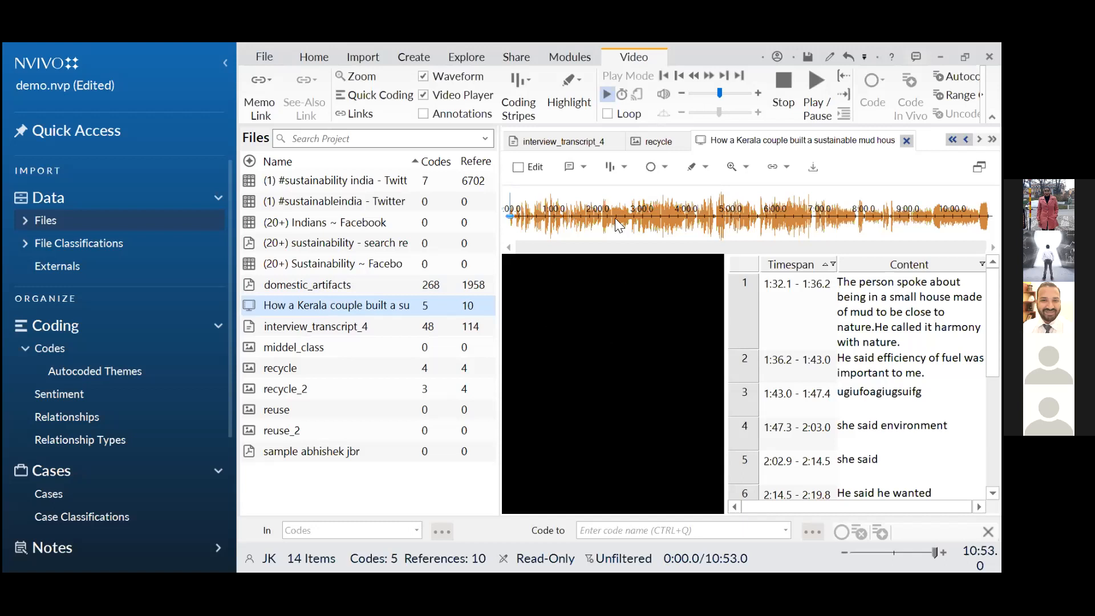
pyautogui.click(815, 84)
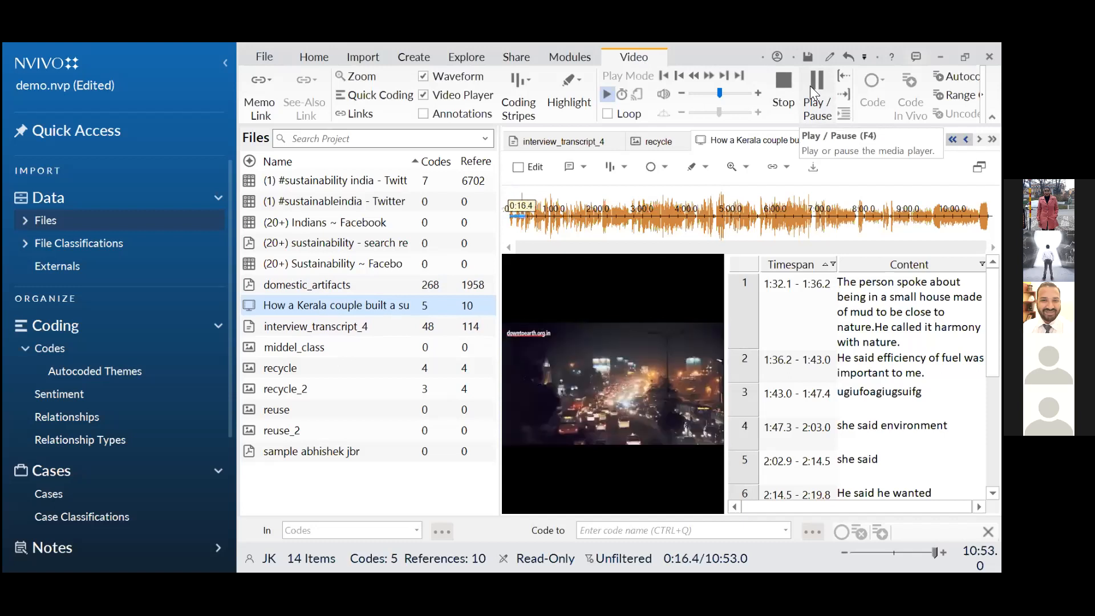
pyautogui.click(537, 369)
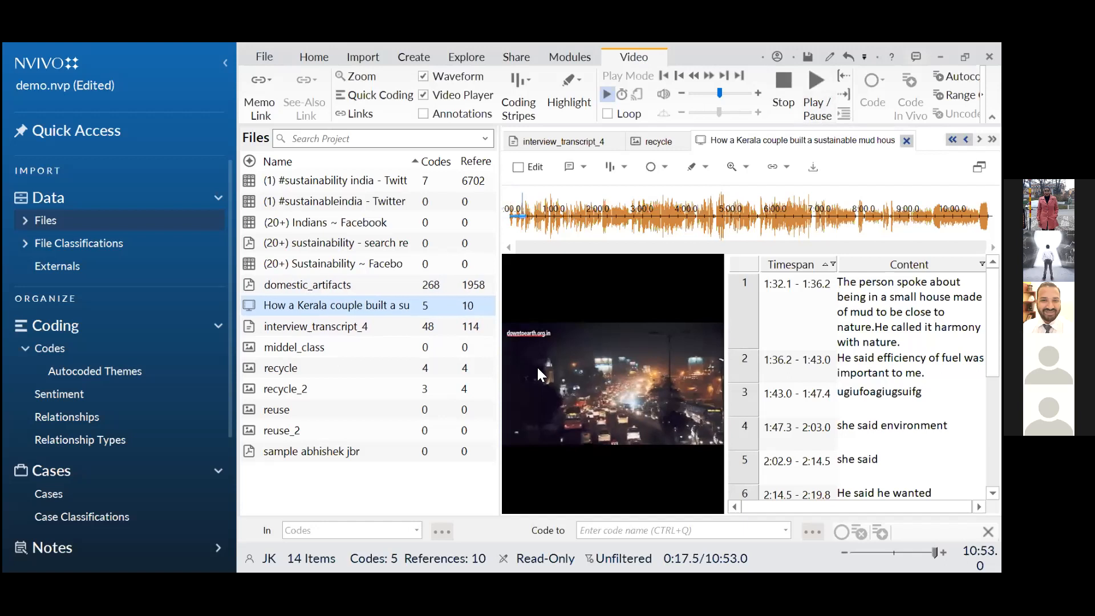
# - Open the domestic_artifacts PDF and the #sustainability india Twitter dataset to view their contents
pyautogui.doubleClick(337, 289)
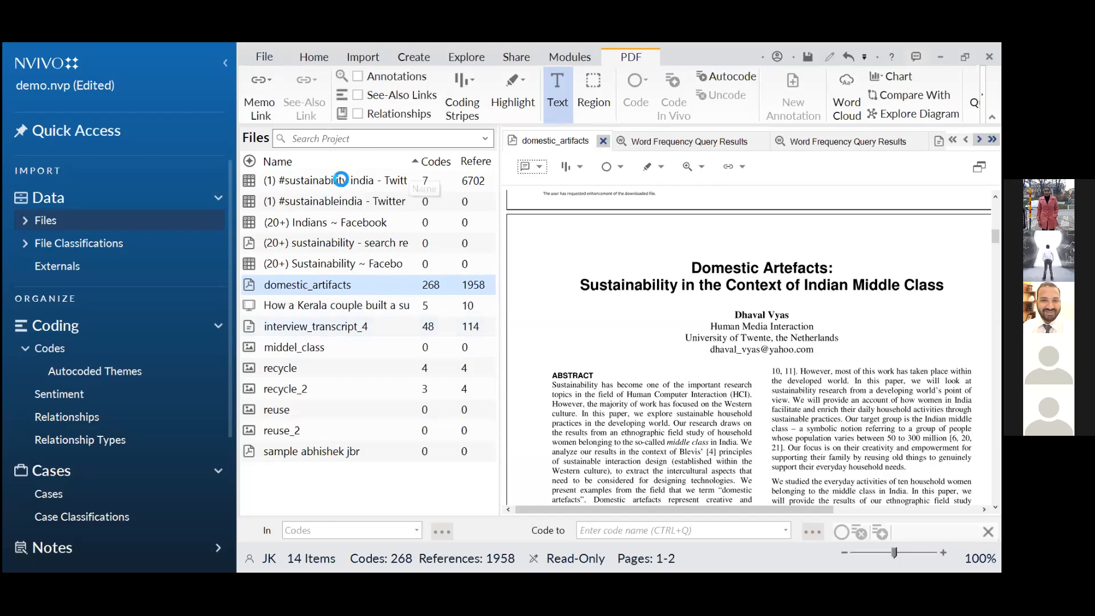
pyautogui.click(341, 180)
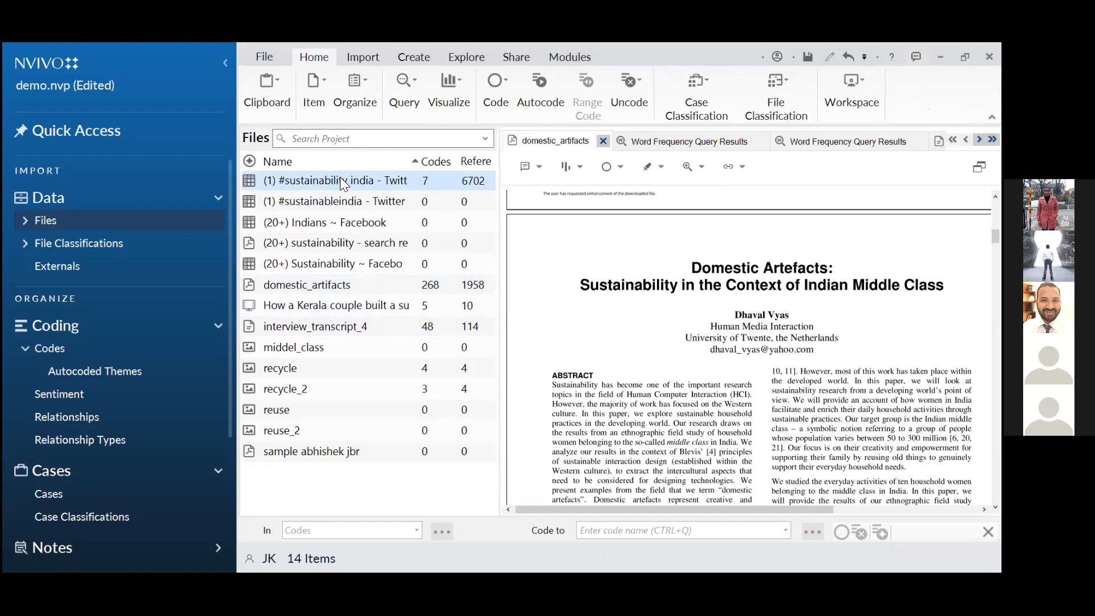
pyautogui.doubleClick(341, 180)
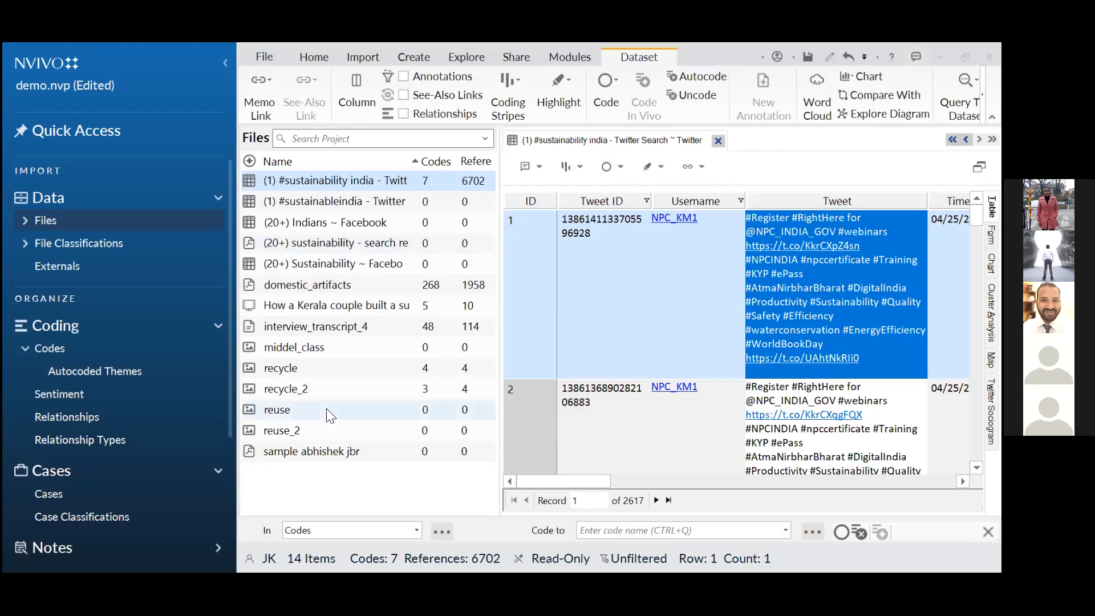
# - View interview_transcript_4 and the Kerala mud house video again, returning to the transcript
pyautogui.doubleClick(312, 326)
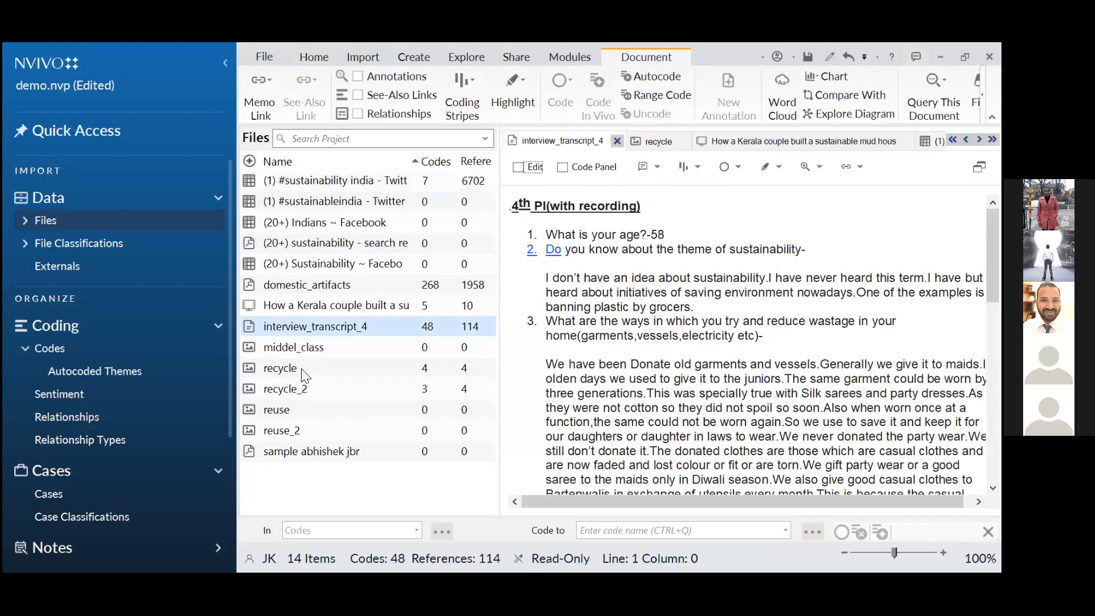
pyautogui.click(298, 307)
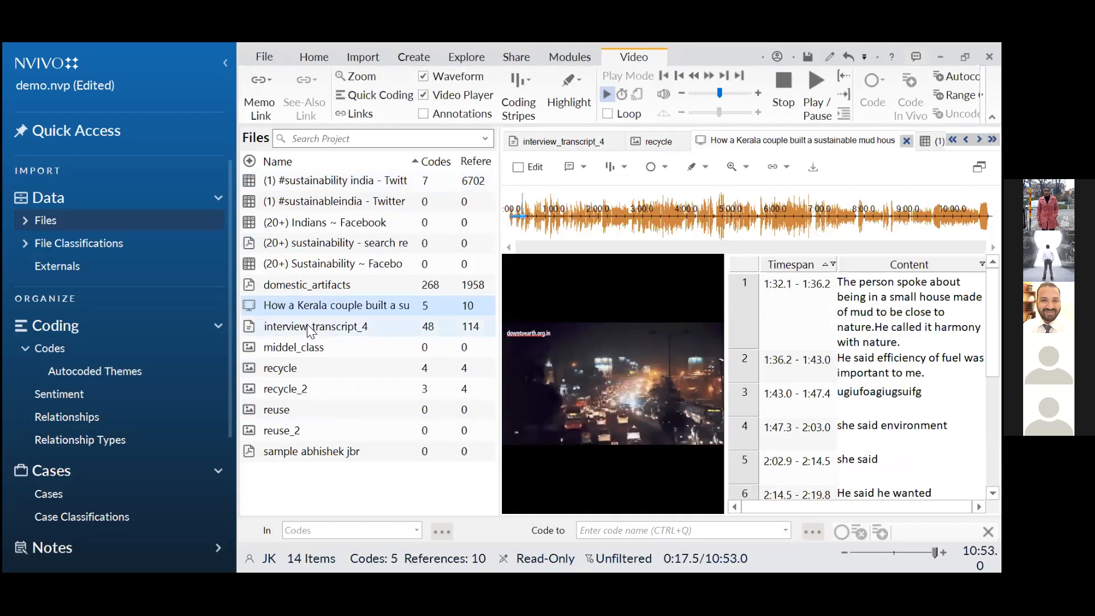
pyautogui.click(354, 329)
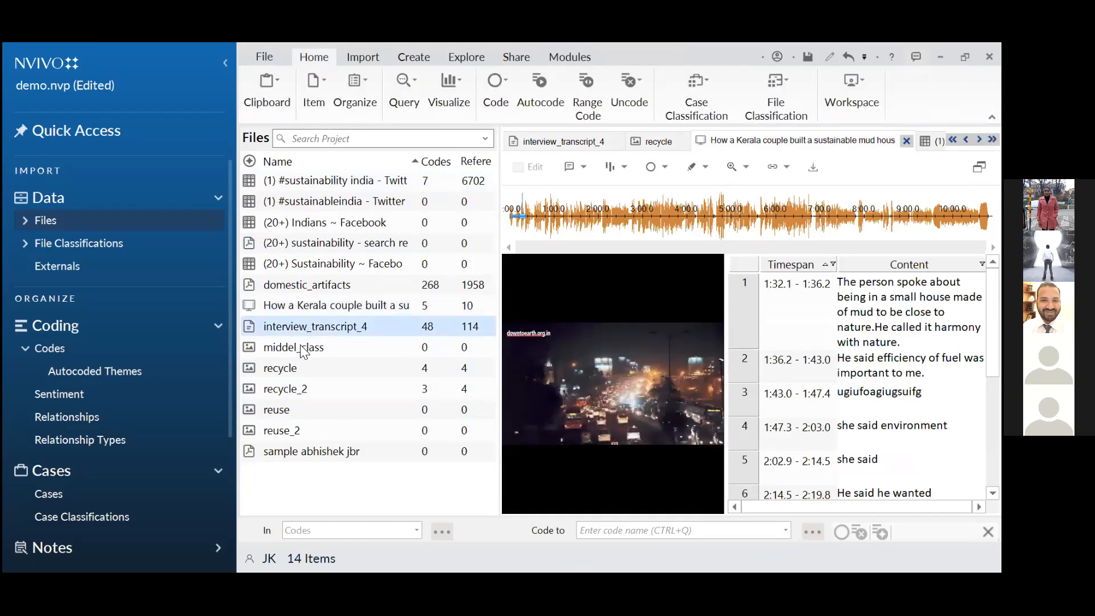
pyautogui.doubleClick(316, 317)
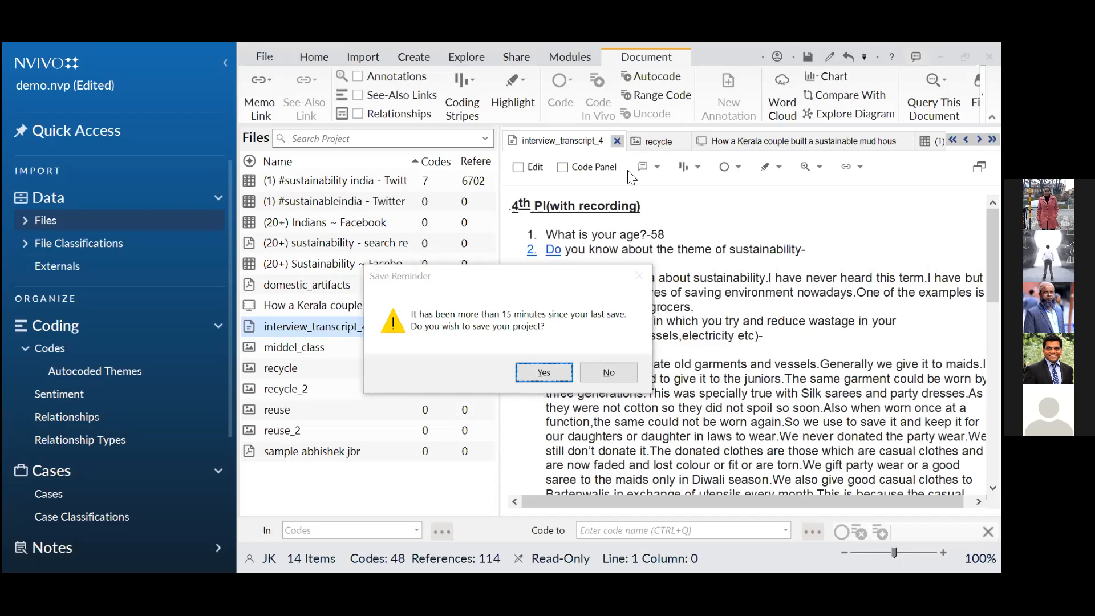
# - Save the project and select "We have been Donate old garments and vessels" under question 3 of interview_transcript_4
pyautogui.click(560, 371)
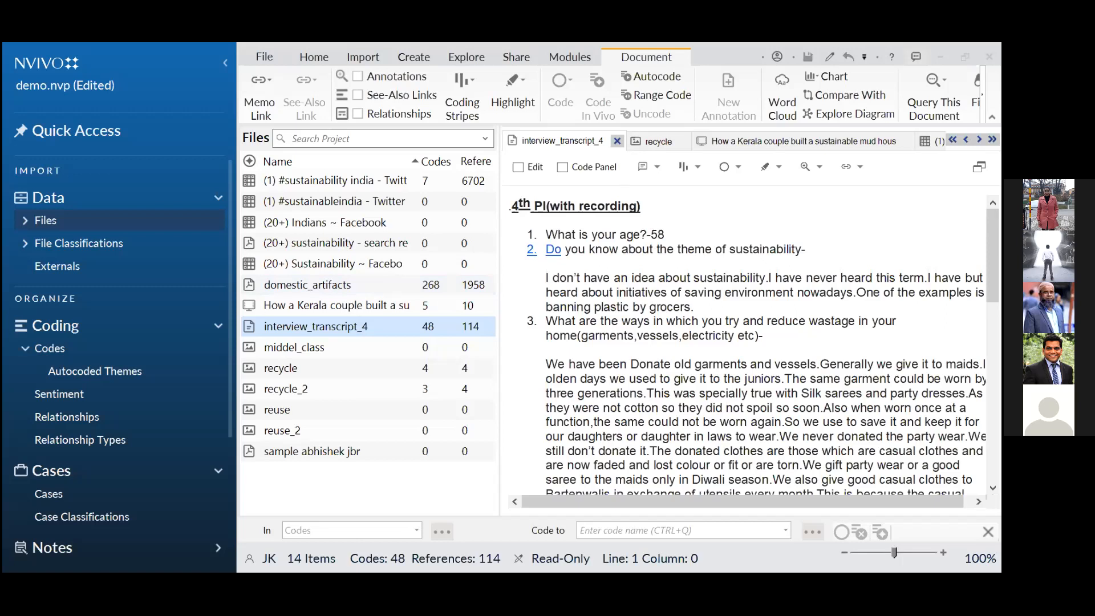
pyautogui.scroll(-2, 747, 342)
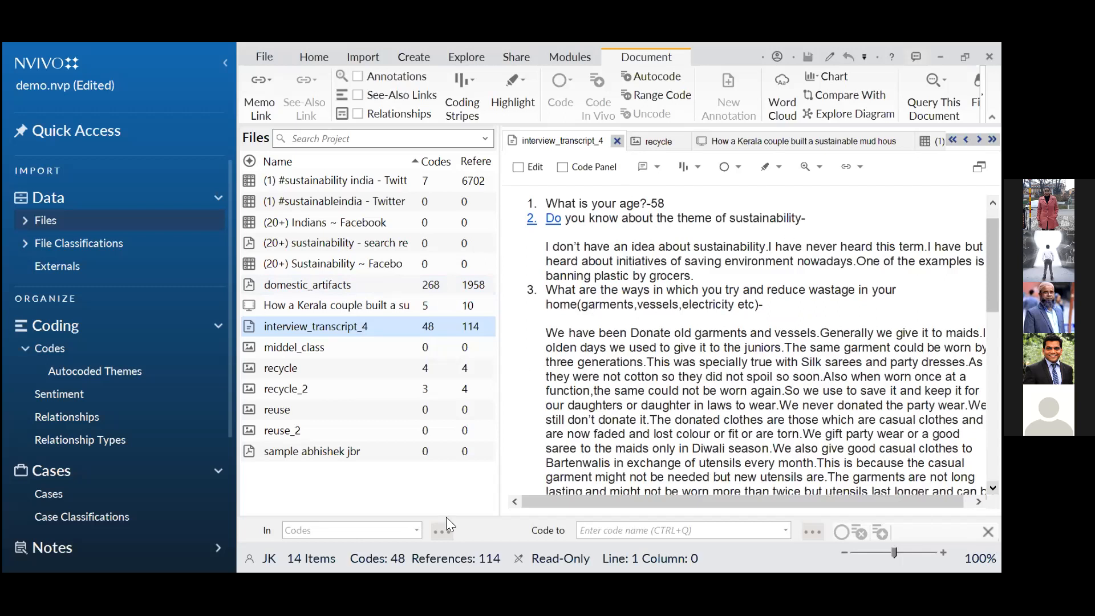
pyautogui.scroll(-2, 446, 517)
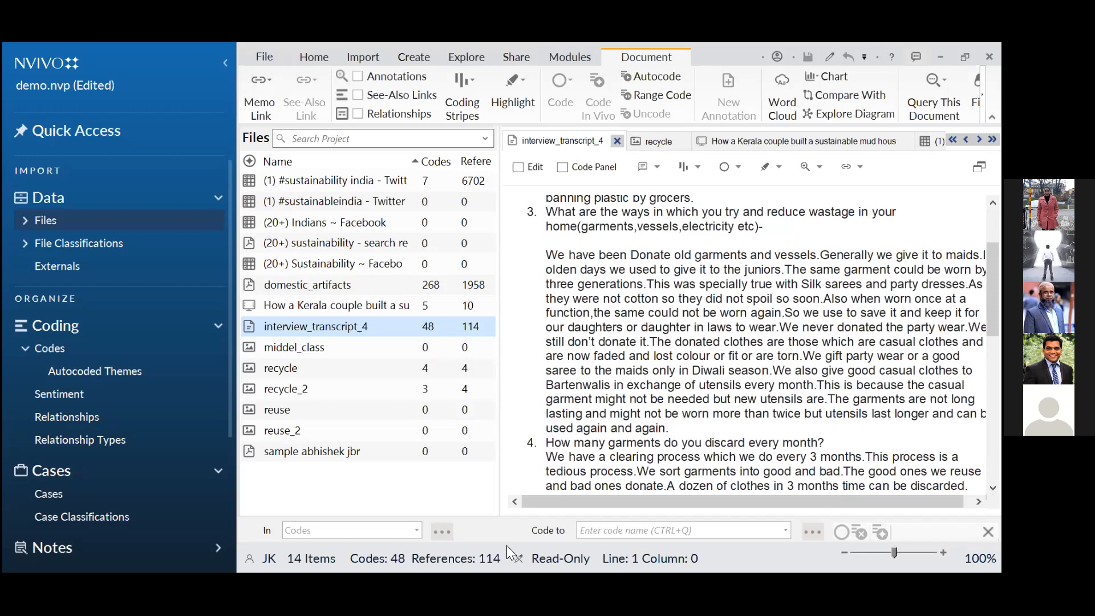
pyautogui.moveTo(548, 253); pyautogui.dragTo(818, 253)
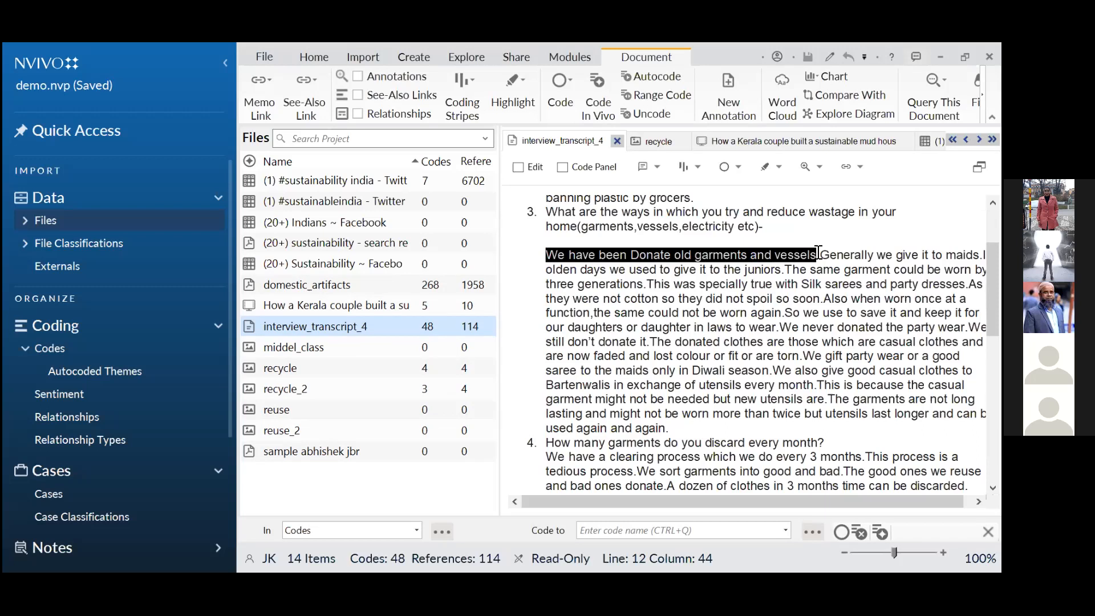
pyautogui.rightClick(711, 258)
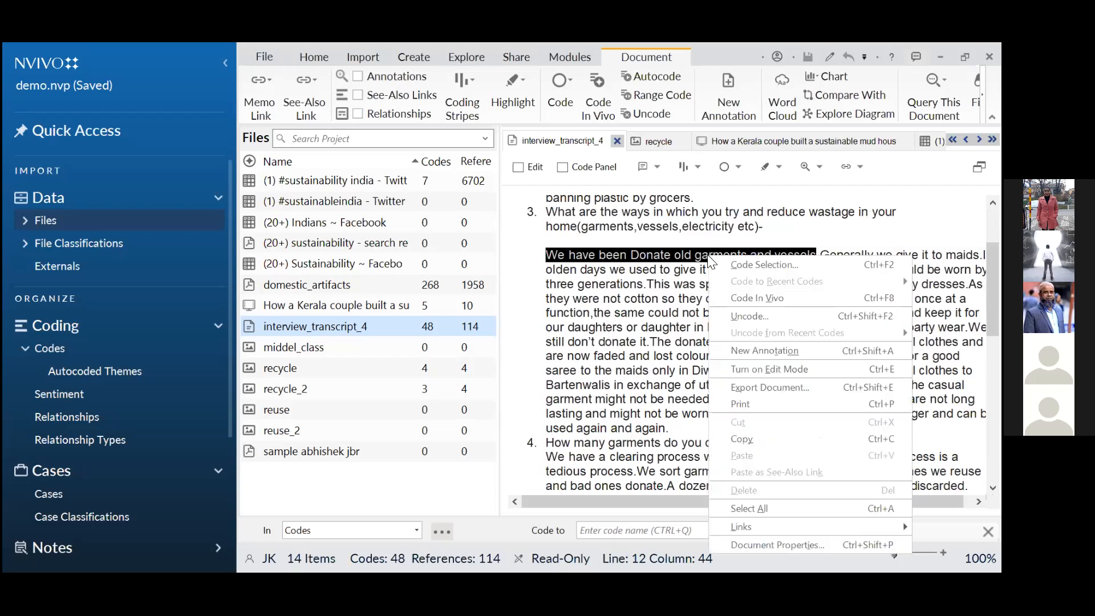
pyautogui.click(743, 263)
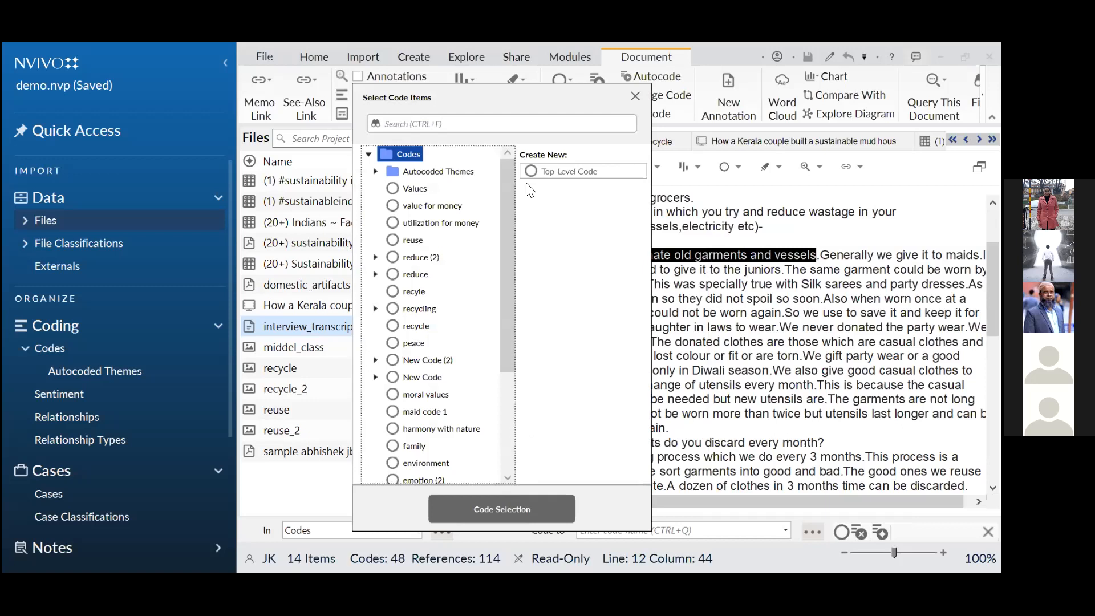
pyautogui.click(564, 170)
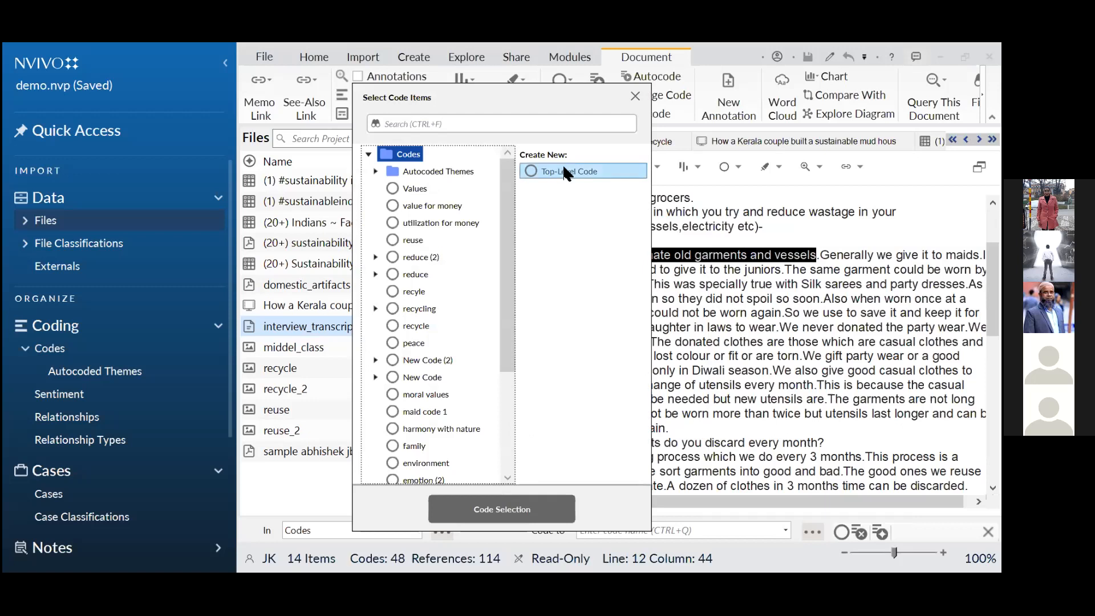
pyautogui.click(564, 170)
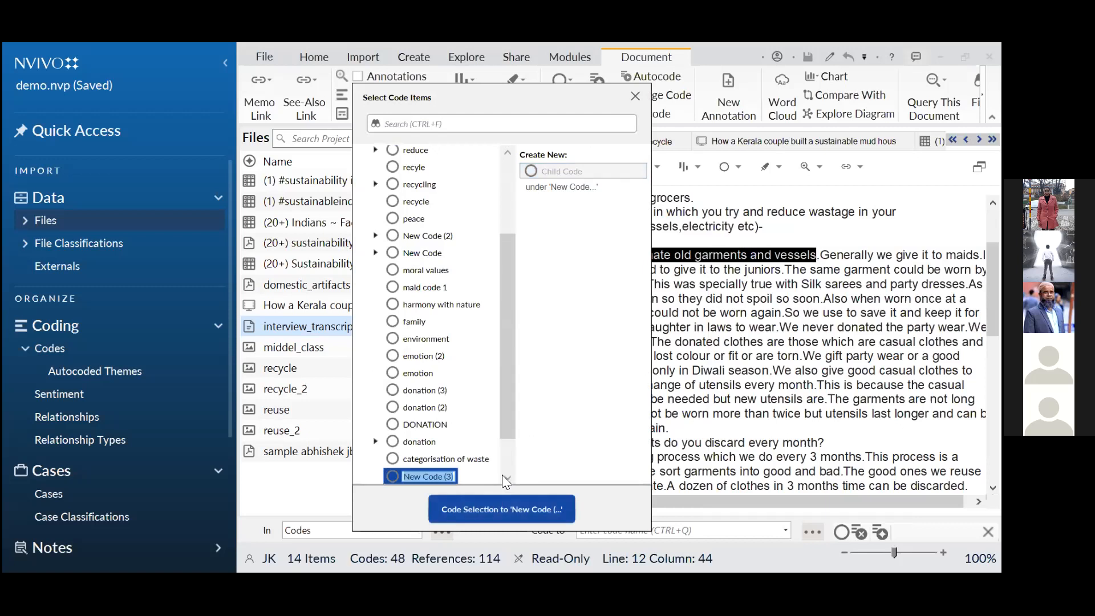
pyautogui.scroll(-1, 502, 474)
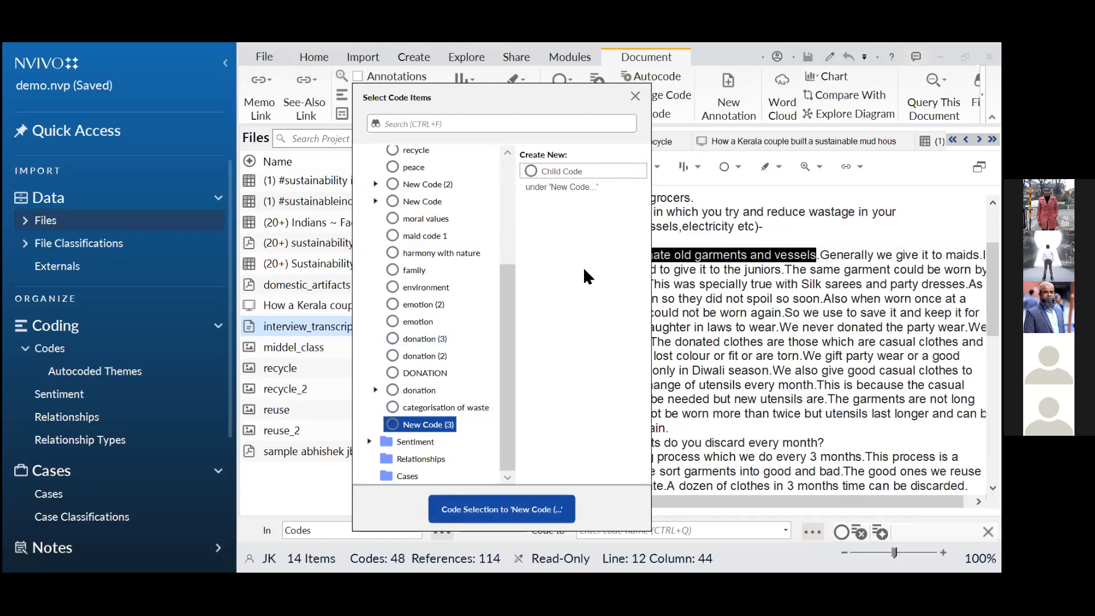
pyautogui.click(563, 167)
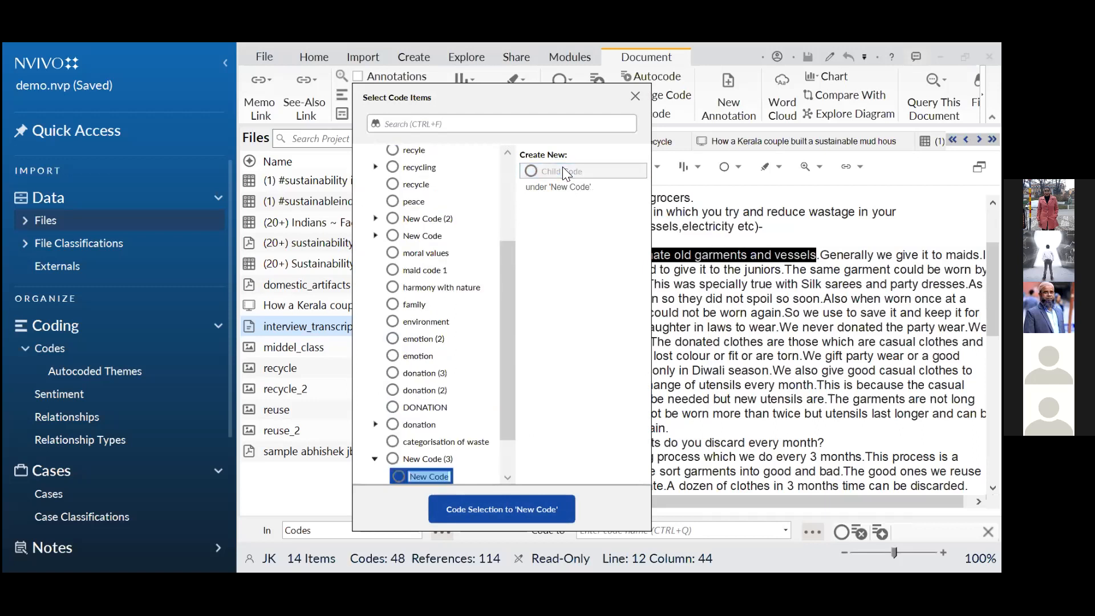
pyautogui.press('Return')
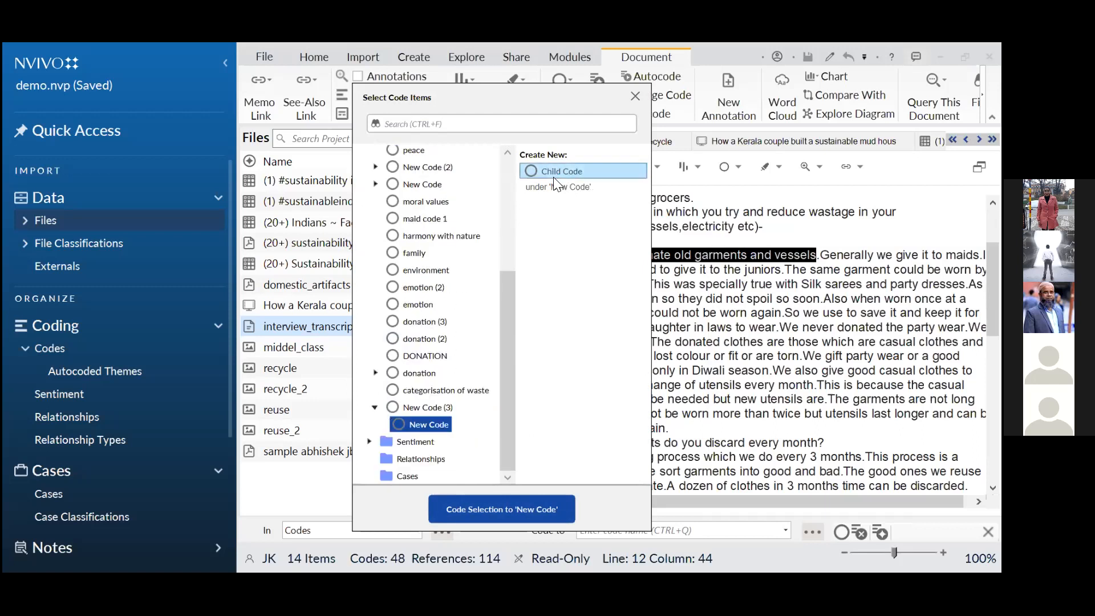
pyautogui.click(635, 96)
# - Code the selected sentence about donating old garments and vessels to a new top-level code named reuse
pyautogui.rightClick(683, 270)
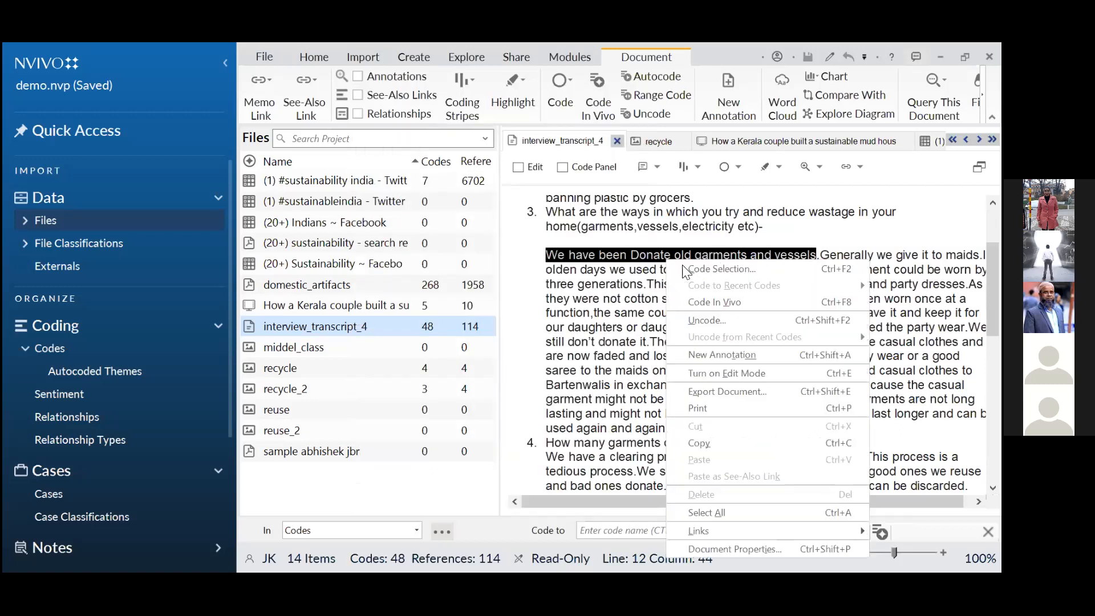
pyautogui.click(689, 268)
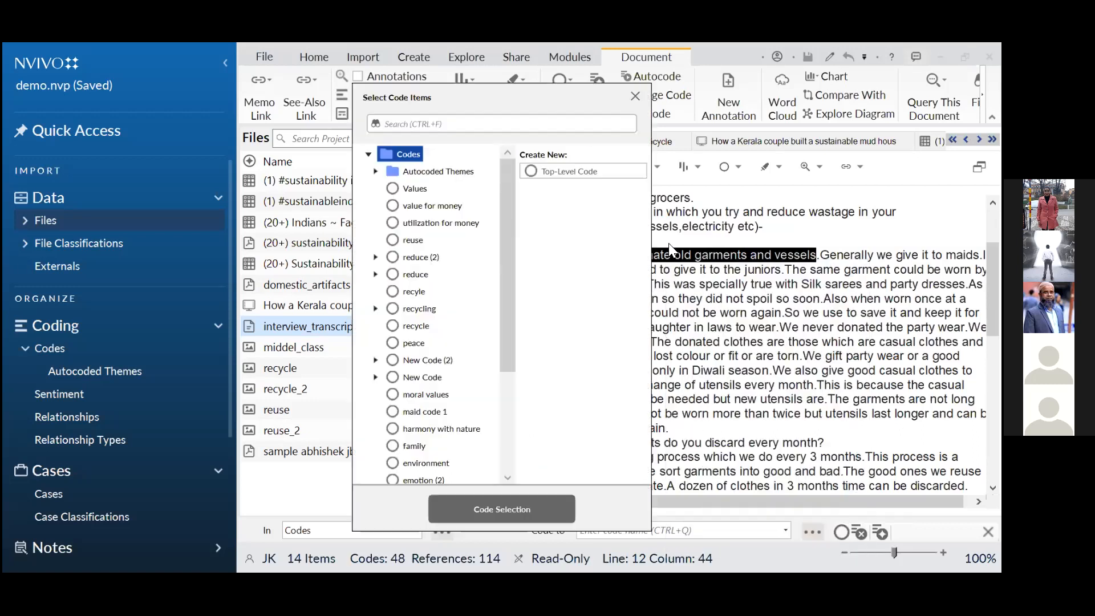
pyautogui.click(563, 169)
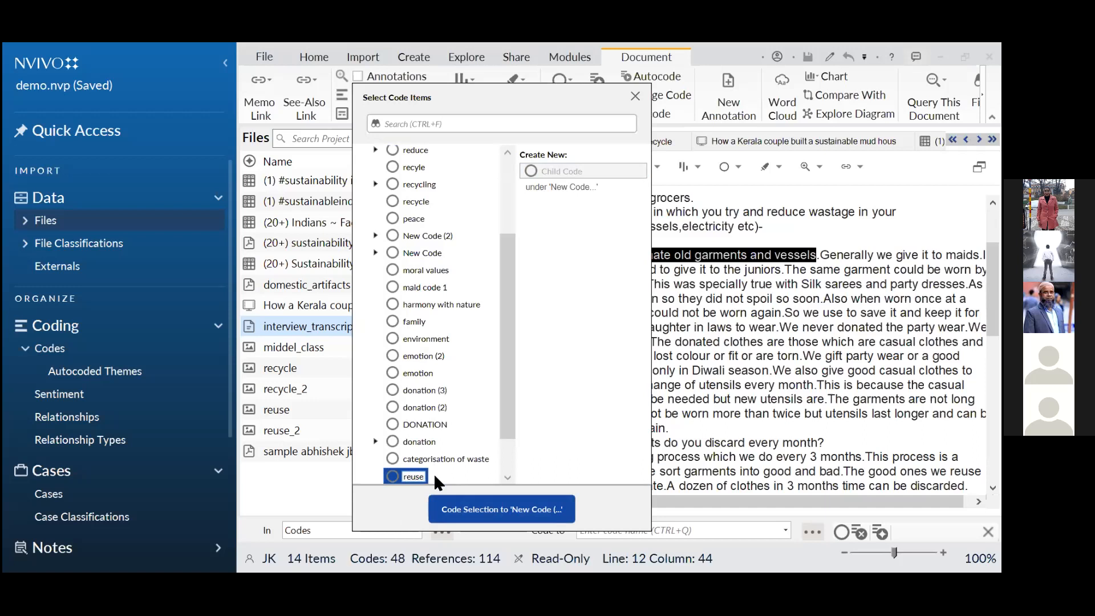
pyautogui.click(501, 511)
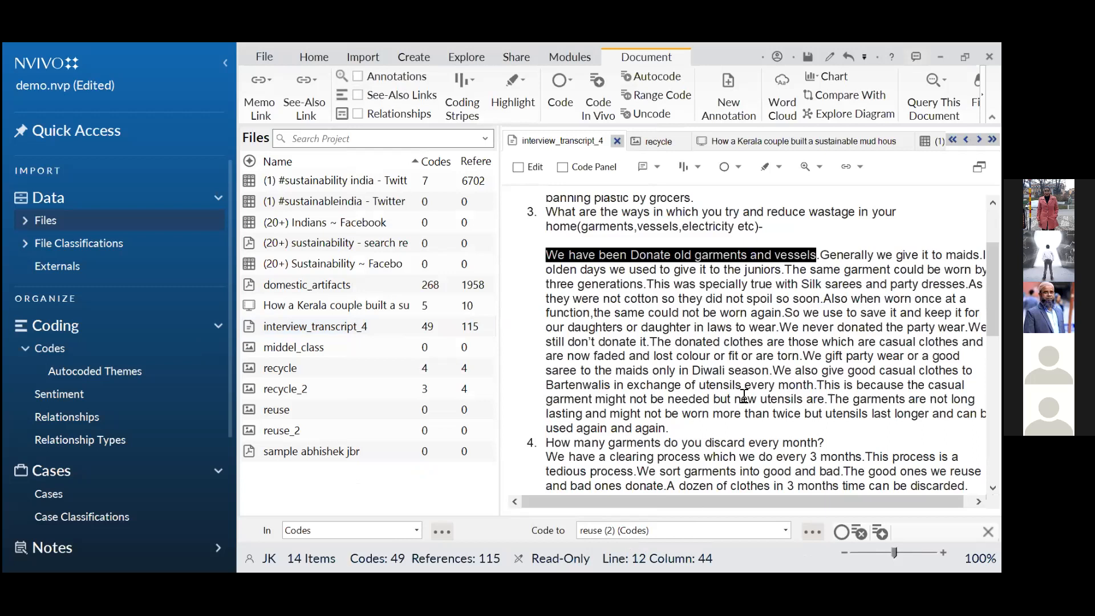
# - Code the same selected sentence to a second new top-level code, also named reuse
pyautogui.rightClick(621, 258)
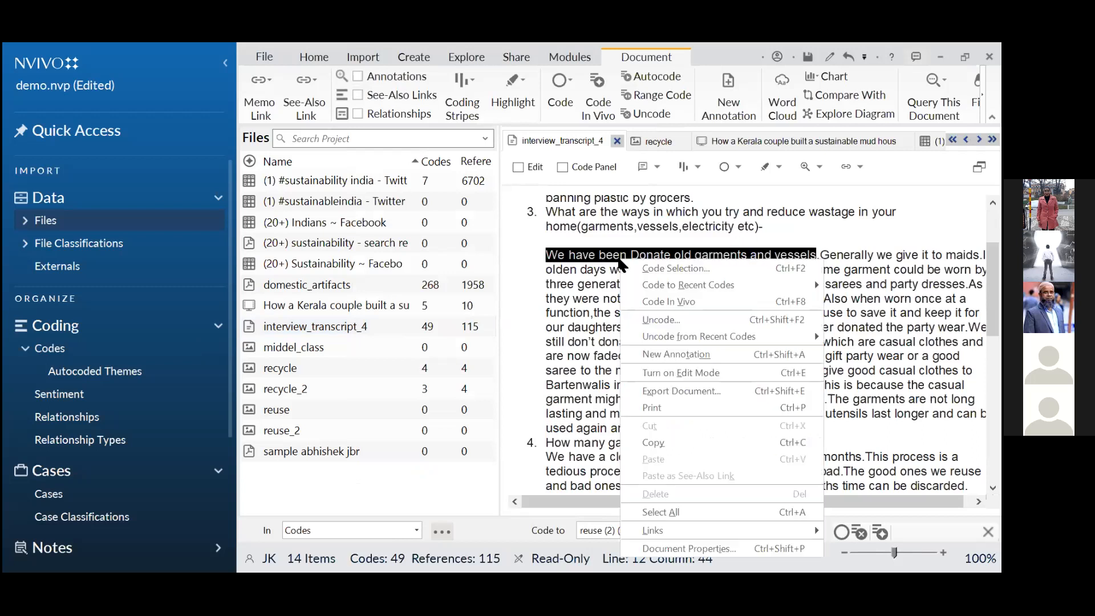
pyautogui.click(648, 269)
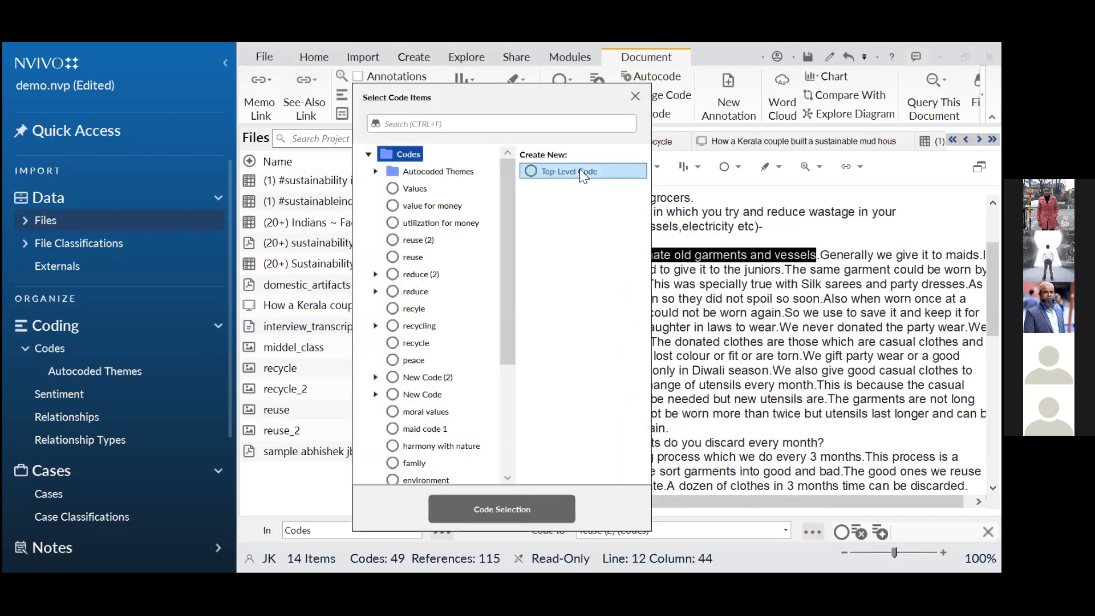
pyautogui.scroll(-3, 482, 439)
pyautogui.click(432, 477)
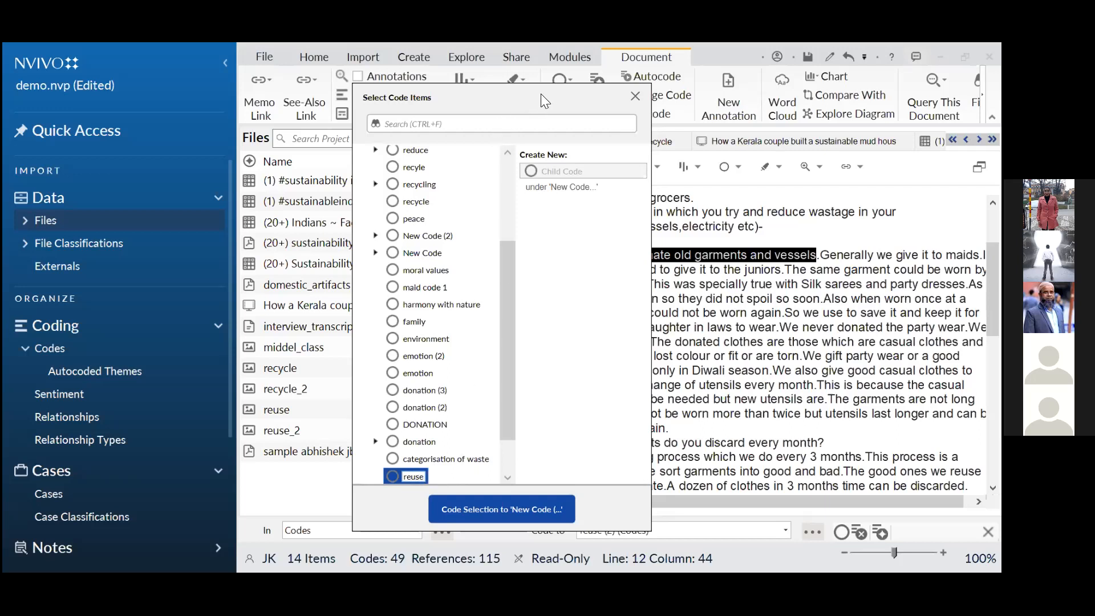
pyautogui.moveTo(448, 84); pyautogui.dragTo(355, 71)
pyautogui.click(398, 499)
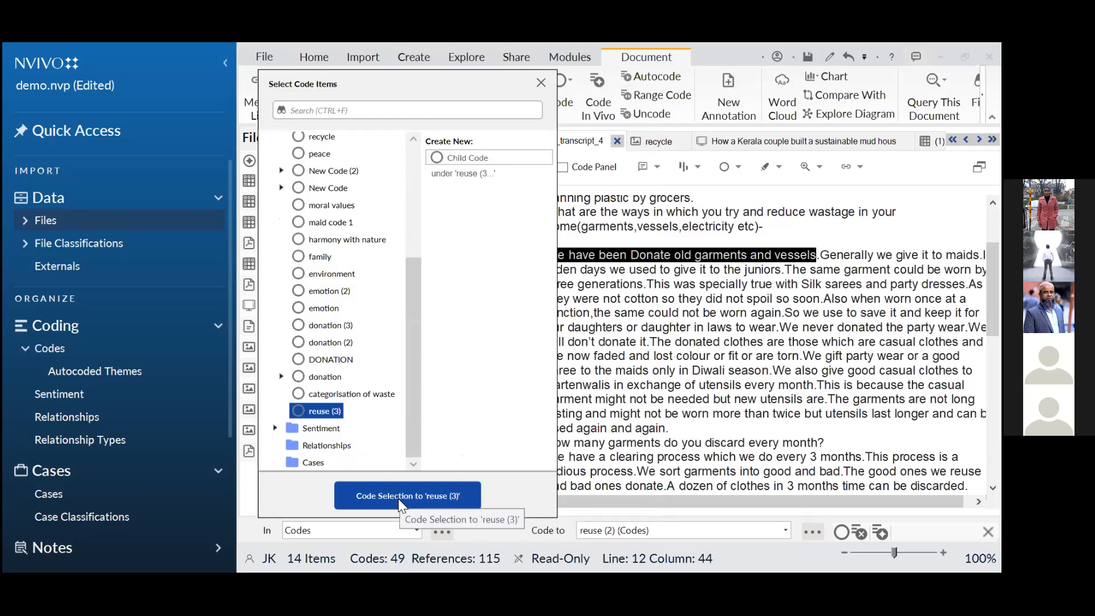
pyautogui.click(398, 499)
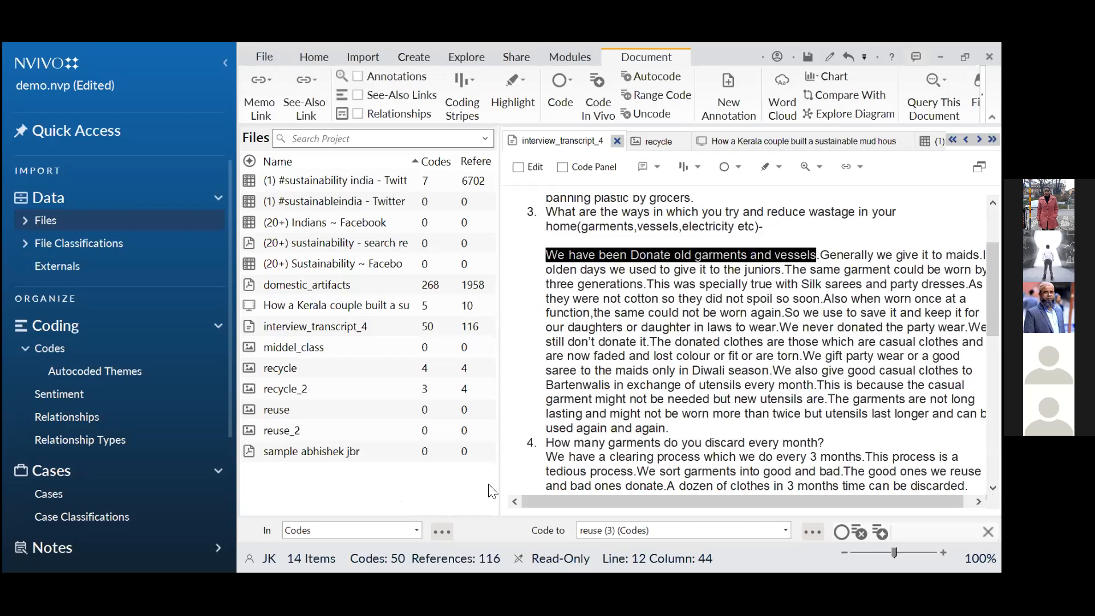
# - Code the same selected sentence to a new top-level code named donation
pyautogui.rightClick(651, 253)
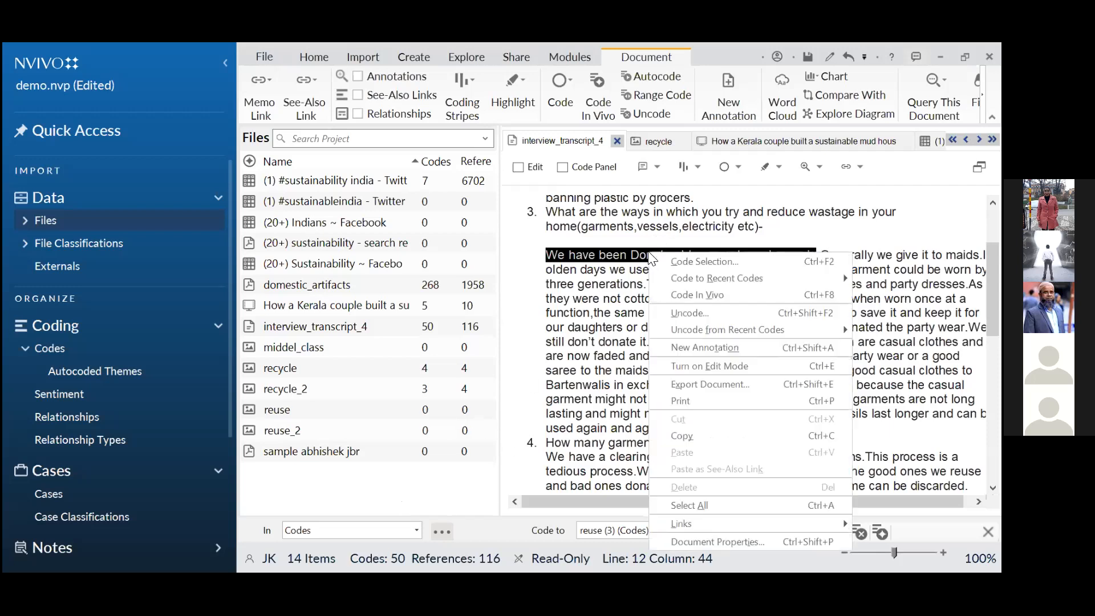
pyautogui.click(680, 261)
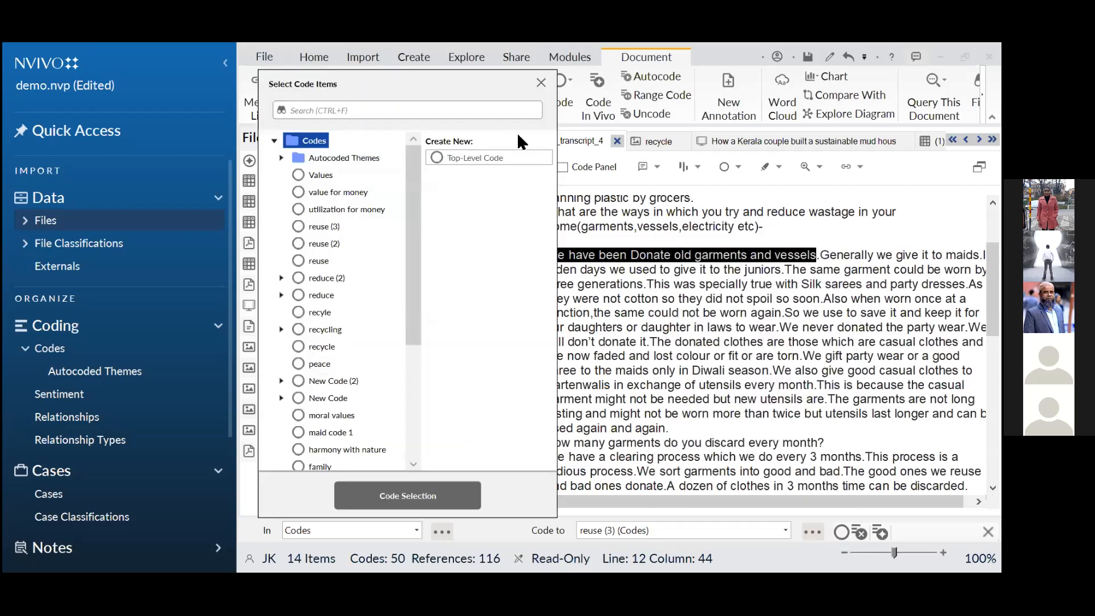
pyautogui.click(489, 153)
pyautogui.write('d')
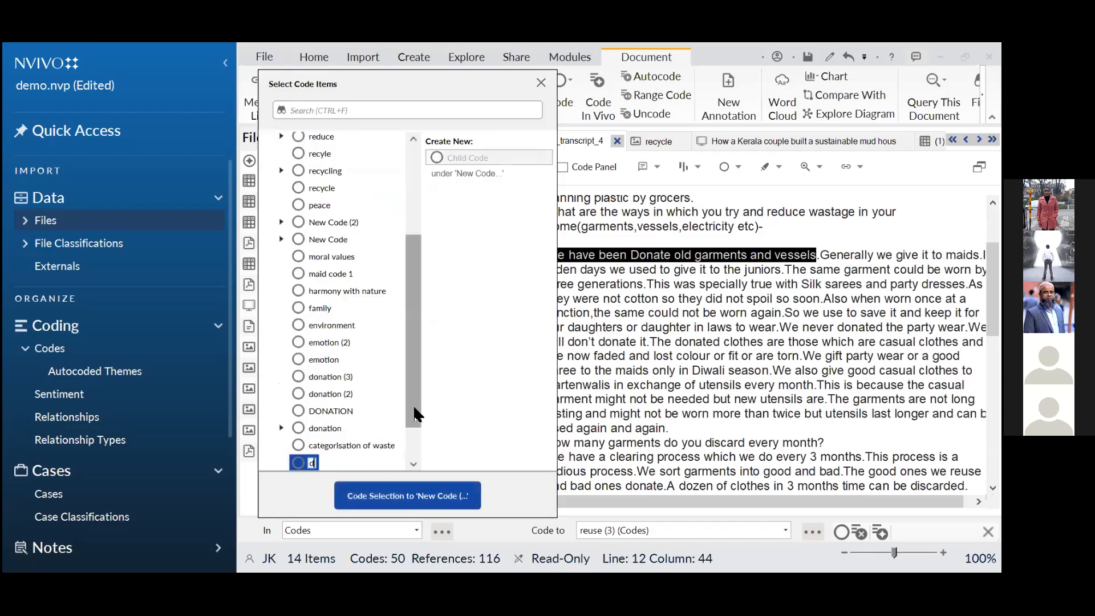
pyautogui.write('onation')
pyautogui.click(442, 484)
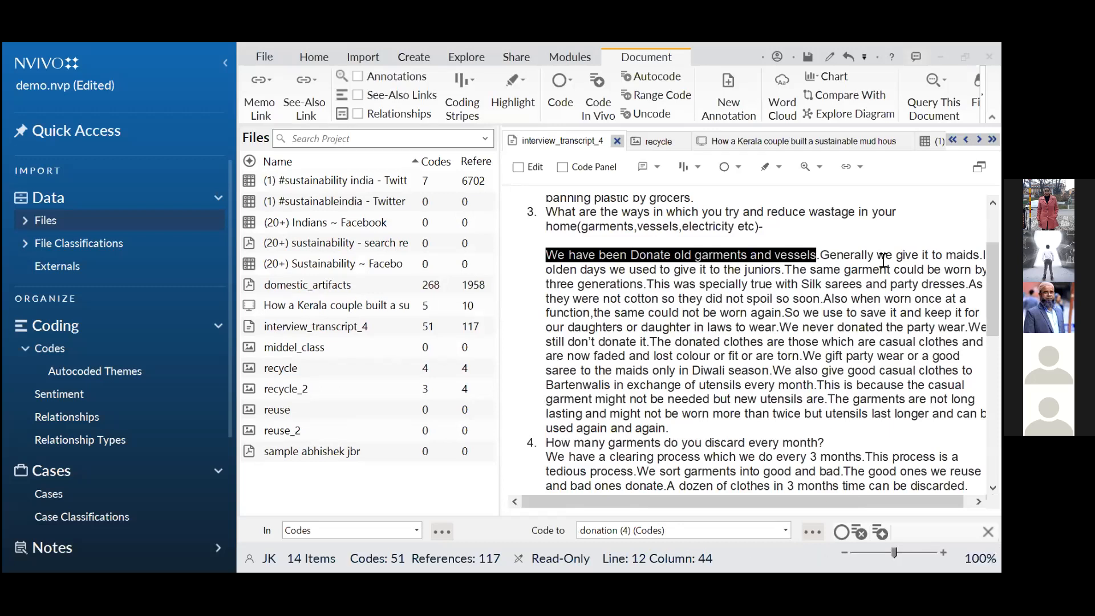
pyautogui.click(978, 502)
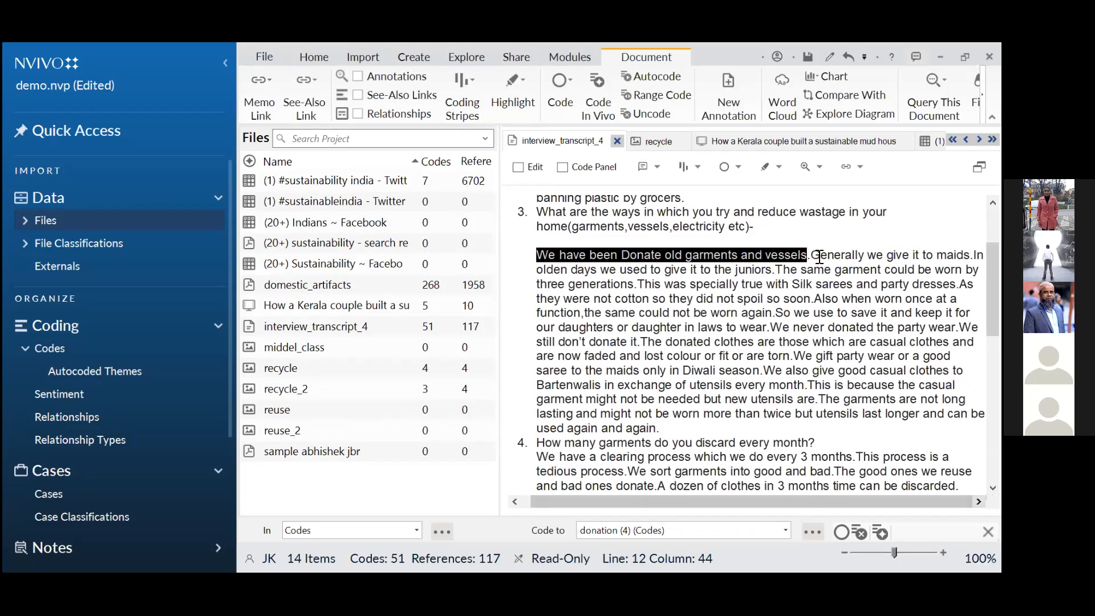
# - Code the sentence "Generally we give it to maids" under question 3 to the existing code DONATION
pyautogui.moveTo(811, 255); pyautogui.dragTo(970, 255)
pyautogui.rightClick(855, 252)
pyautogui.click(851, 261)
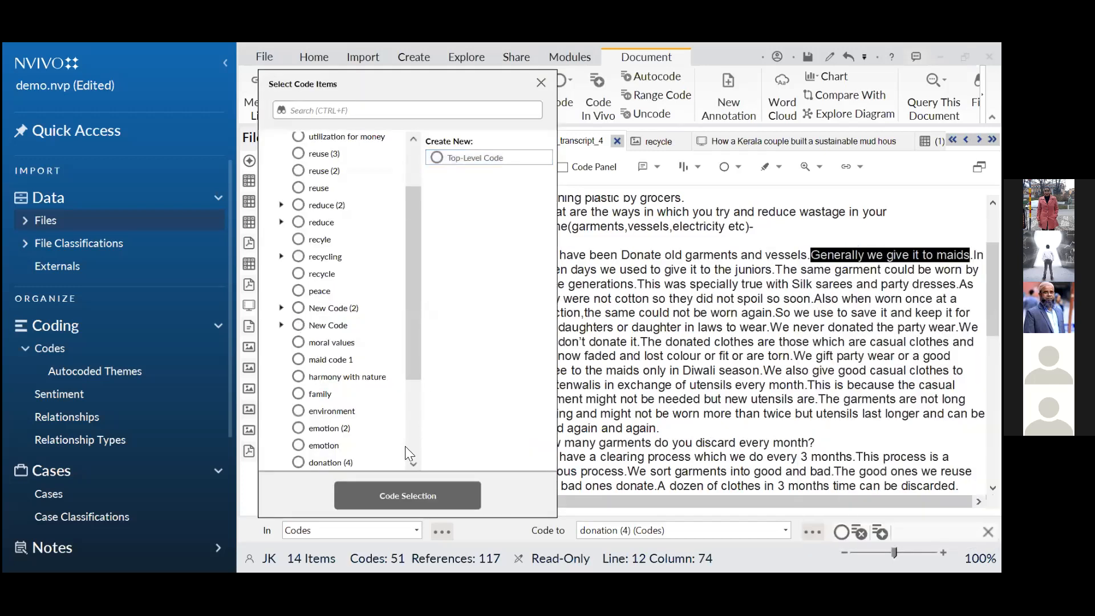
pyautogui.scroll(2, 409, 451)
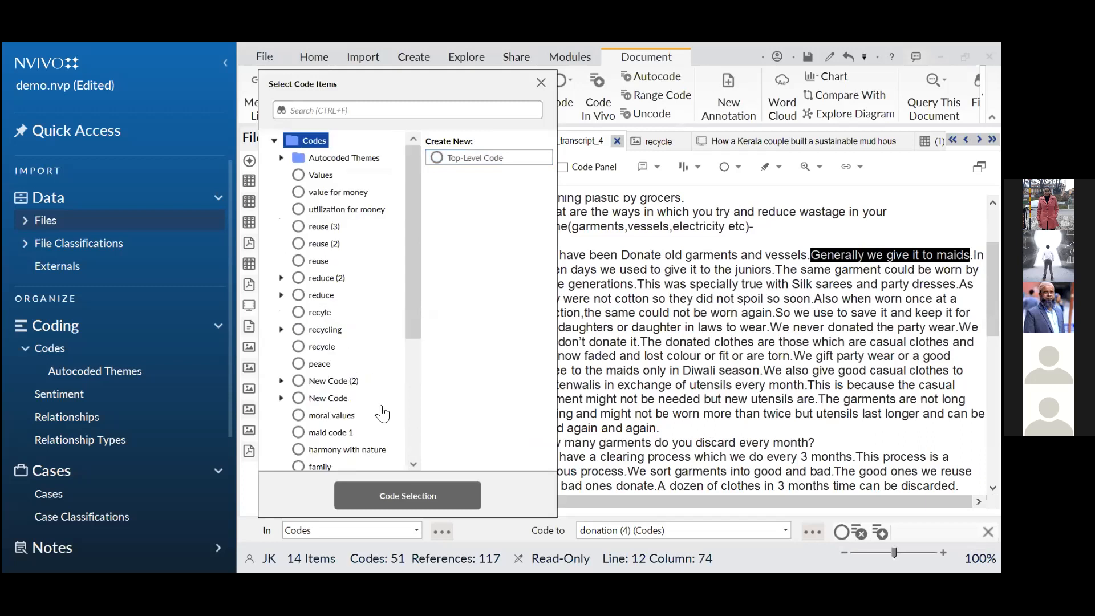
pyautogui.scroll(-4, 325, 385)
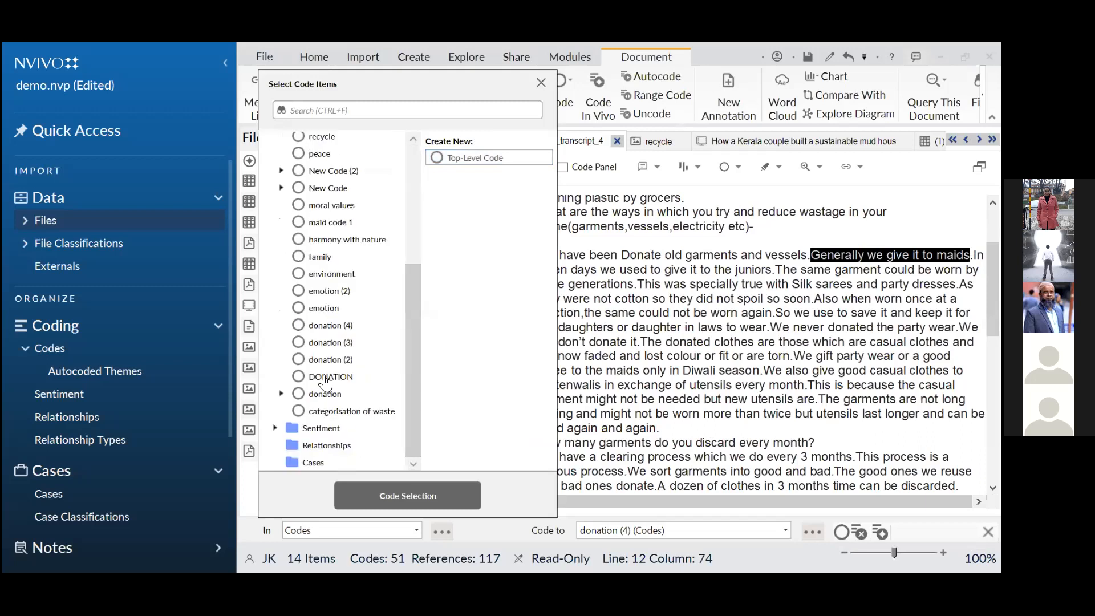
pyautogui.click(325, 377)
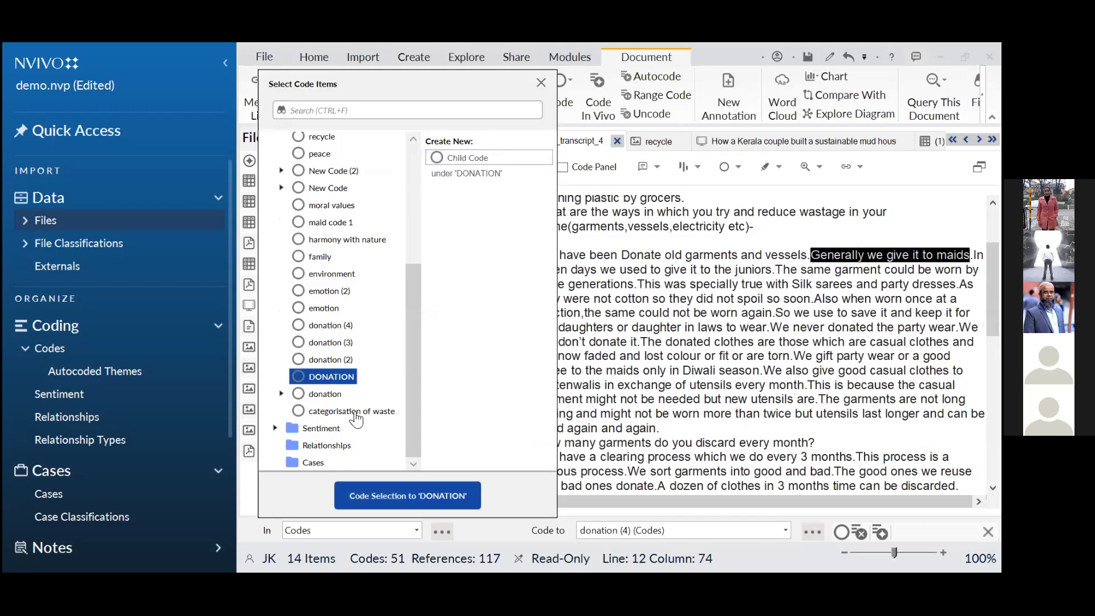
pyautogui.click(409, 502)
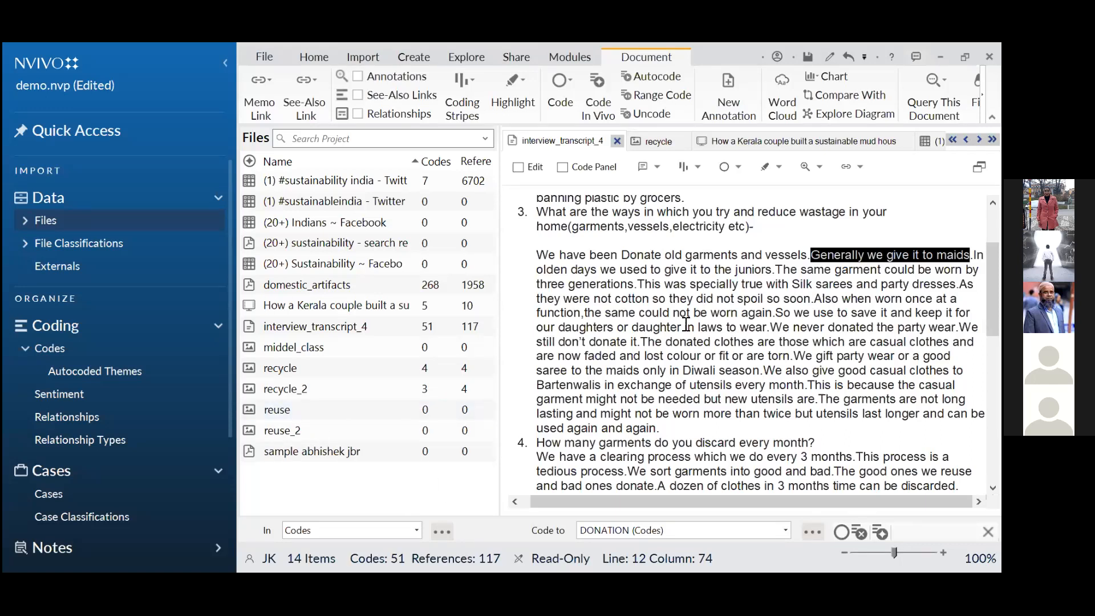
# - Code the passage from "In olden days we used to give it to the juniors" through "three generations" to the existing code reuse
pyautogui.moveTo(973, 255); pyautogui.dragTo(773, 268)
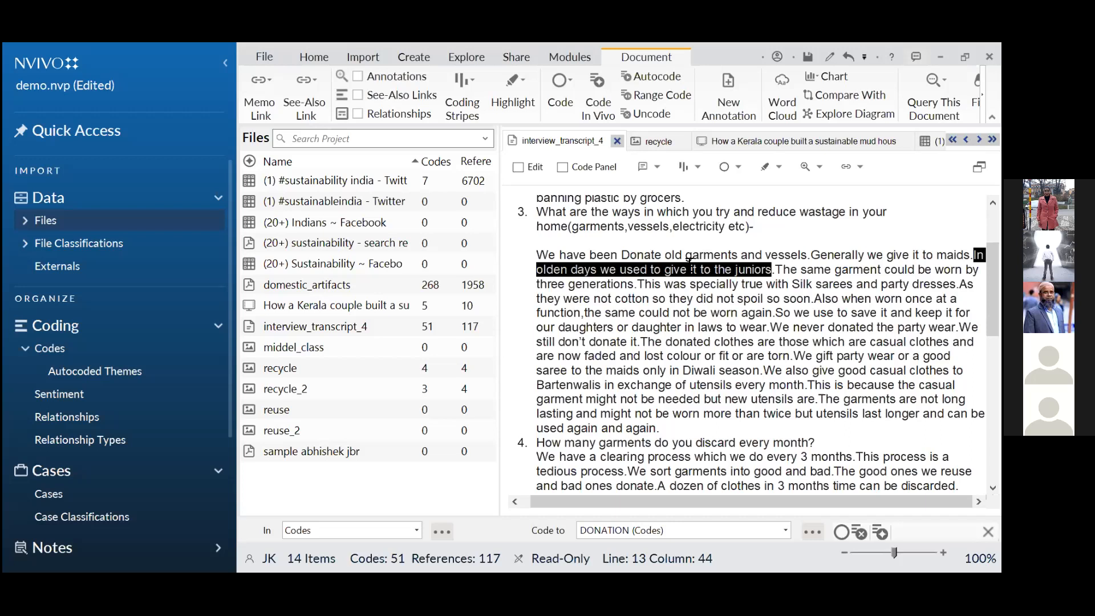
pyautogui.click(977, 256)
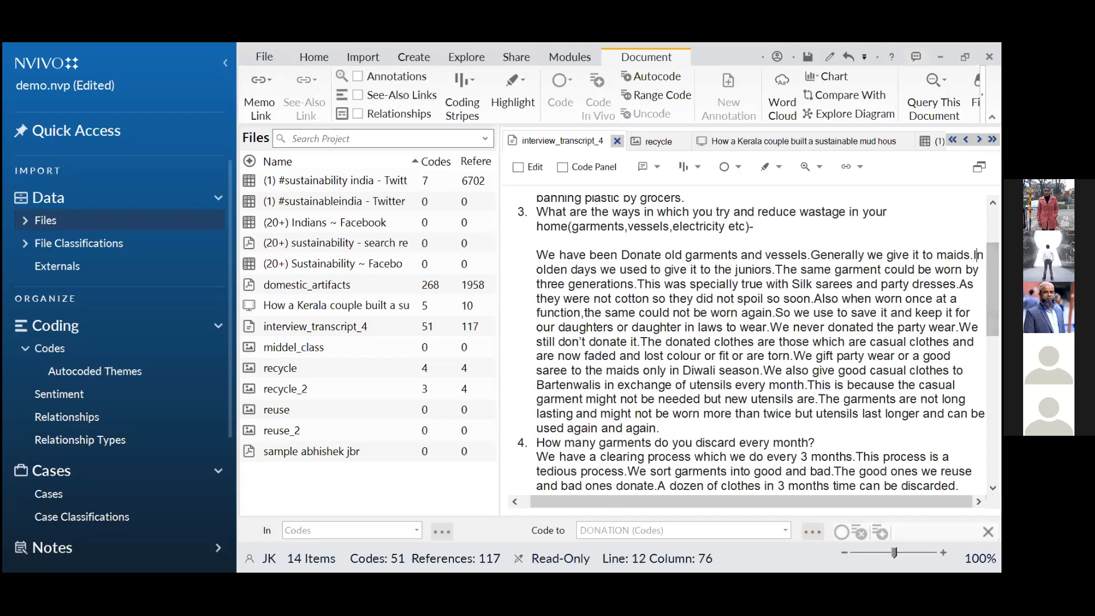
pyautogui.moveTo(977, 256); pyautogui.dragTo(772, 270)
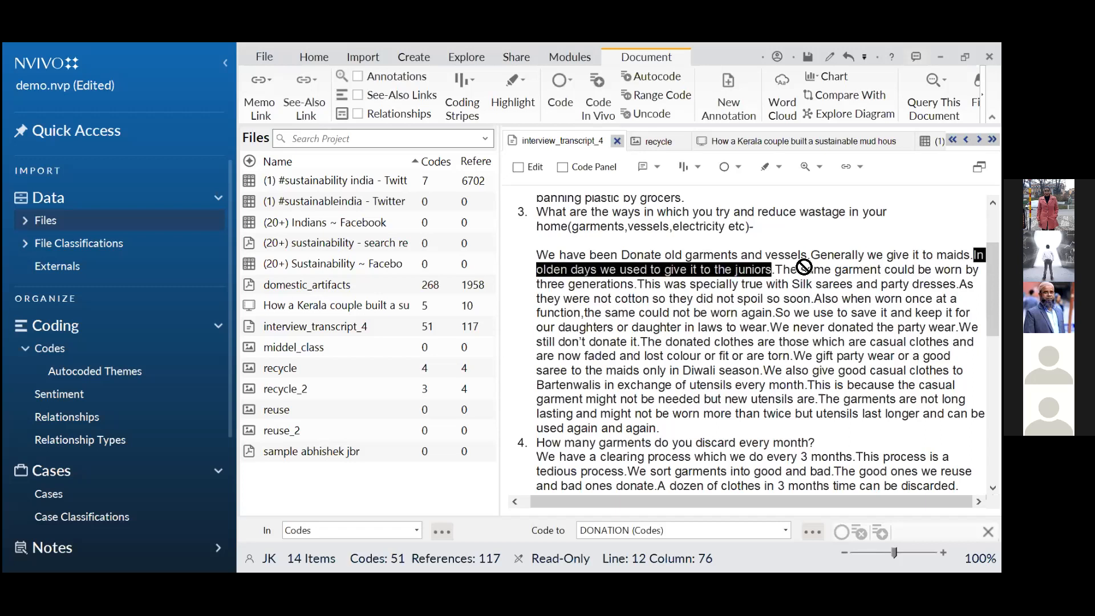
pyautogui.click(977, 256)
pyautogui.moveTo(977, 255); pyautogui.dragTo(638, 285)
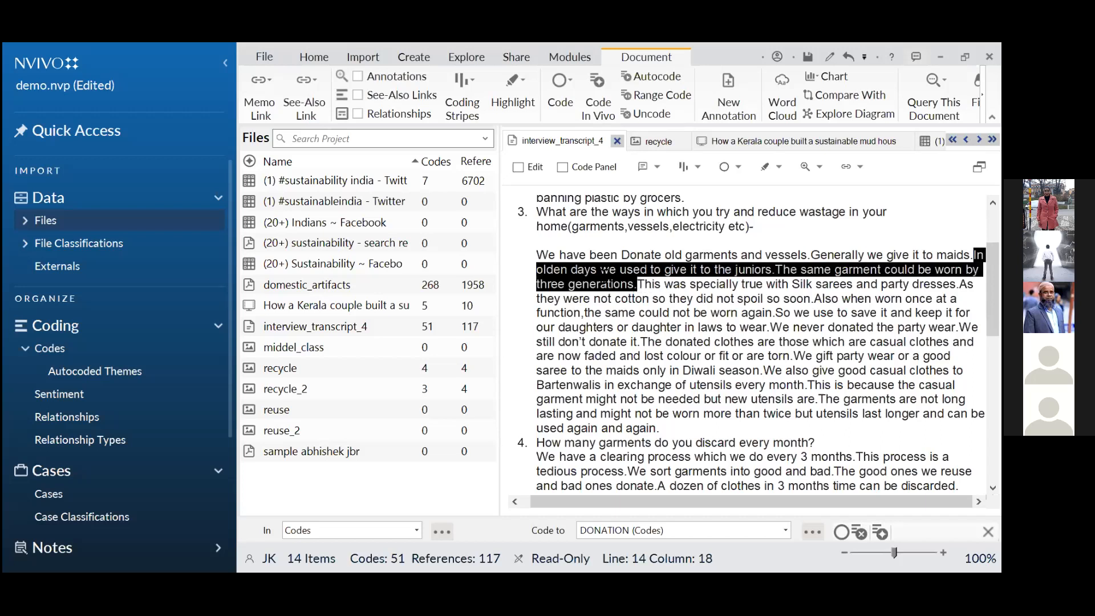
pyautogui.rightClick(632, 291)
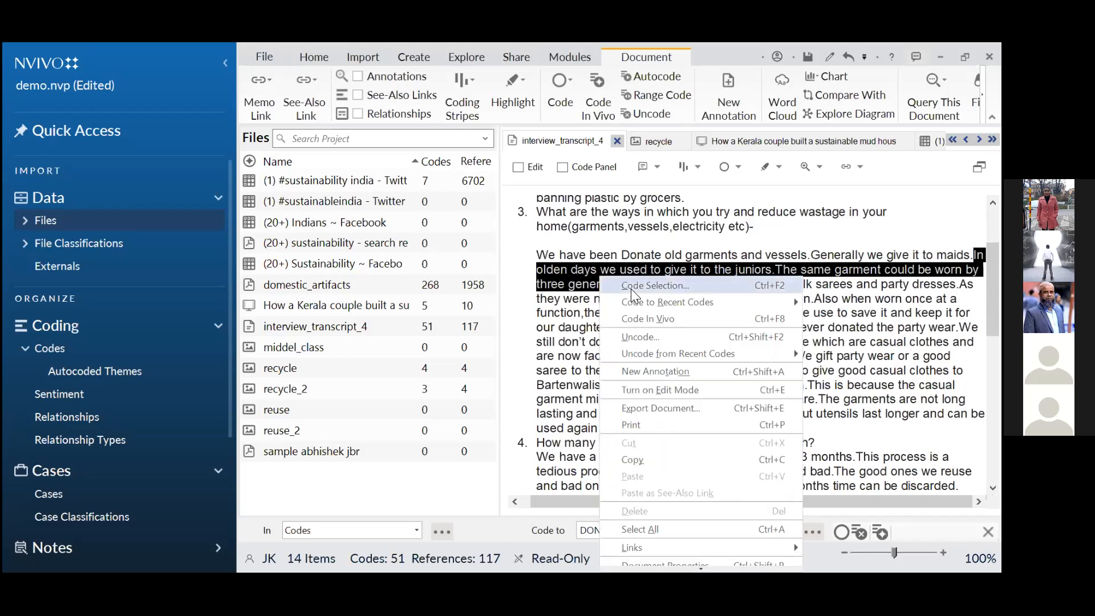
pyautogui.click(631, 286)
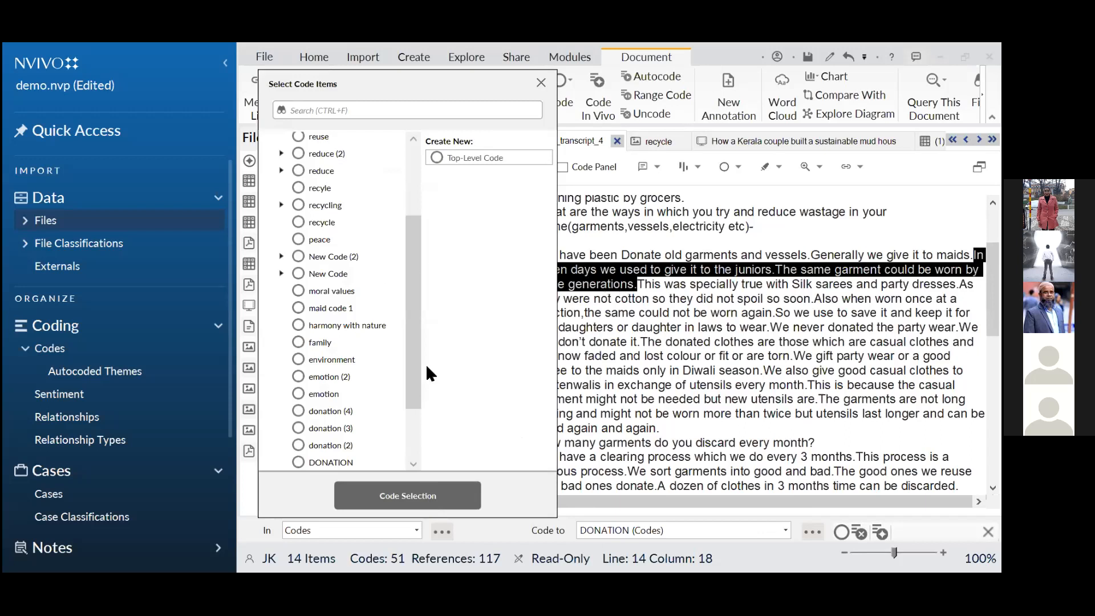
pyautogui.click(498, 160)
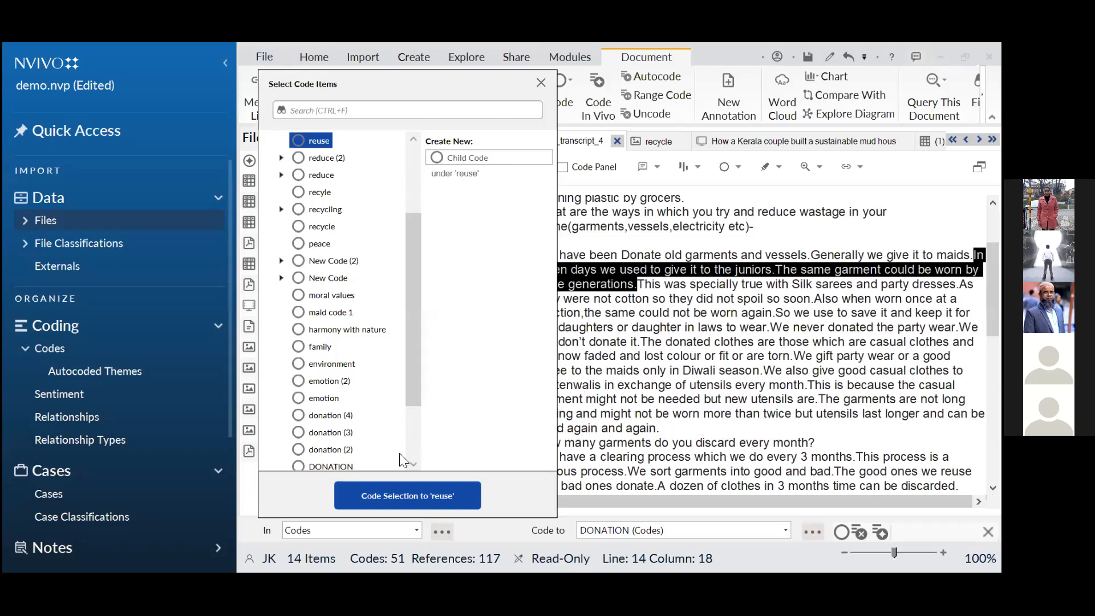
pyautogui.click(418, 496)
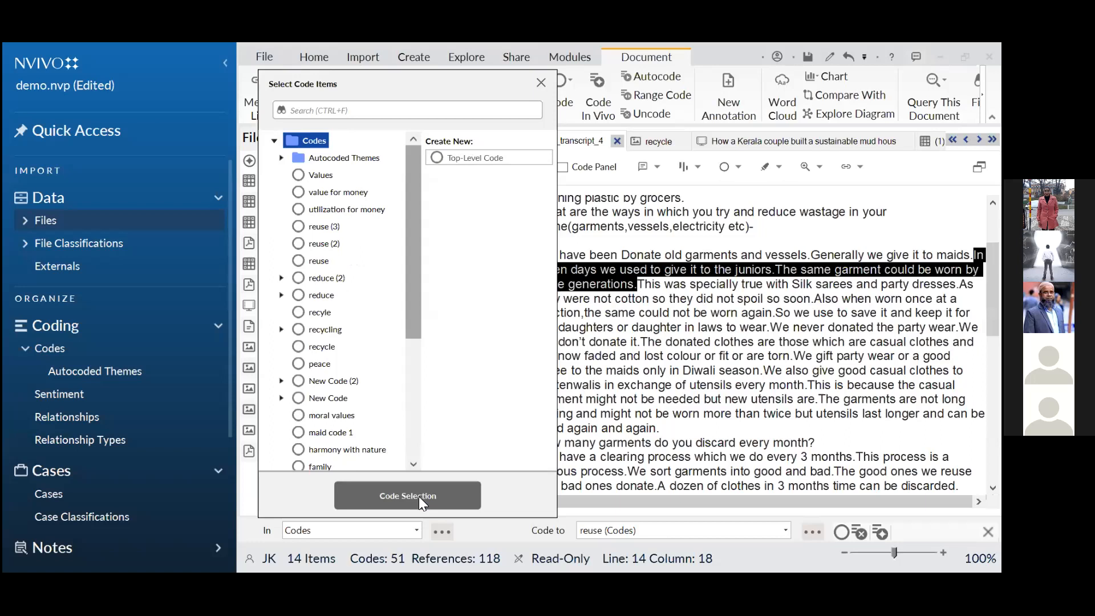
# - Code the same passage about olden days and three generations to a new top-level code named family
pyautogui.hotkey('ctrl', 'shift', 'n')
pyautogui.write('family')
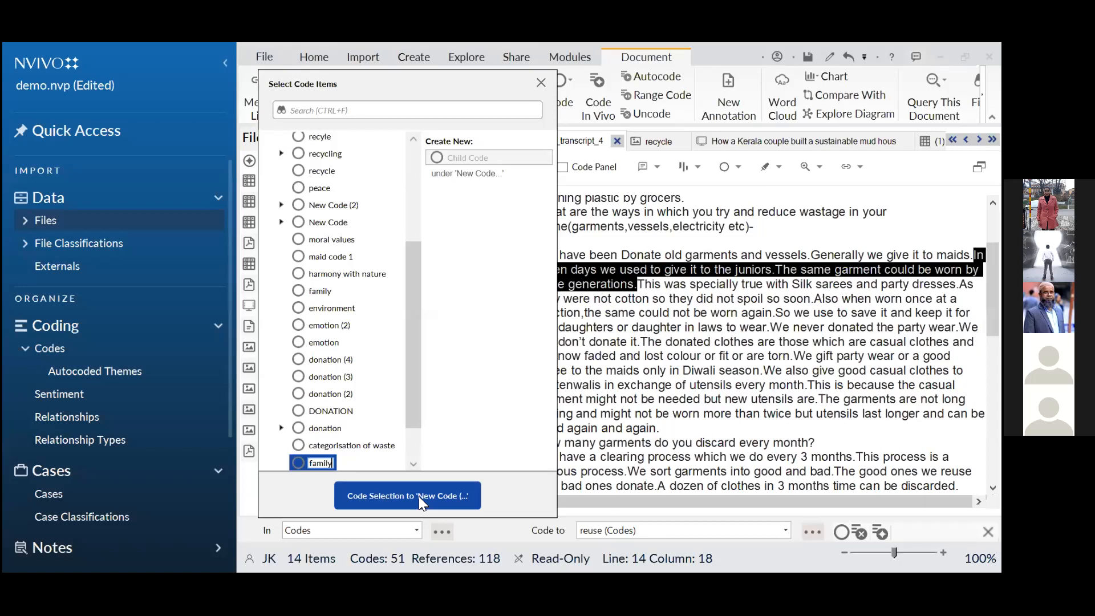
pyautogui.click(419, 497)
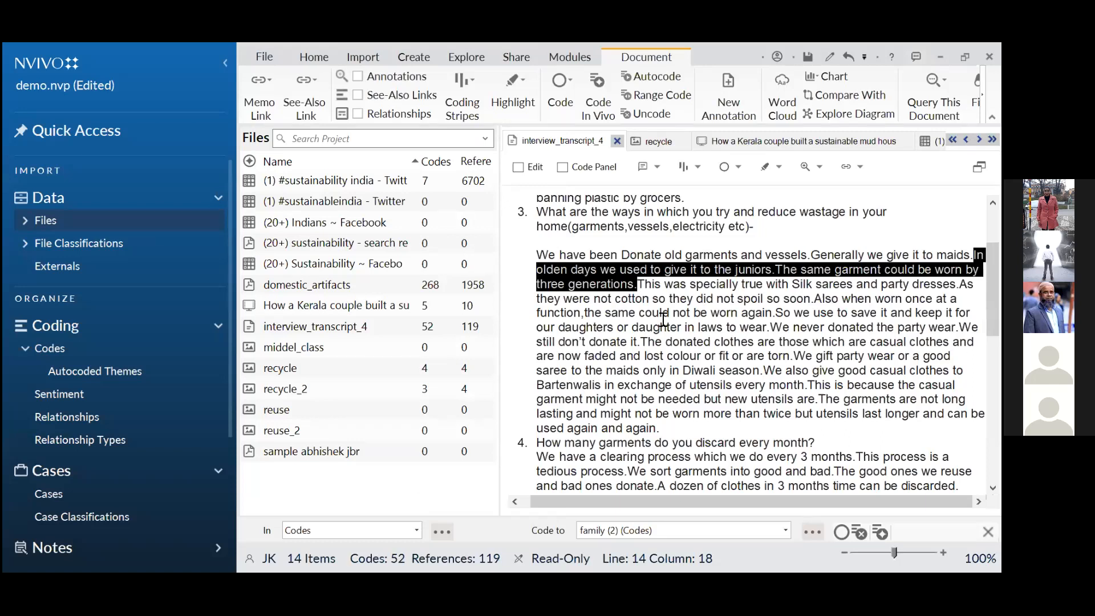
# - Code "This was specially true with Silk sarees and party dresses" to a new top-level code named classification of waste
pyautogui.click(650, 288)
pyautogui.moveTo(637, 284); pyautogui.dragTo(956, 284)
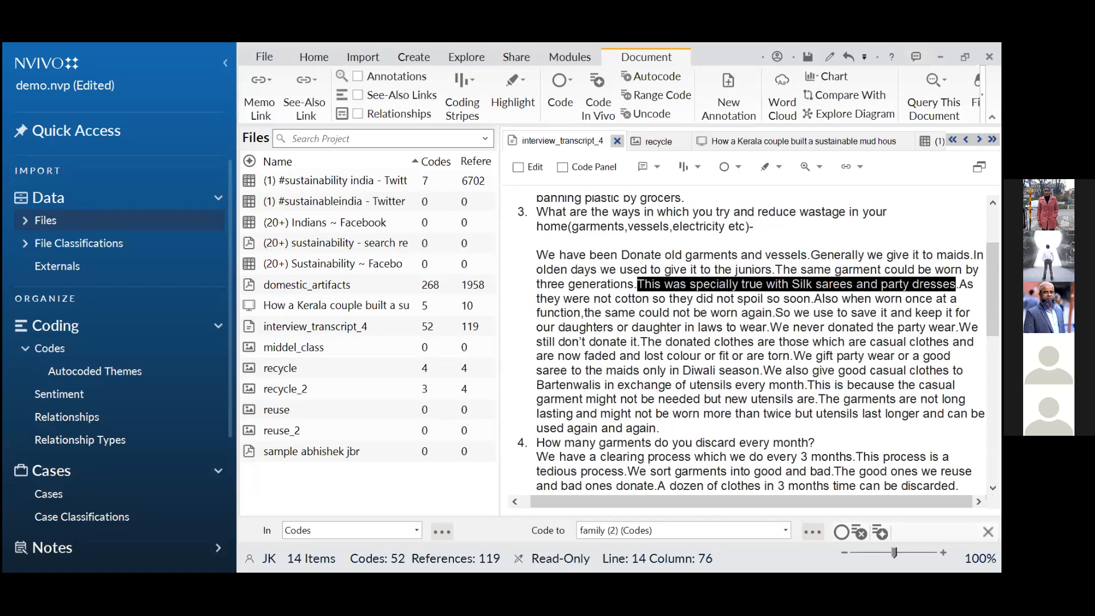
pyautogui.rightClick(731, 283)
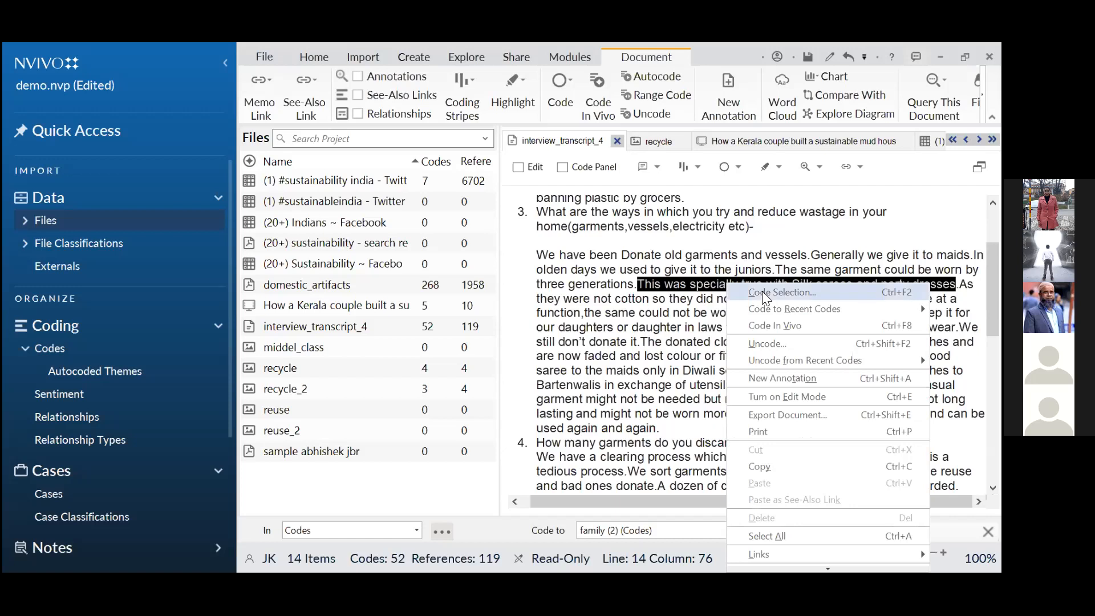
pyautogui.click(762, 291)
pyautogui.click(464, 160)
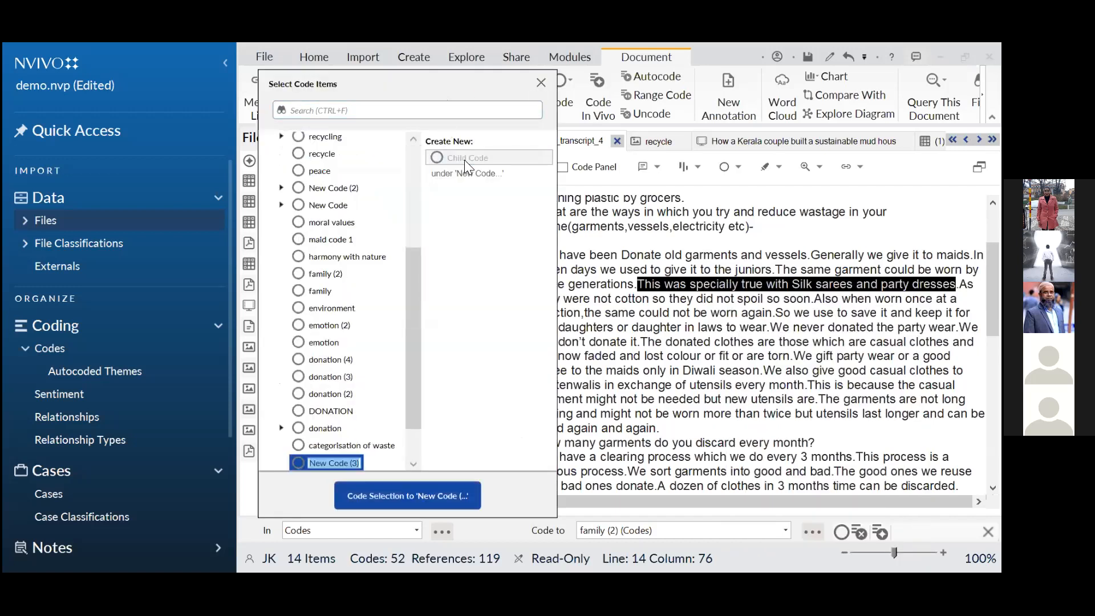
pyautogui.write('class')
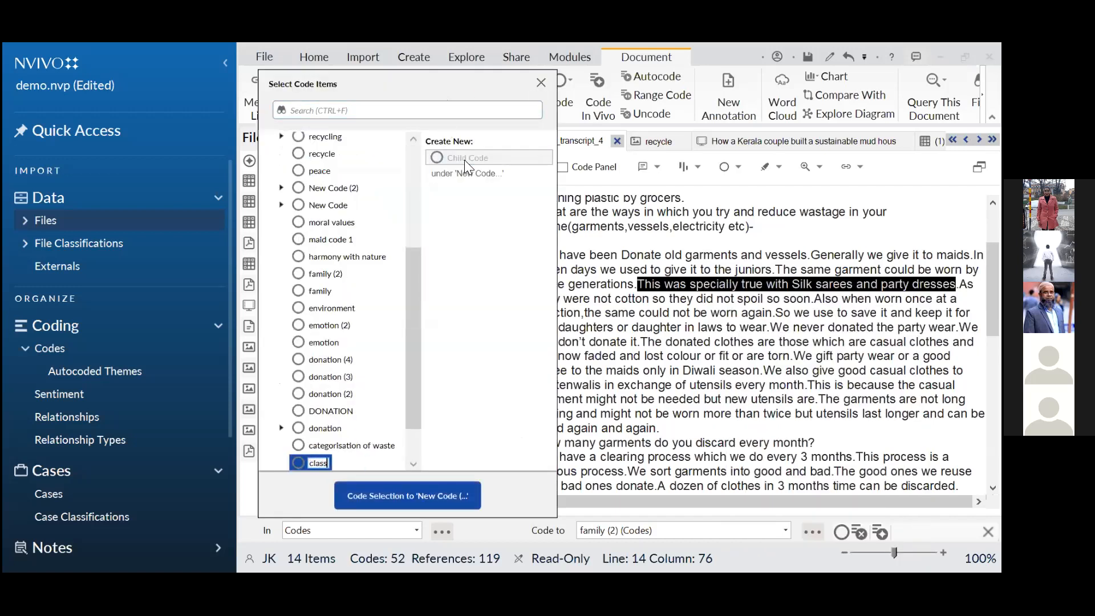
pyautogui.write('ification of waste')
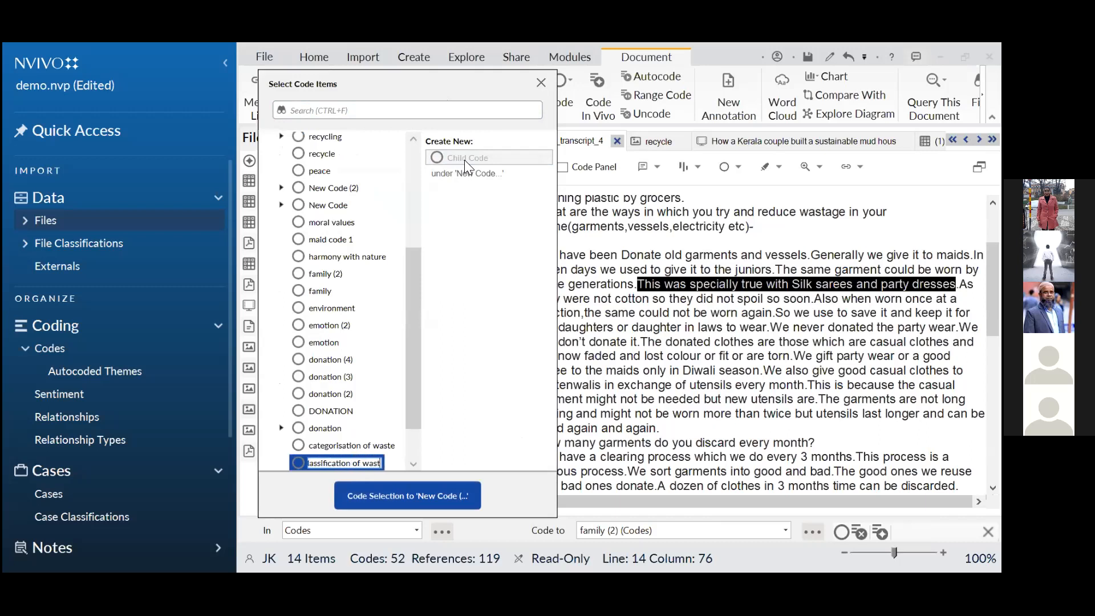
pyautogui.click(396, 491)
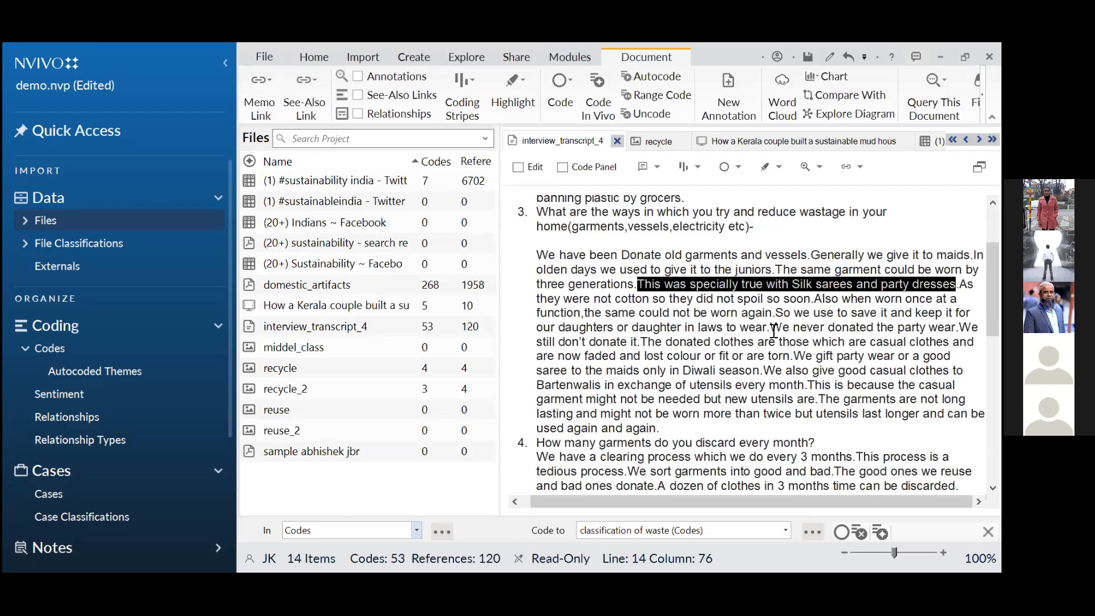
# - Code the sentence "So we use to save it and keep it for our daughters or daughter in laws to wear" to the existing code family
pyautogui.keyDown('ctrl'); pyautogui.click(834, 315); pyautogui.keyUp('ctrl')
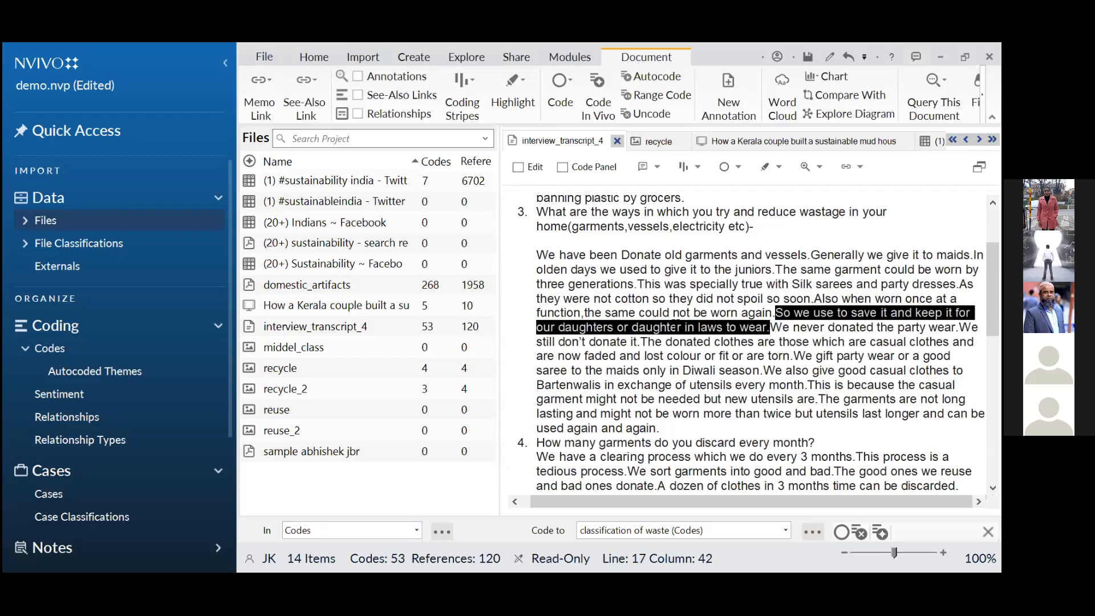
pyautogui.rightClick(676, 326)
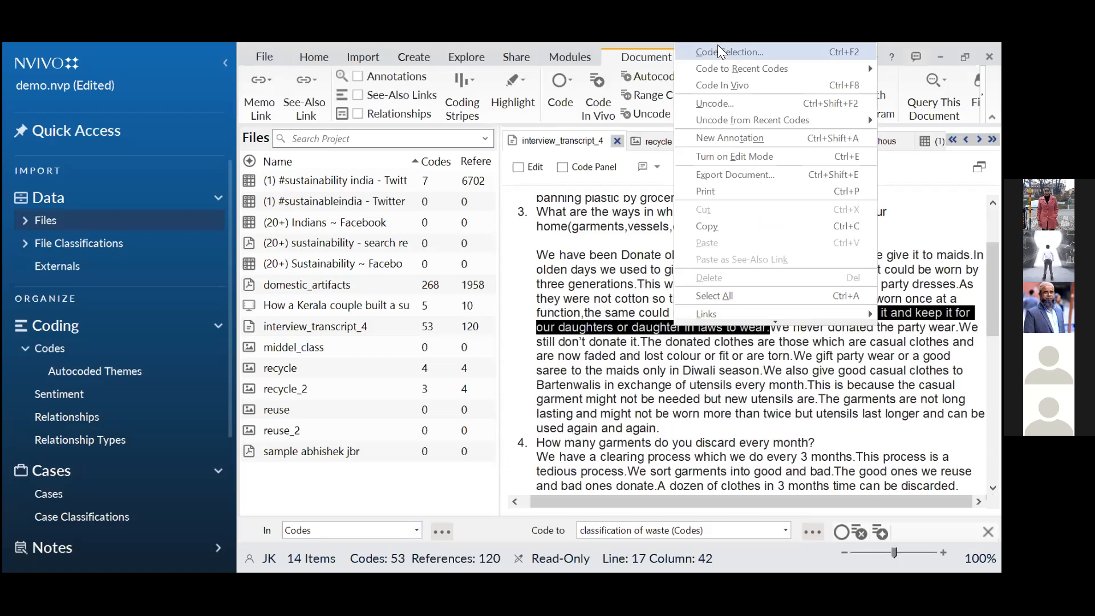
pyautogui.press('Return')
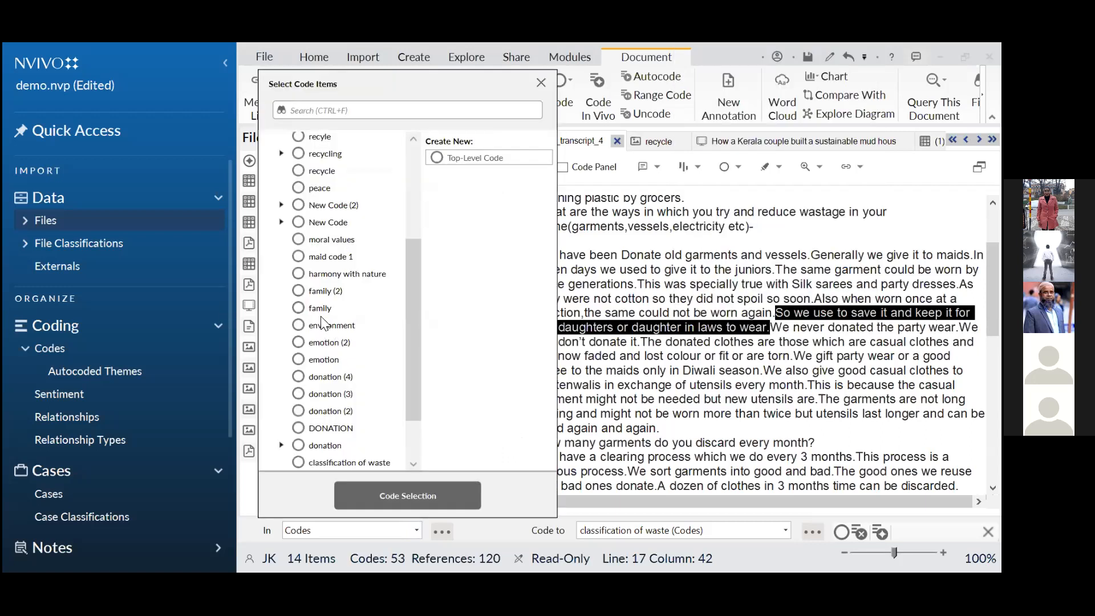
pyautogui.click(319, 311)
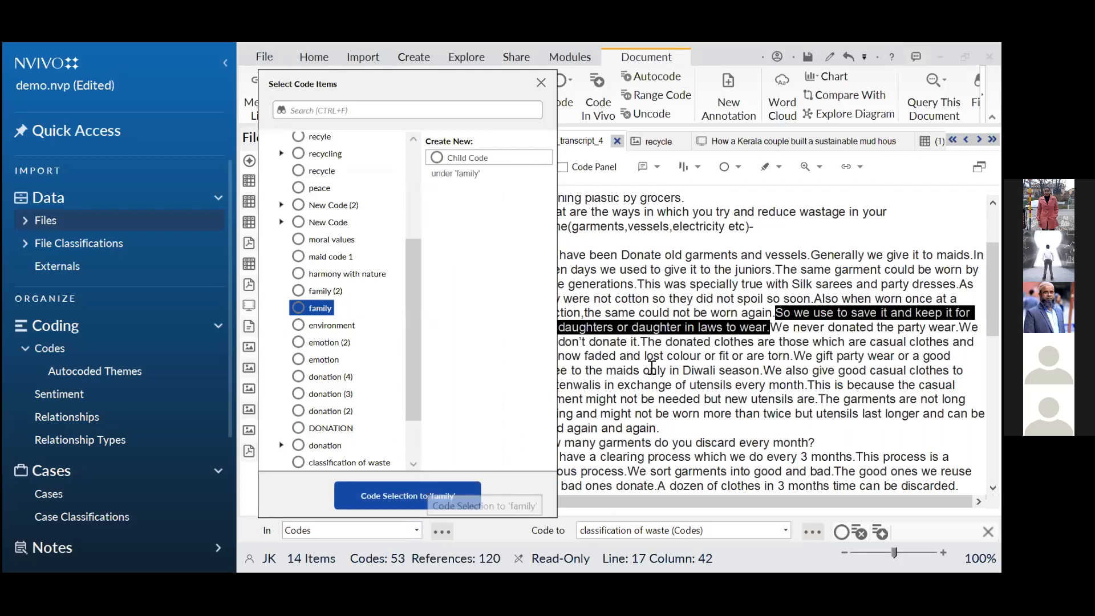
pyautogui.press('Return')
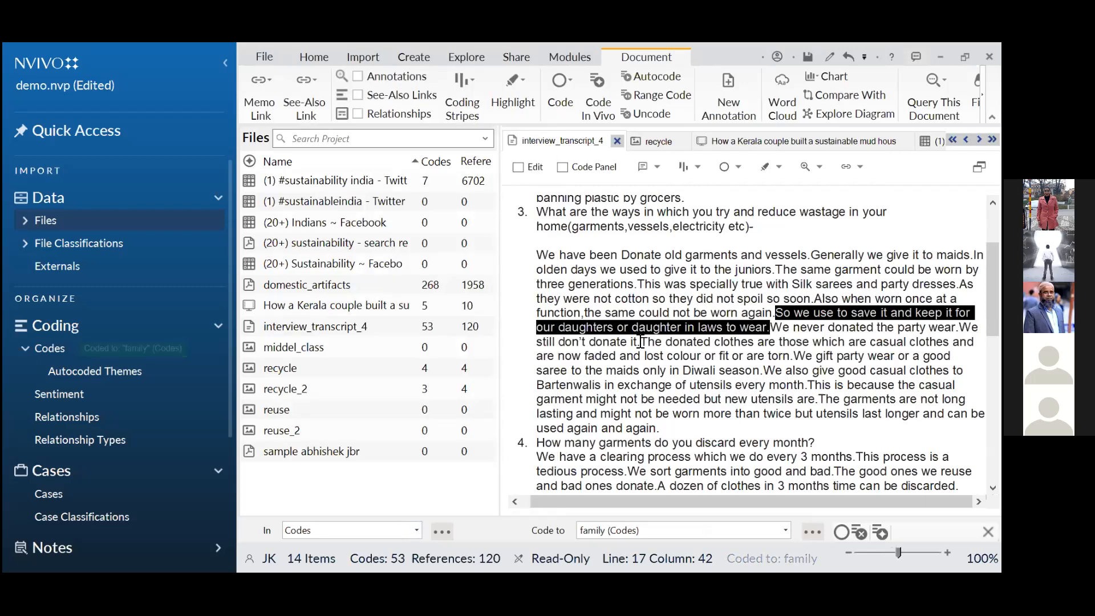
# - Code the sentence about donated clothes being casual, faded or torn to the existing code classification of waste
pyautogui.moveTo(640, 341); pyautogui.dragTo(797, 358)
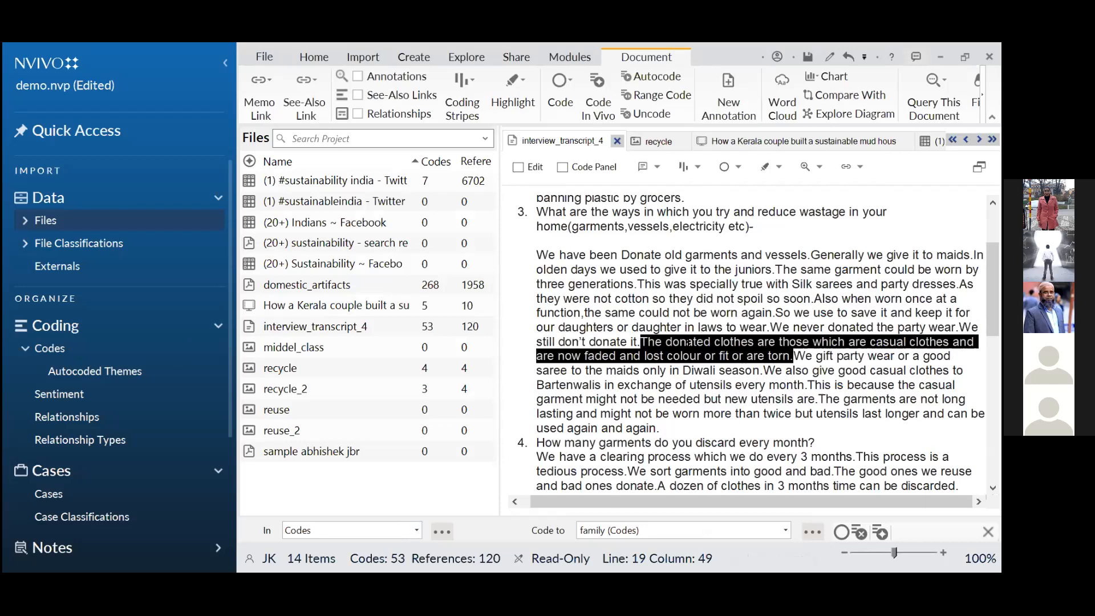
pyautogui.rightClick(687, 342)
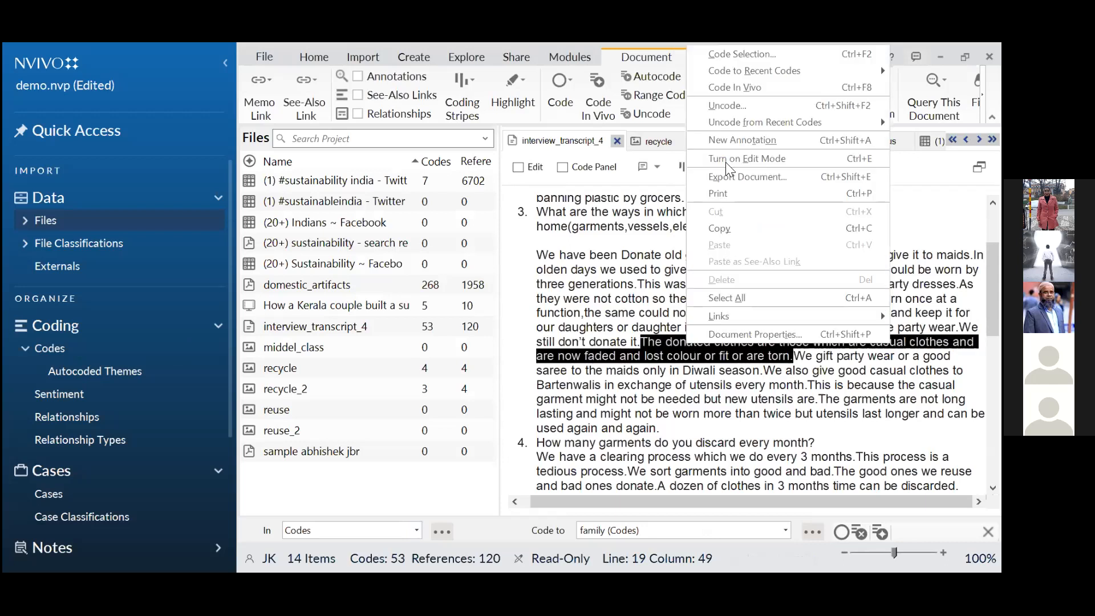
pyautogui.click(731, 54)
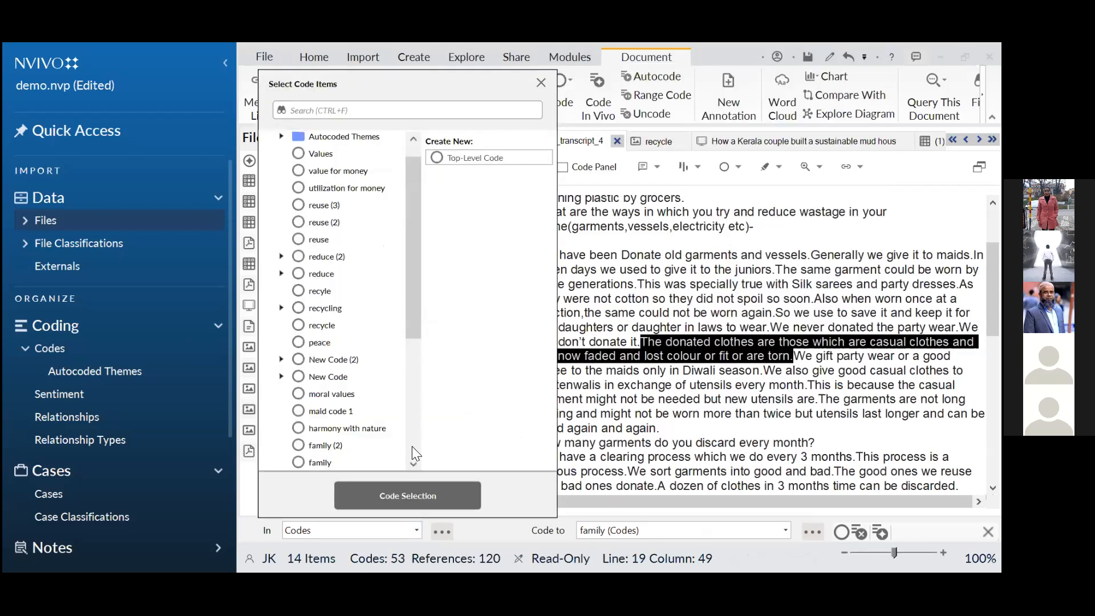
pyautogui.click(412, 446)
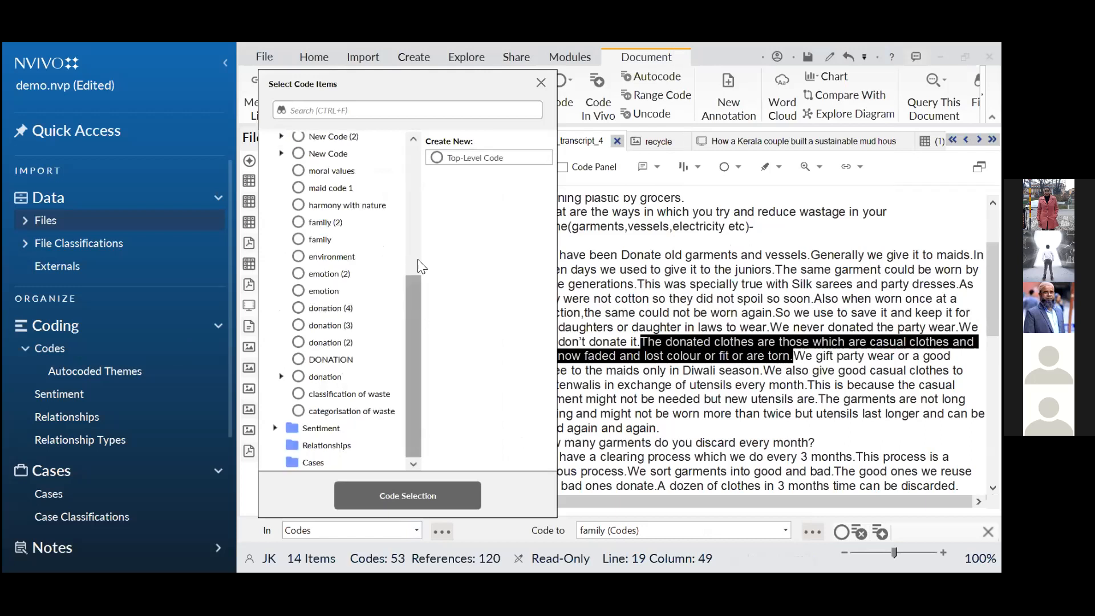
pyautogui.click(373, 395)
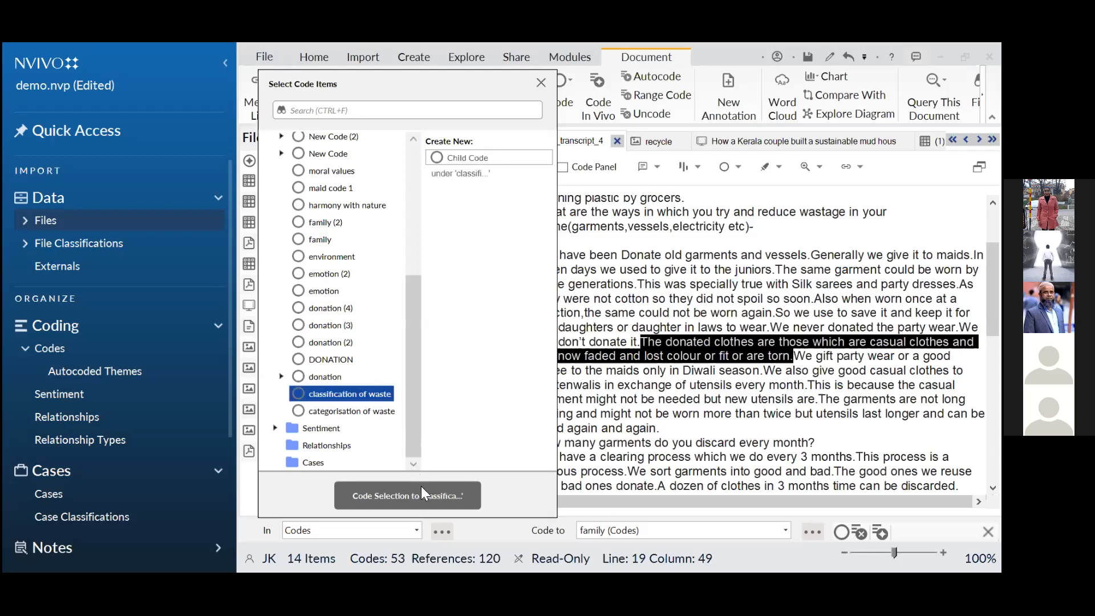
pyautogui.click(407, 495)
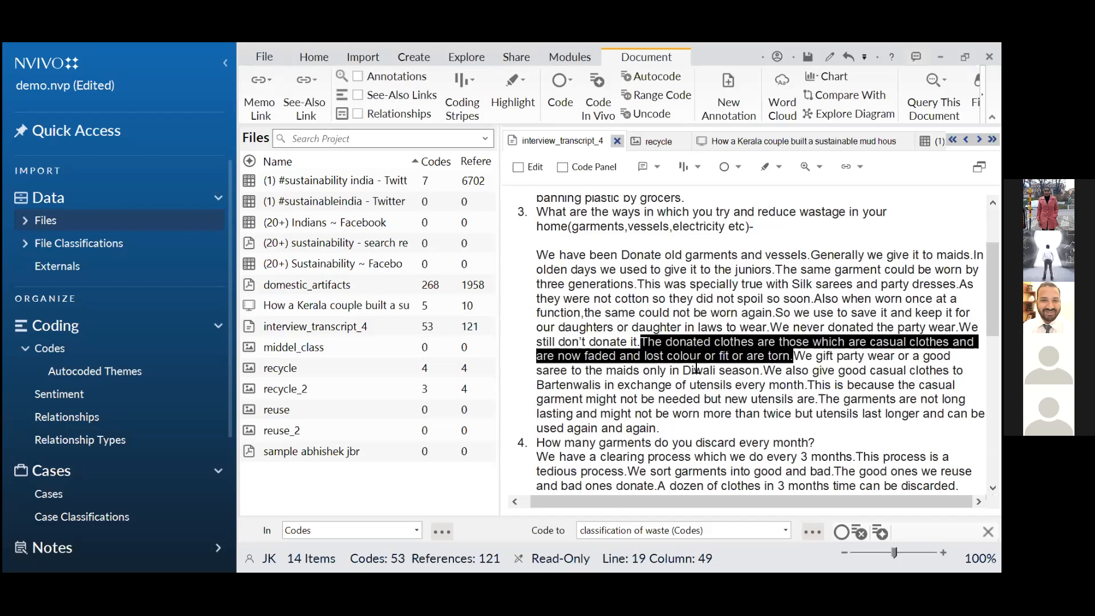
# - Open the project's list of codes and review the codes with their file and reference counts
pyautogui.doubleClick(51, 349)
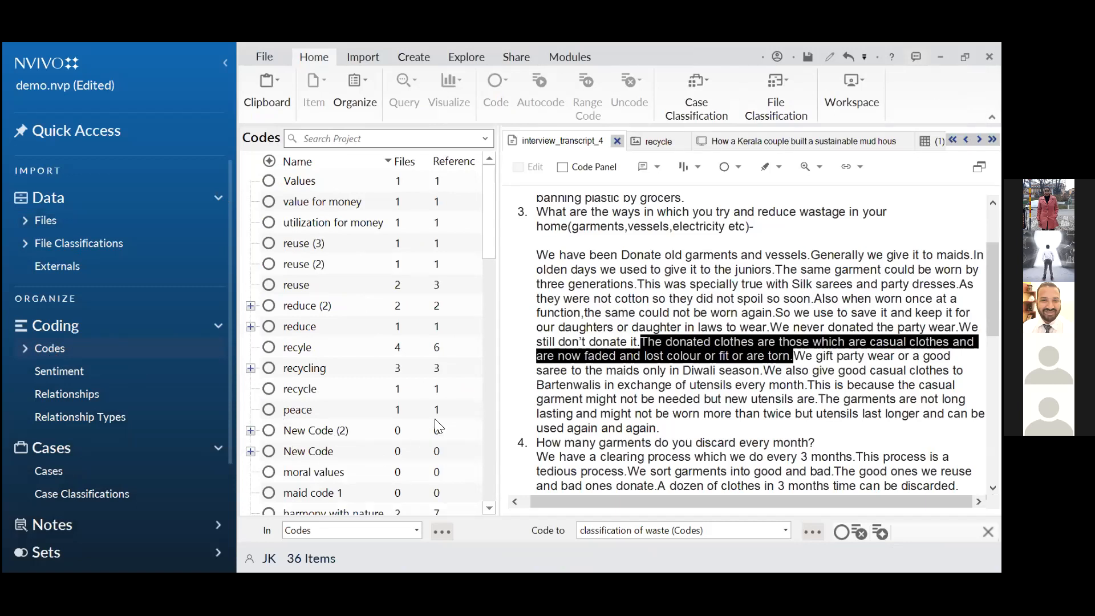
pyautogui.click(490, 479)
pyautogui.click(492, 195)
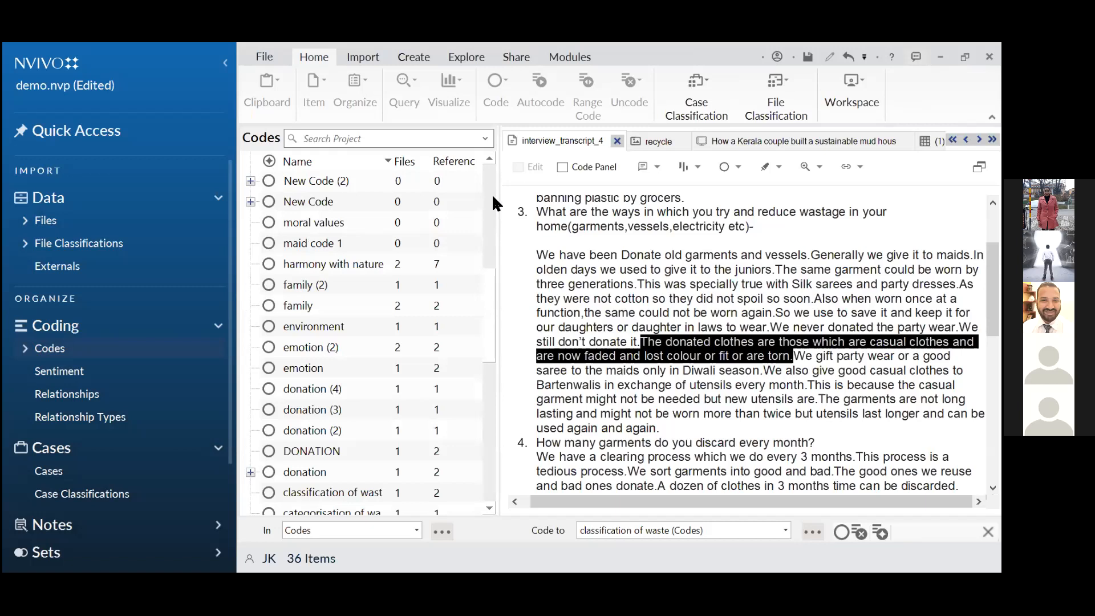
pyautogui.click(492, 193)
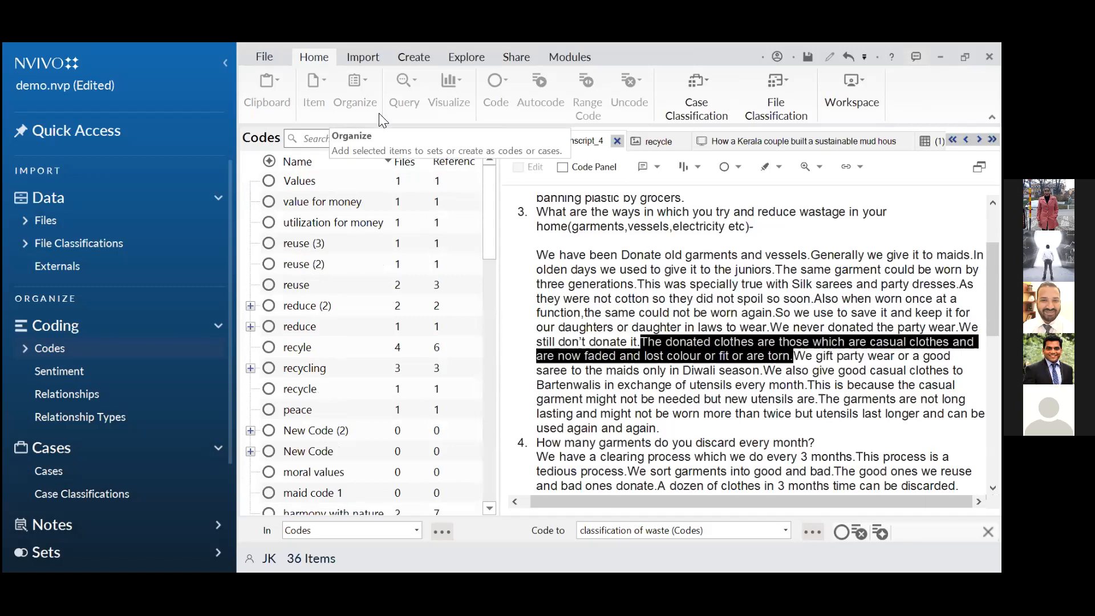
# - Open the codes reuse and donation to review their coded references, highlighting the second passage coded to donation
pyautogui.click(306, 285)
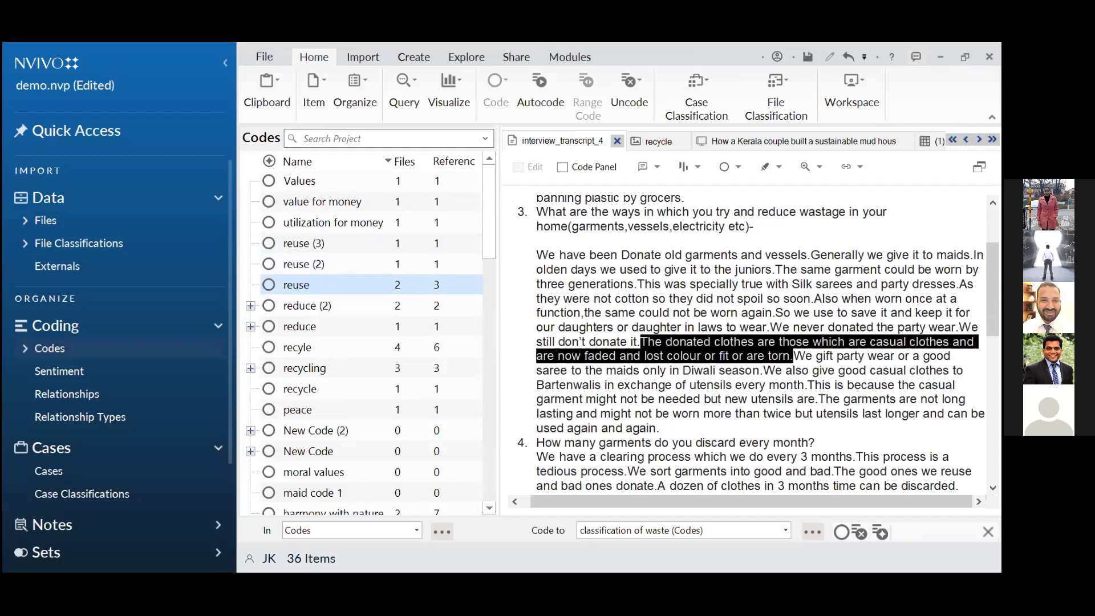
pyautogui.doubleClick(297, 284)
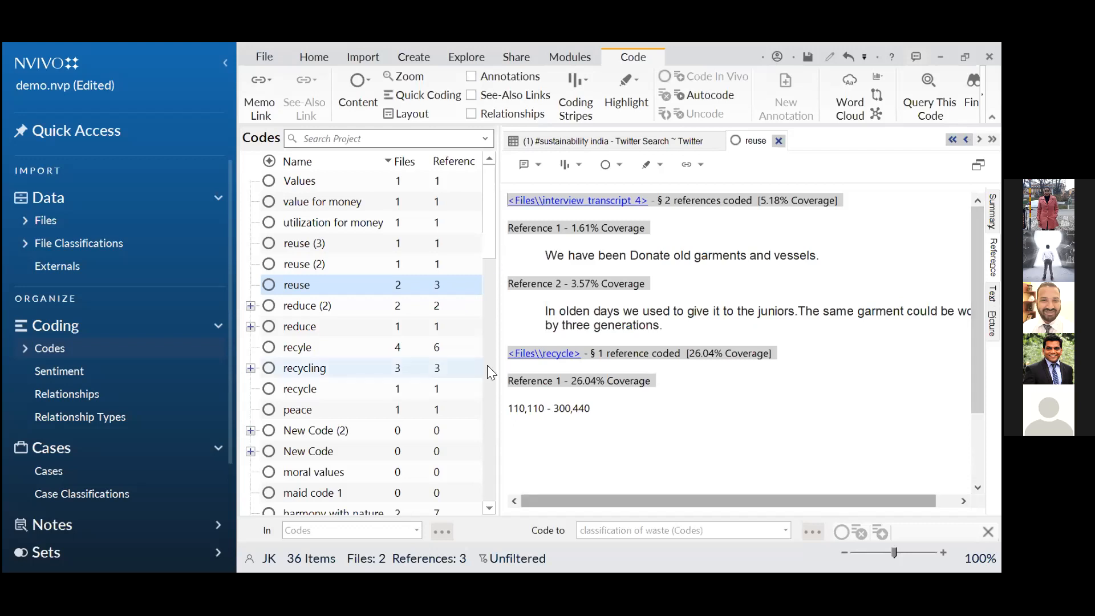
pyautogui.scroll(-5, 392, 237)
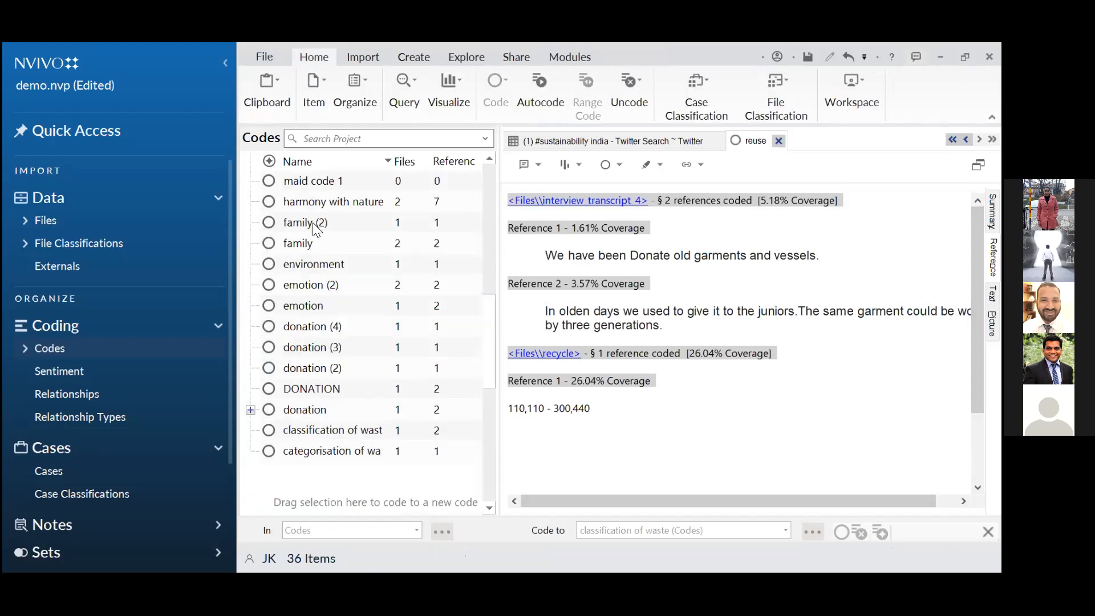
pyautogui.click(384, 411)
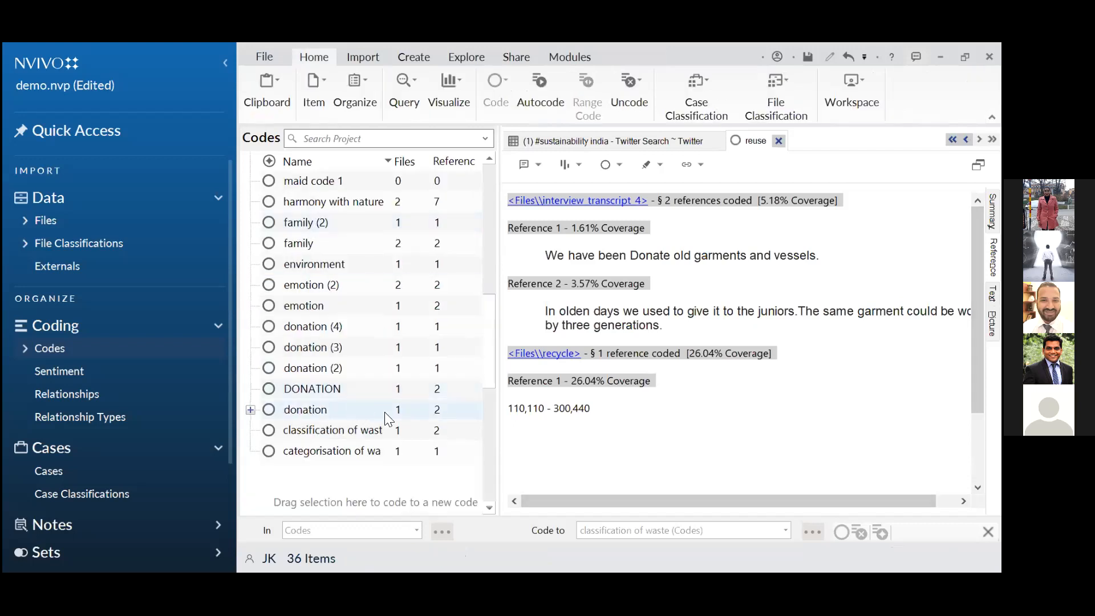
pyautogui.doubleClick(375, 412)
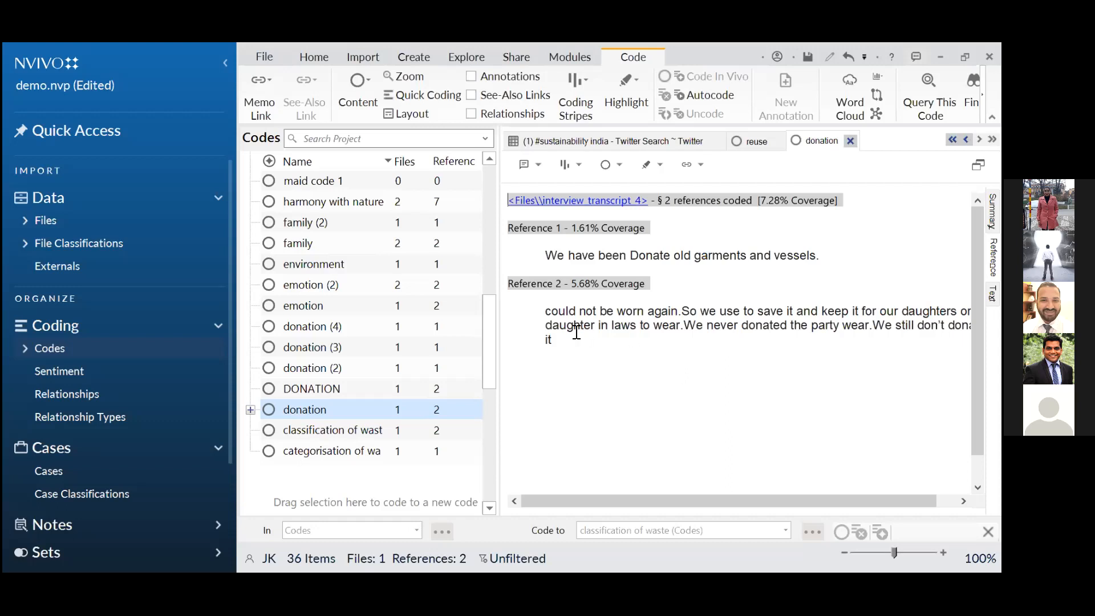
pyautogui.moveTo(545, 312); pyautogui.dragTo(561, 346)
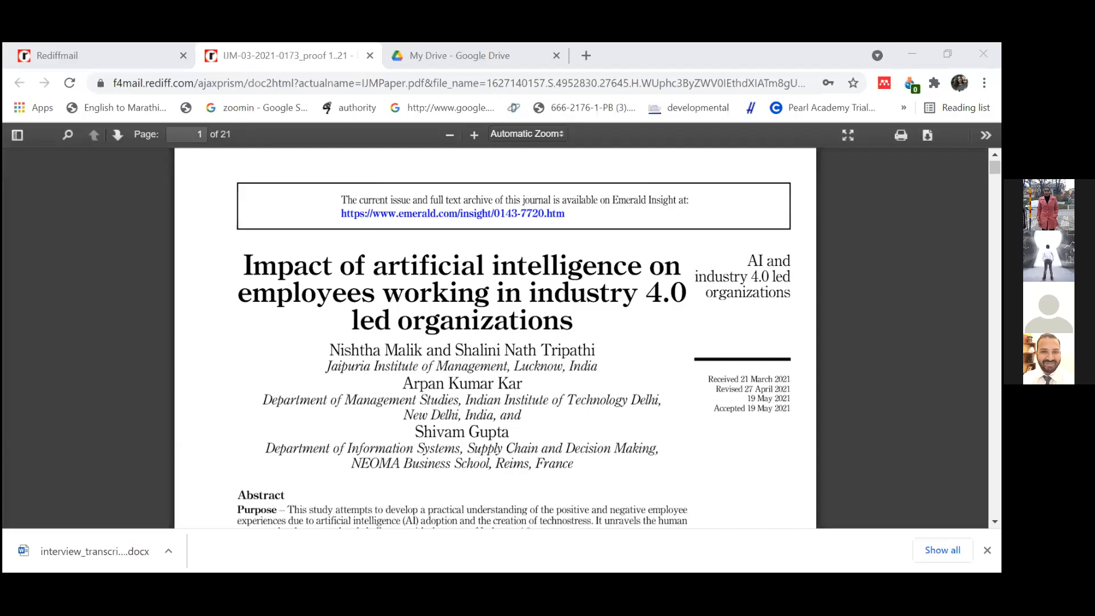
# - Read the paper on artificial intelligence in industry 4.0 organizations in the browser, from the first page to the respondent quotes on page 9
pyautogui.scroll(-10, 495, 336)
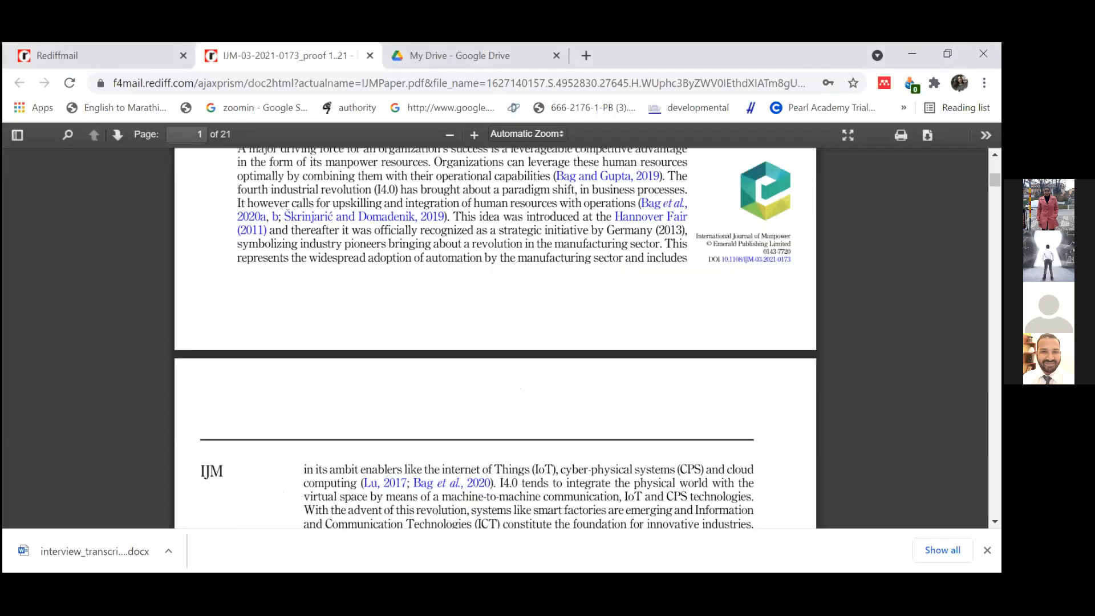
pyautogui.scroll(-1, 495, 336)
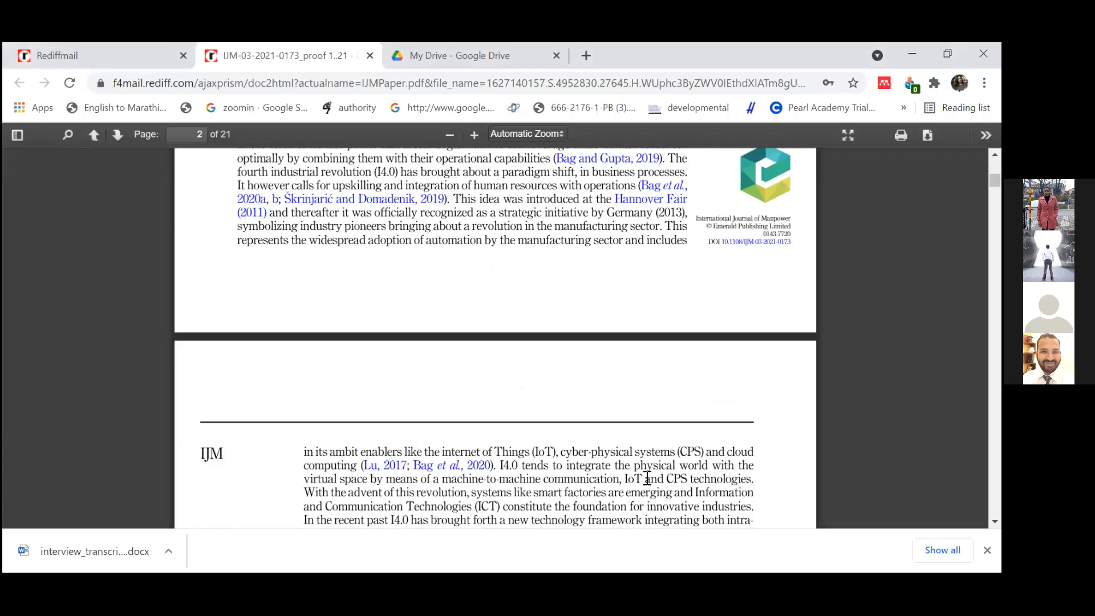
pyautogui.scroll(-20, 648, 478)
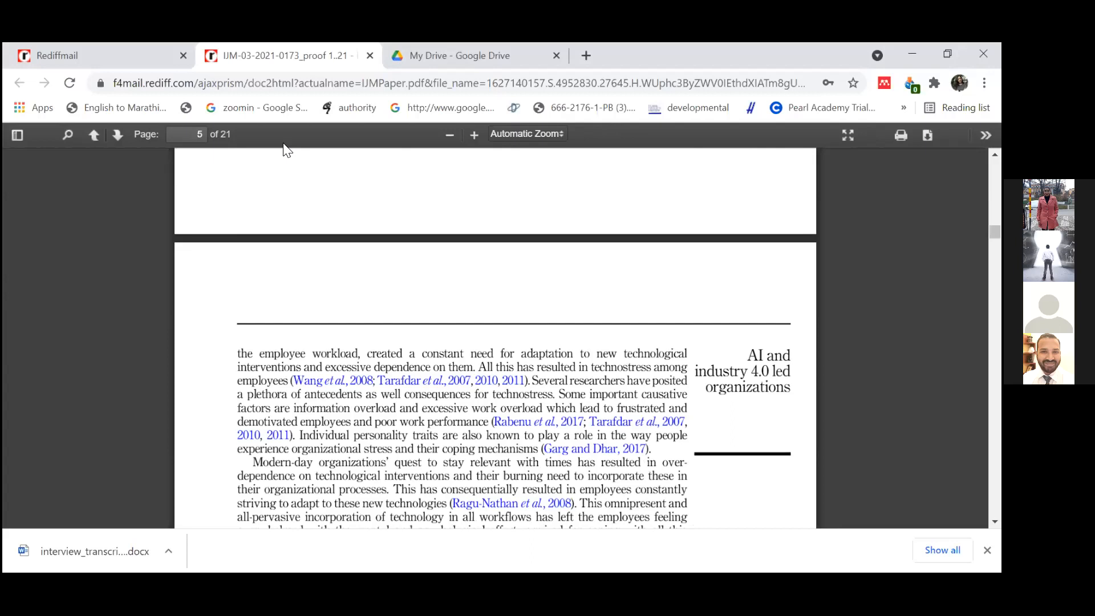
pyautogui.scroll(-20, 285, 143)
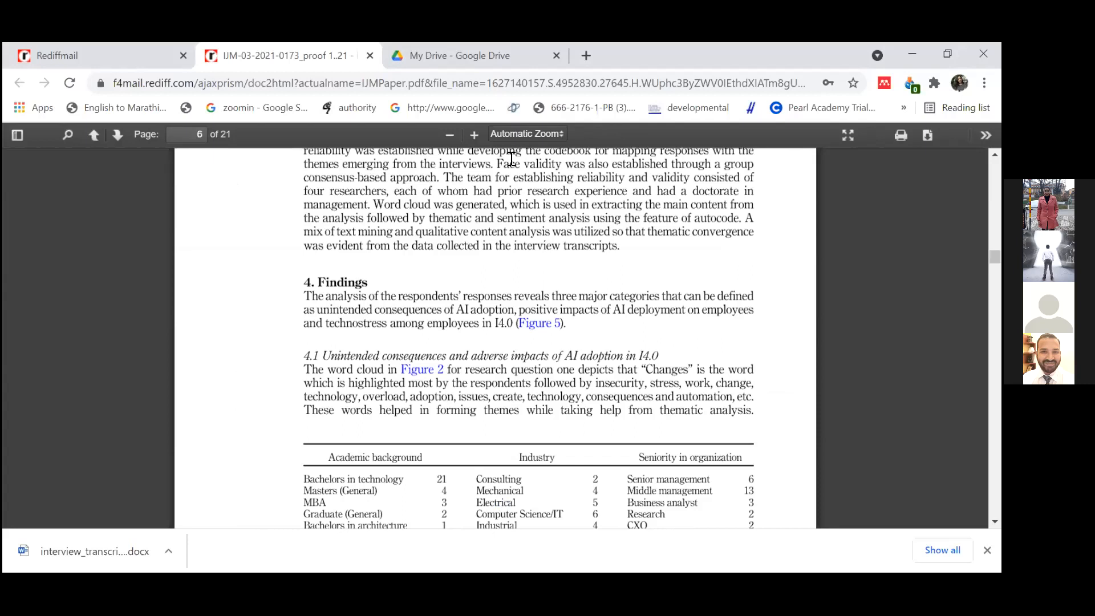
pyautogui.scroll(-20, 512, 159)
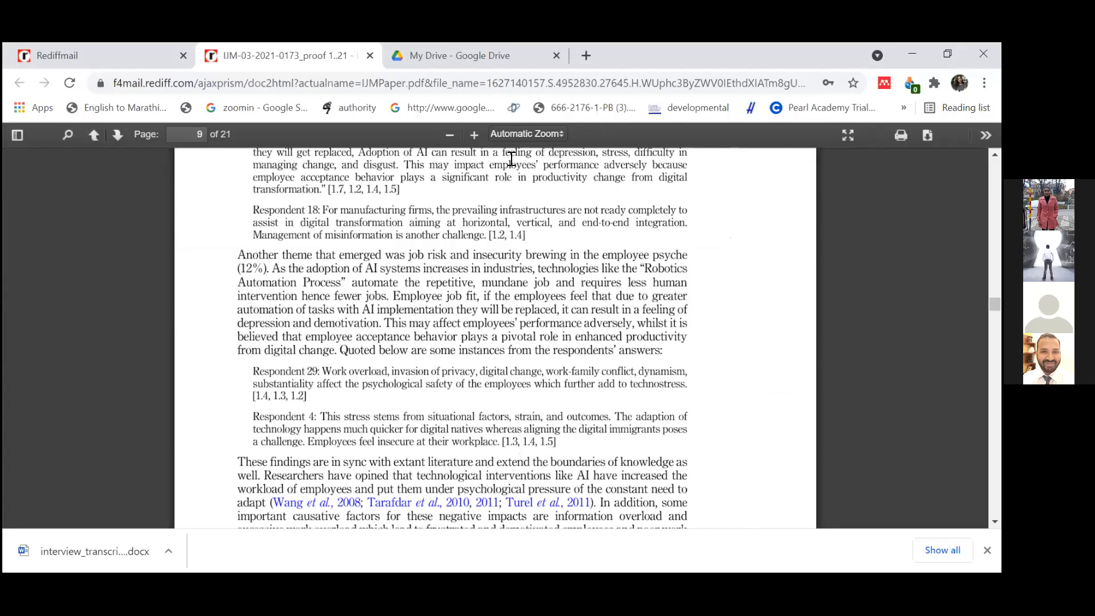
pyautogui.scroll(-2, 512, 160)
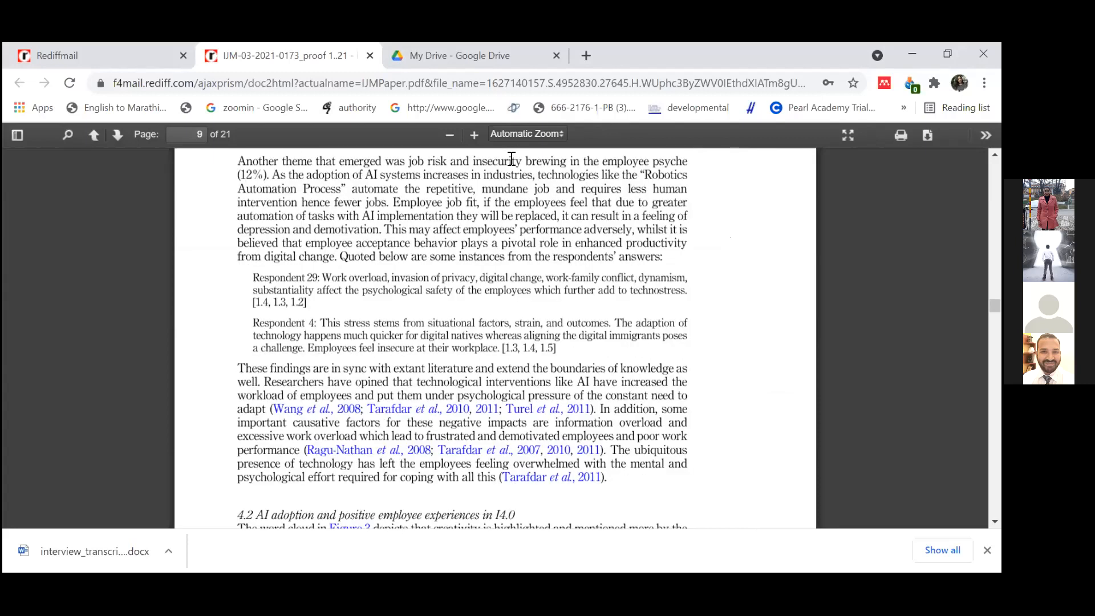
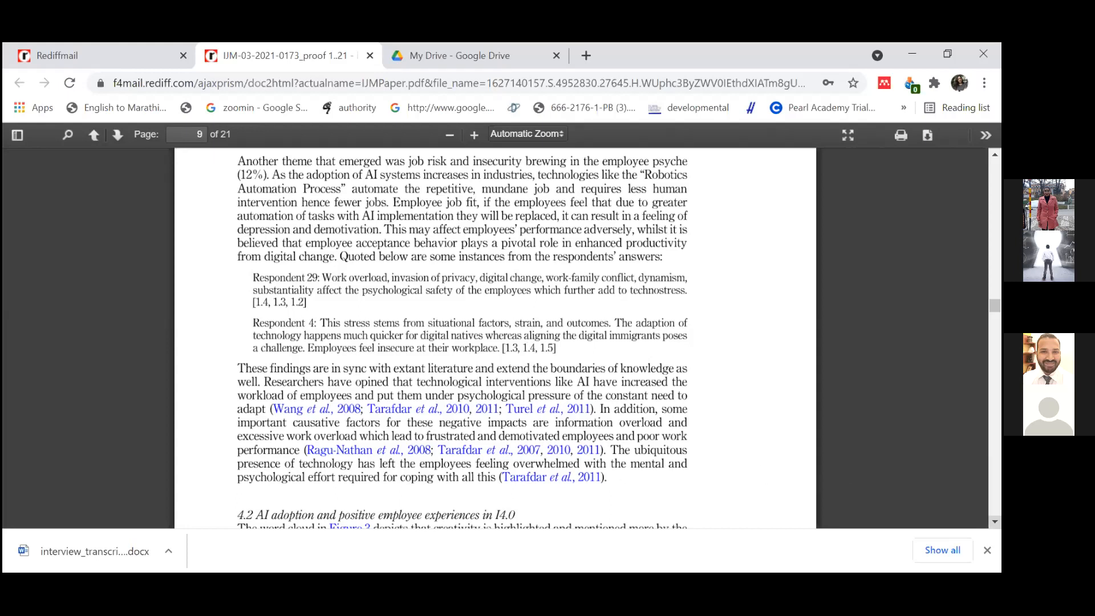
# - Examine section 4.2 on AI adoption and positive employee experiences, including its word cloud and thematic analysis description
pyautogui.scroll(-5, 495, 336)
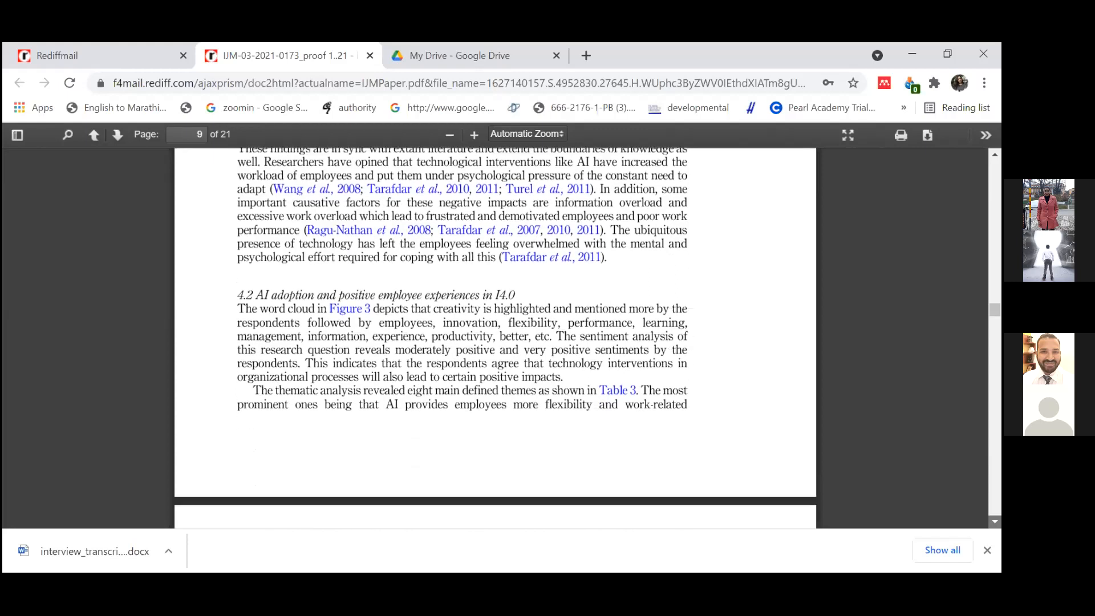
pyautogui.scroll(-3, 495, 337)
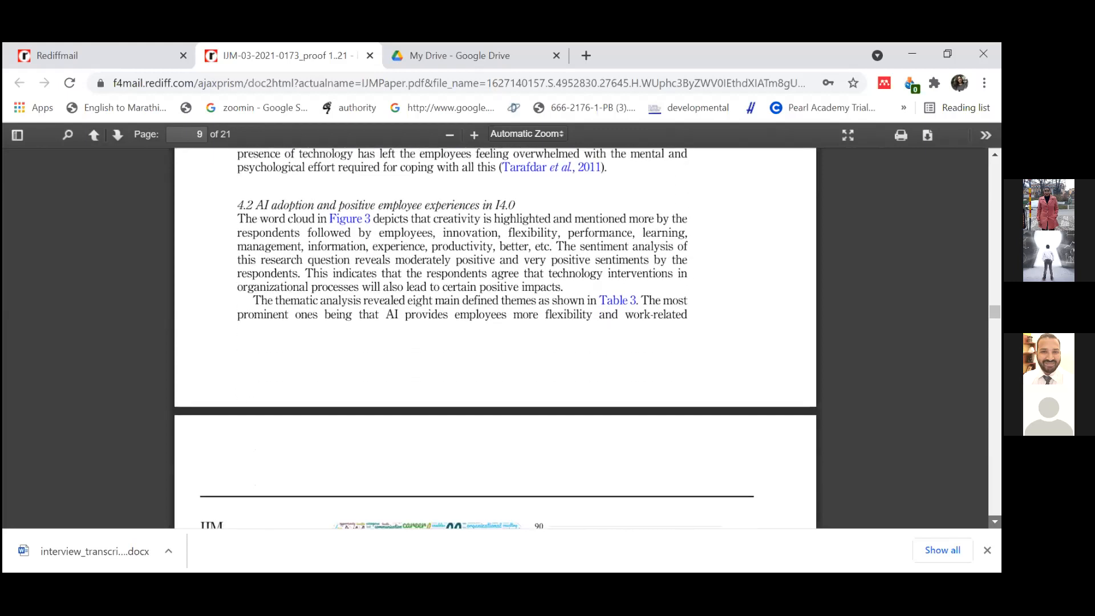
pyautogui.scroll(1, 495, 336)
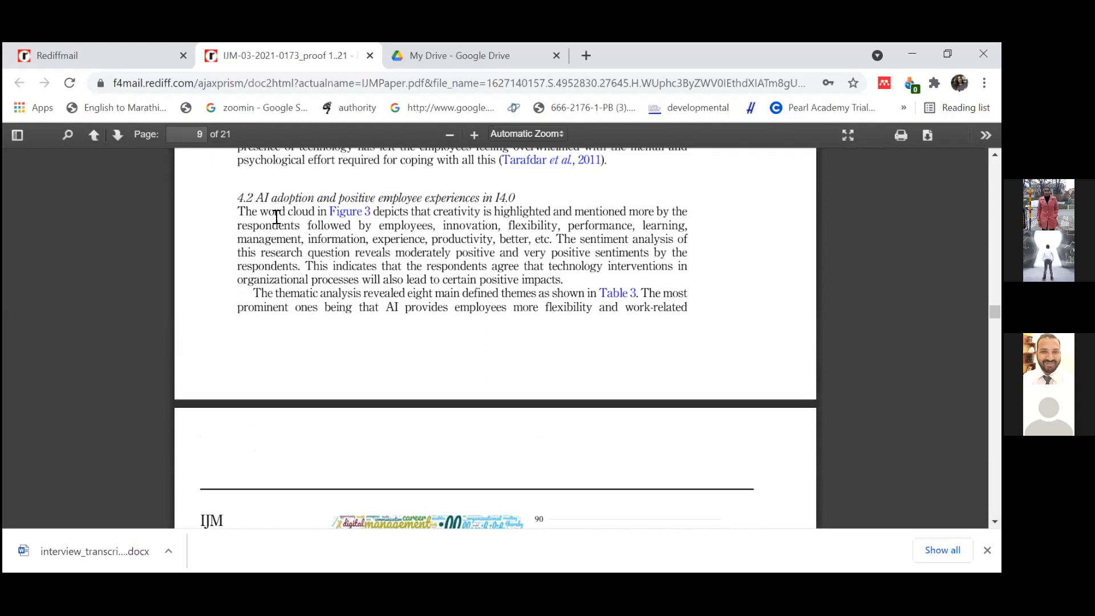
# - Compare the respondent quotes and their theme numbers on page 9 with the themes for research question 1 in Table 2
pyautogui.scroll(4, 276, 216)
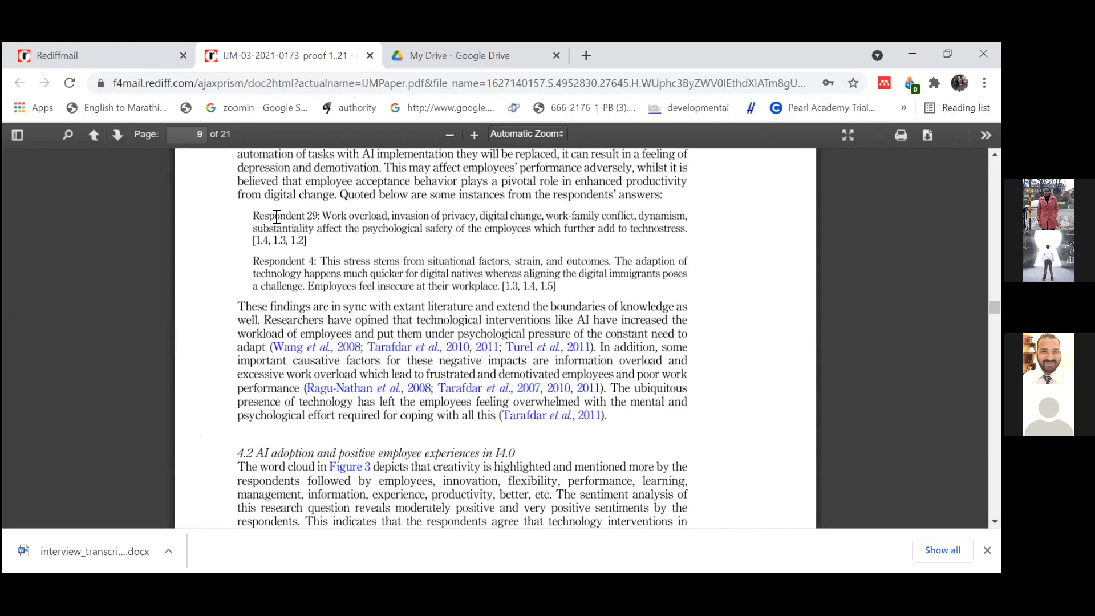
pyautogui.scroll(5, 276, 216)
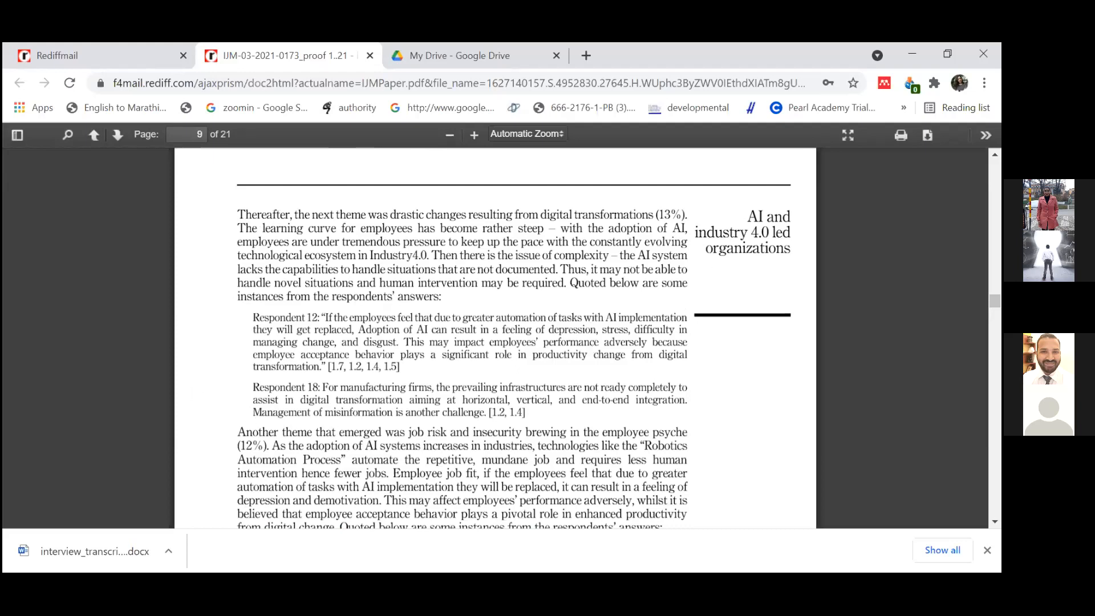
pyautogui.scroll(1, 495, 337)
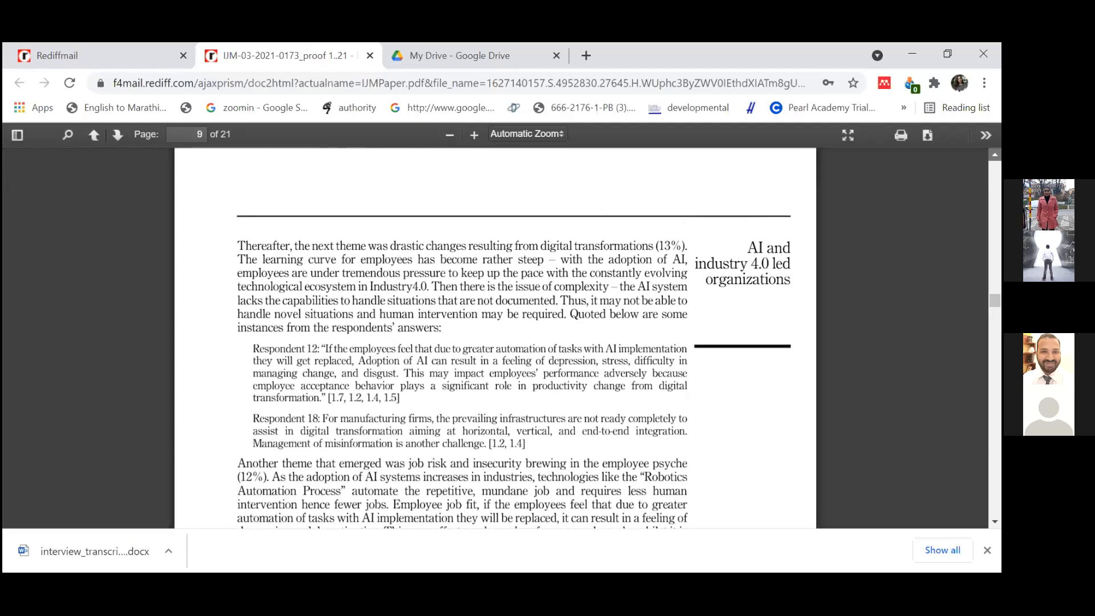
pyautogui.scroll(1, 495, 337)
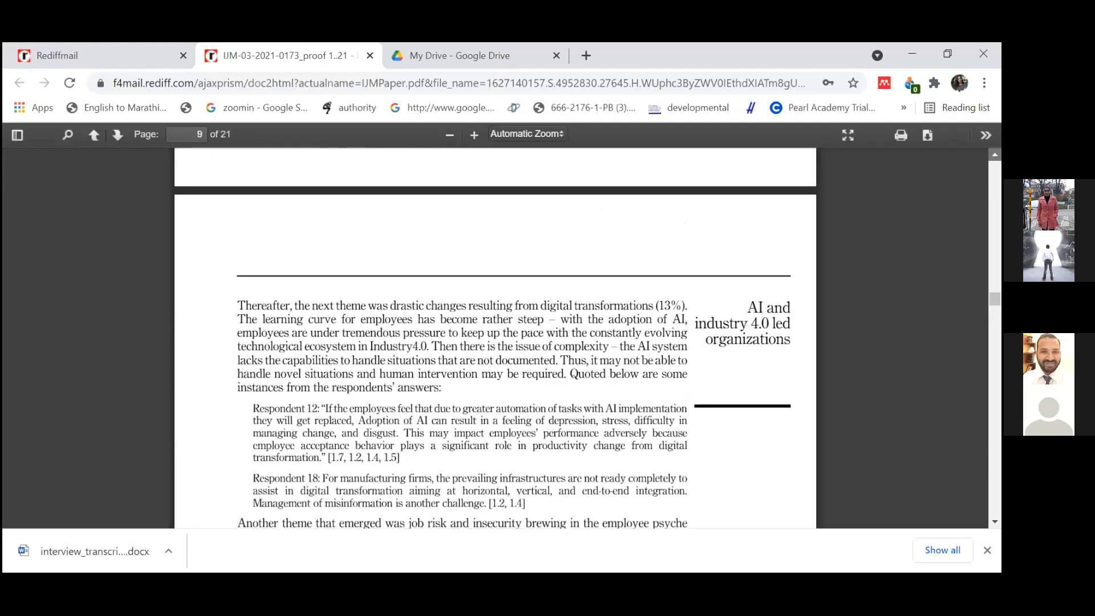
pyautogui.scroll(1, 495, 357)
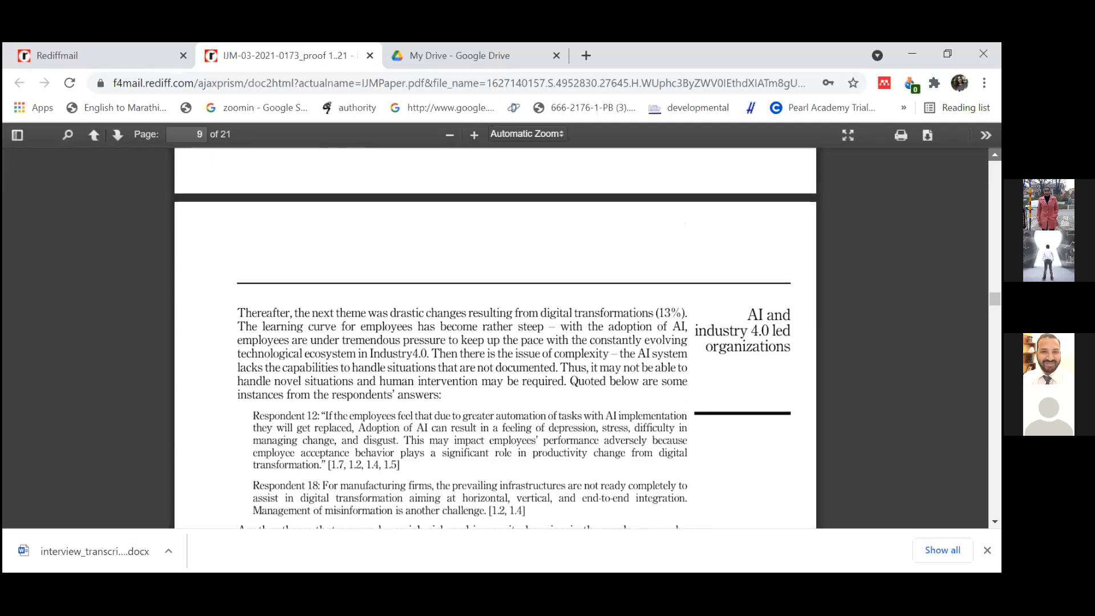
pyautogui.scroll(4, 495, 336)
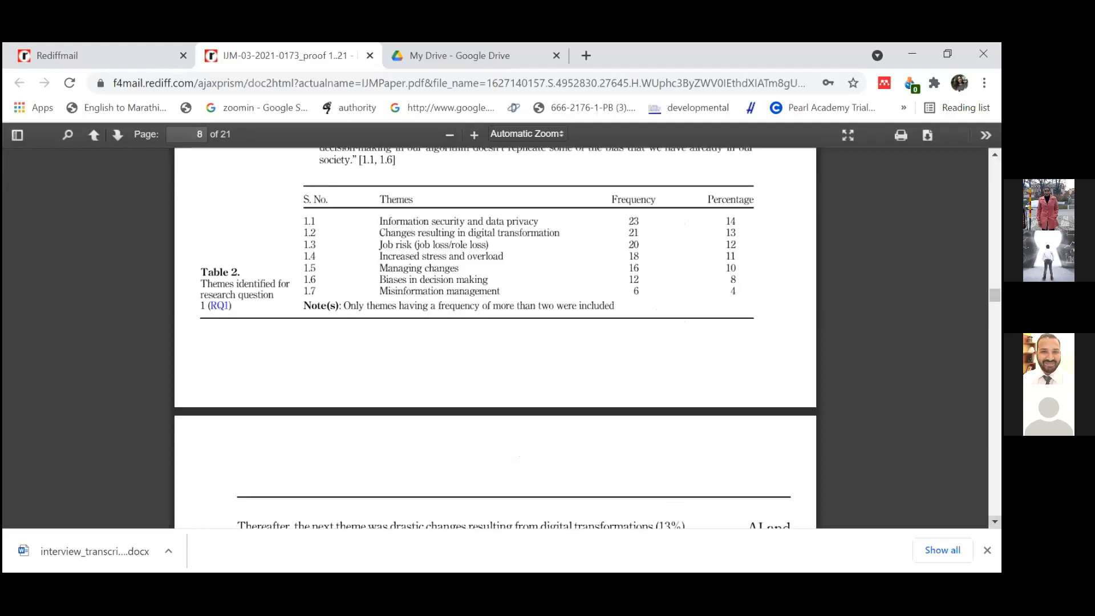
pyautogui.scroll(-2, 495, 337)
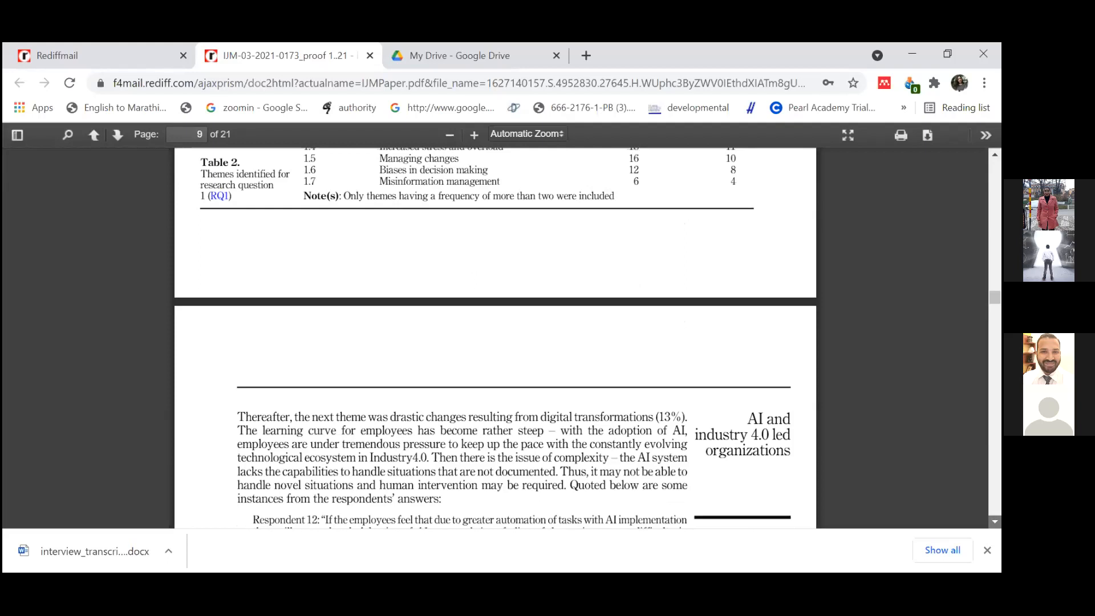
pyautogui.scroll(-3, 495, 337)
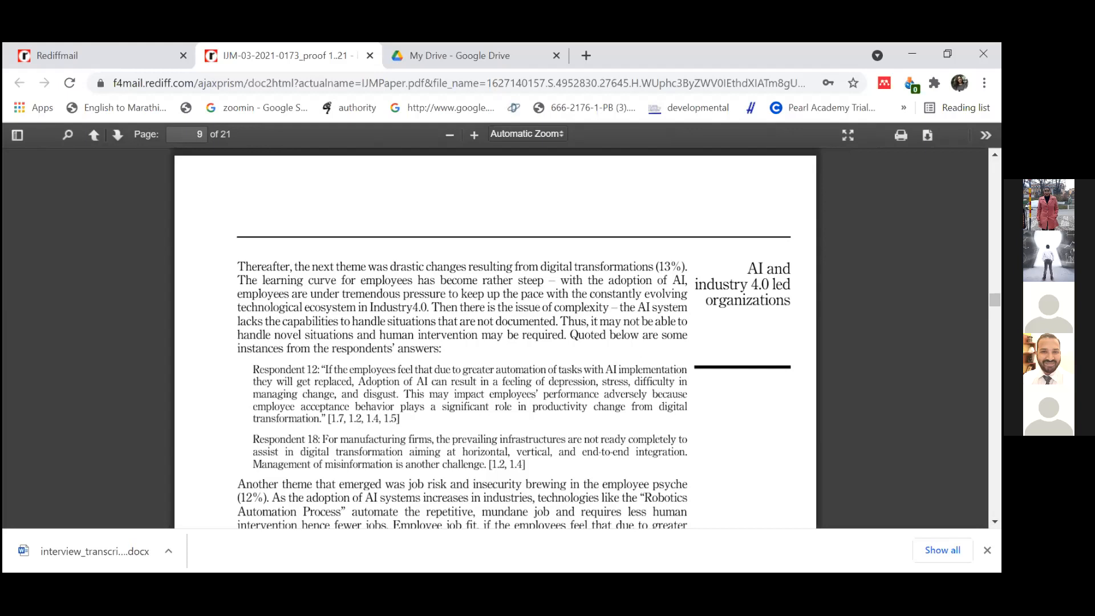
pyautogui.click(995, 155)
pyautogui.click(995, 154)
pyautogui.click(995, 155)
pyautogui.click(995, 154)
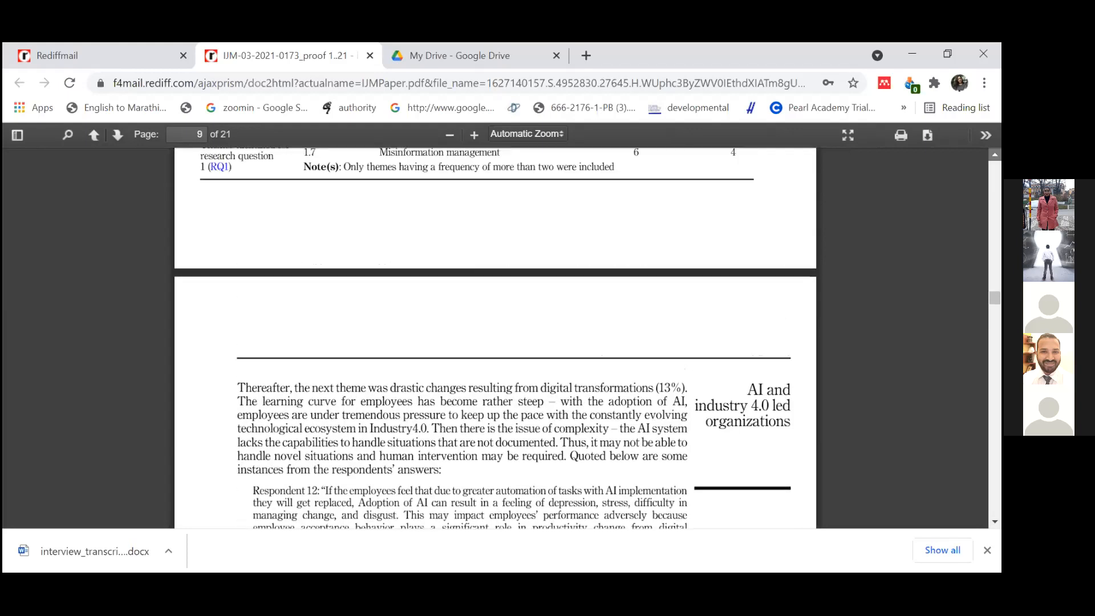
pyautogui.click(995, 155)
pyautogui.scroll(4, 495, 324)
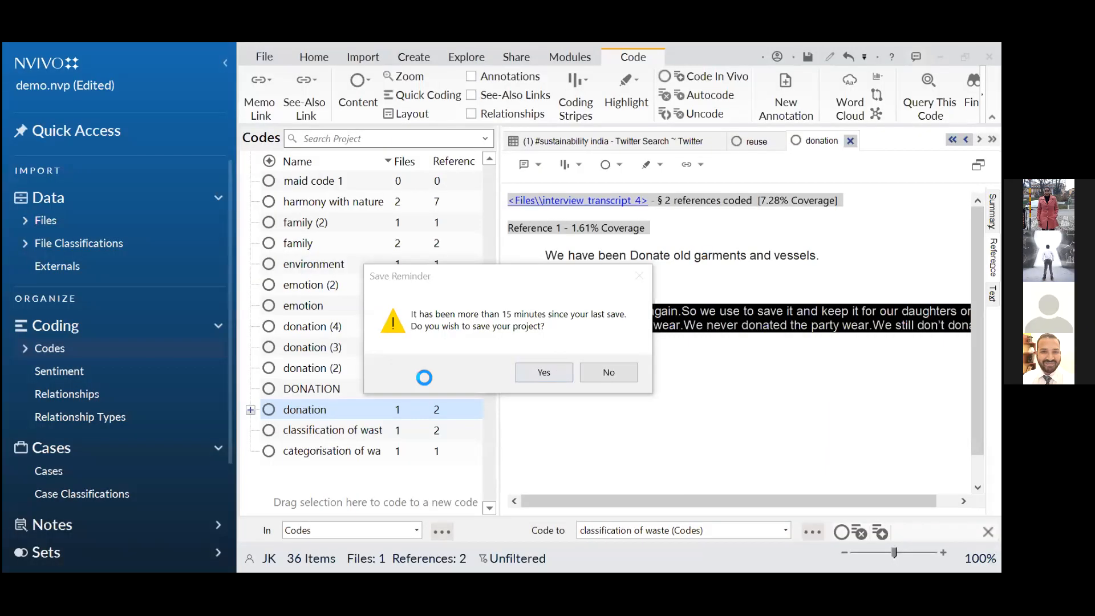
# - Return to NVivo, save the project, and set up a word frequency query that searches only the file interview_transcript_4
pyautogui.click(45, 218)
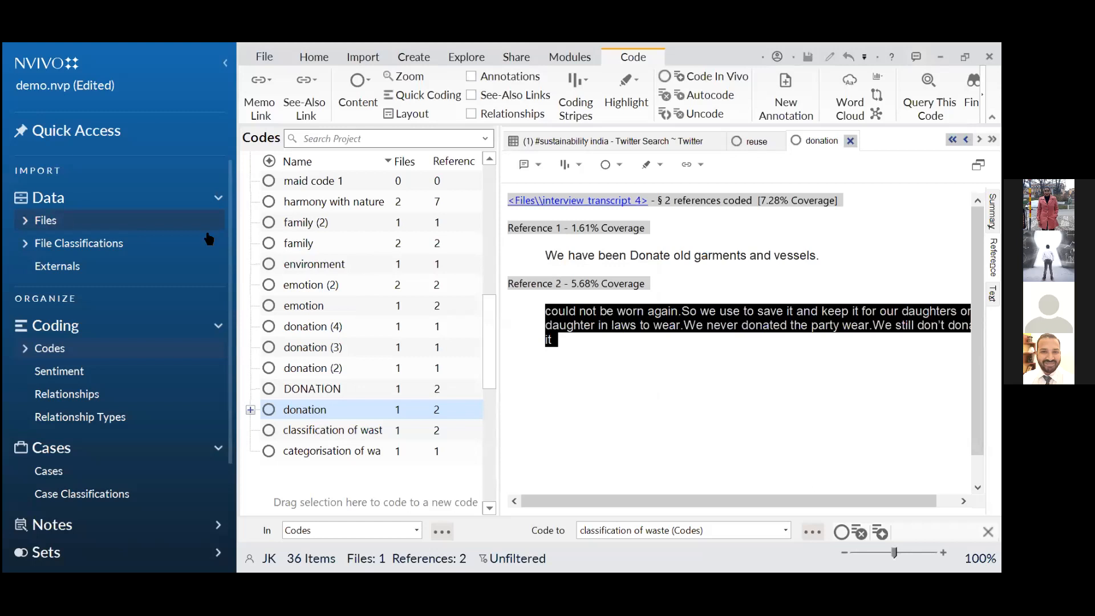
pyautogui.click(331, 325)
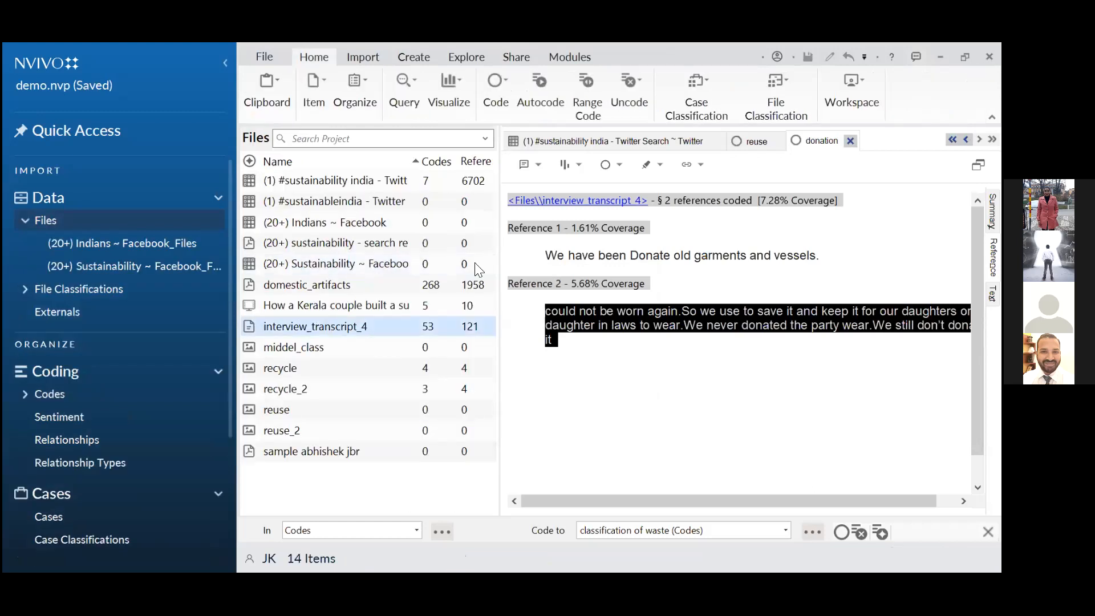
pyautogui.click(467, 57)
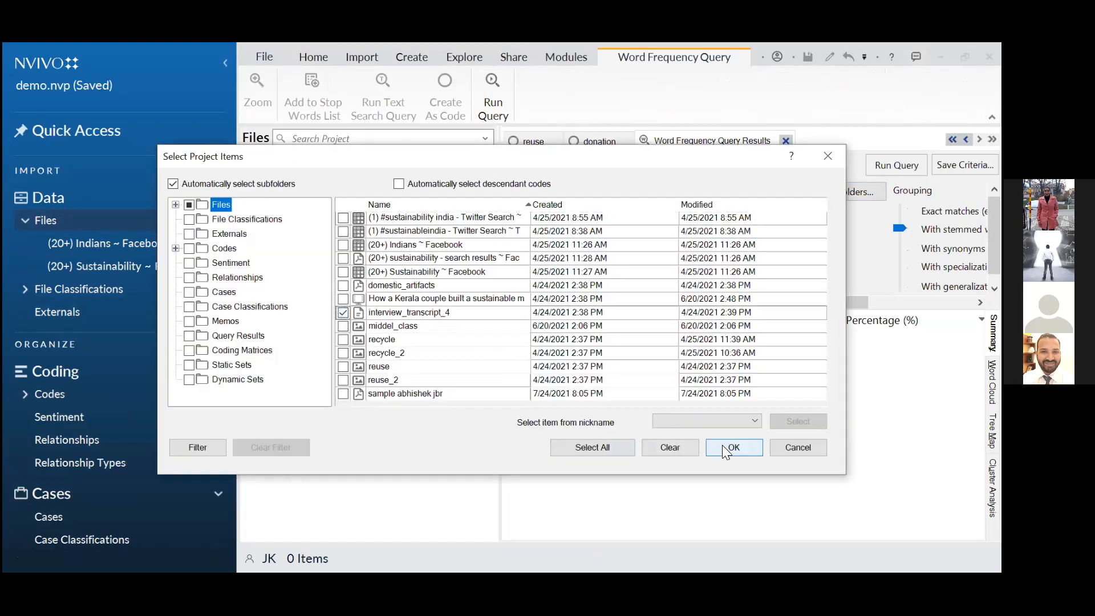
pyautogui.click(734, 447)
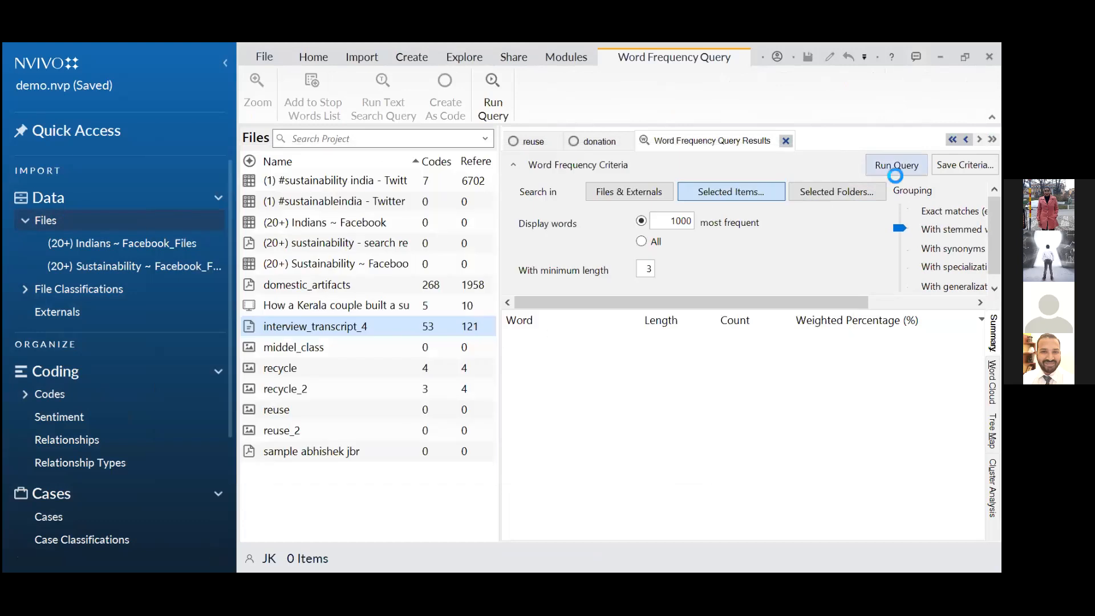